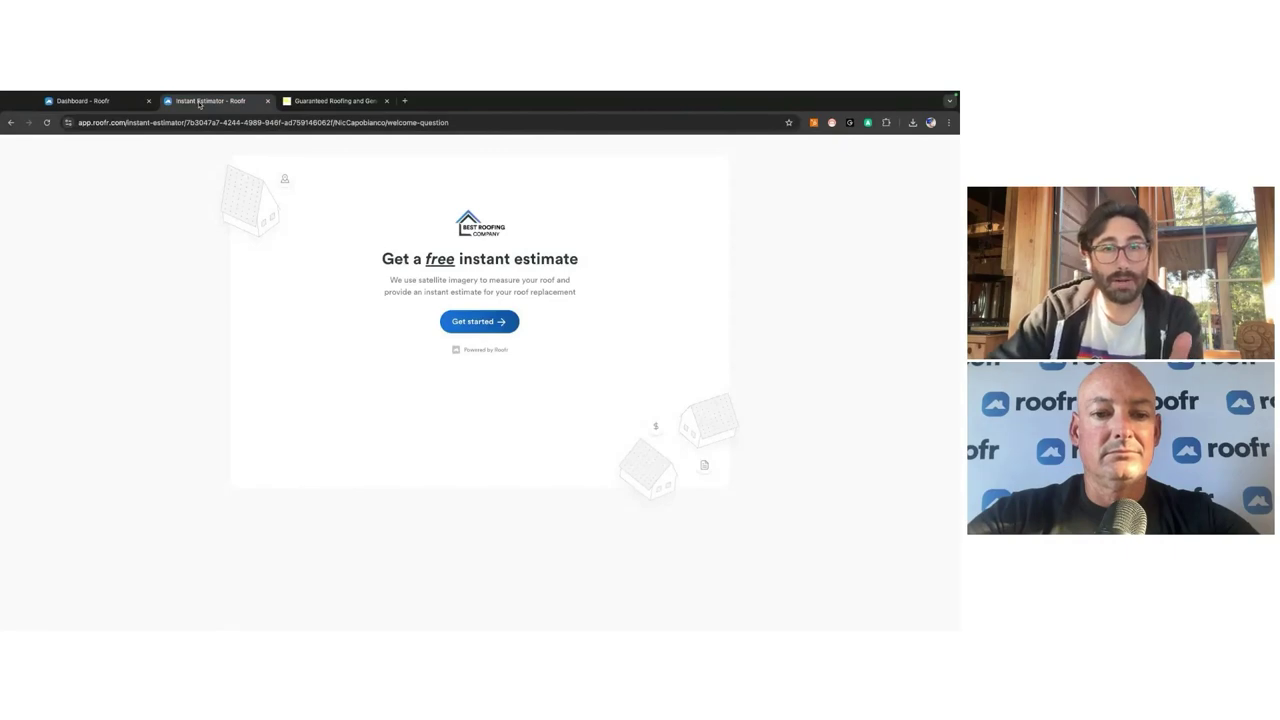
Step: Start the instant estimate, choose the building type, and enter and confirm the property address
left_click(503, 322)
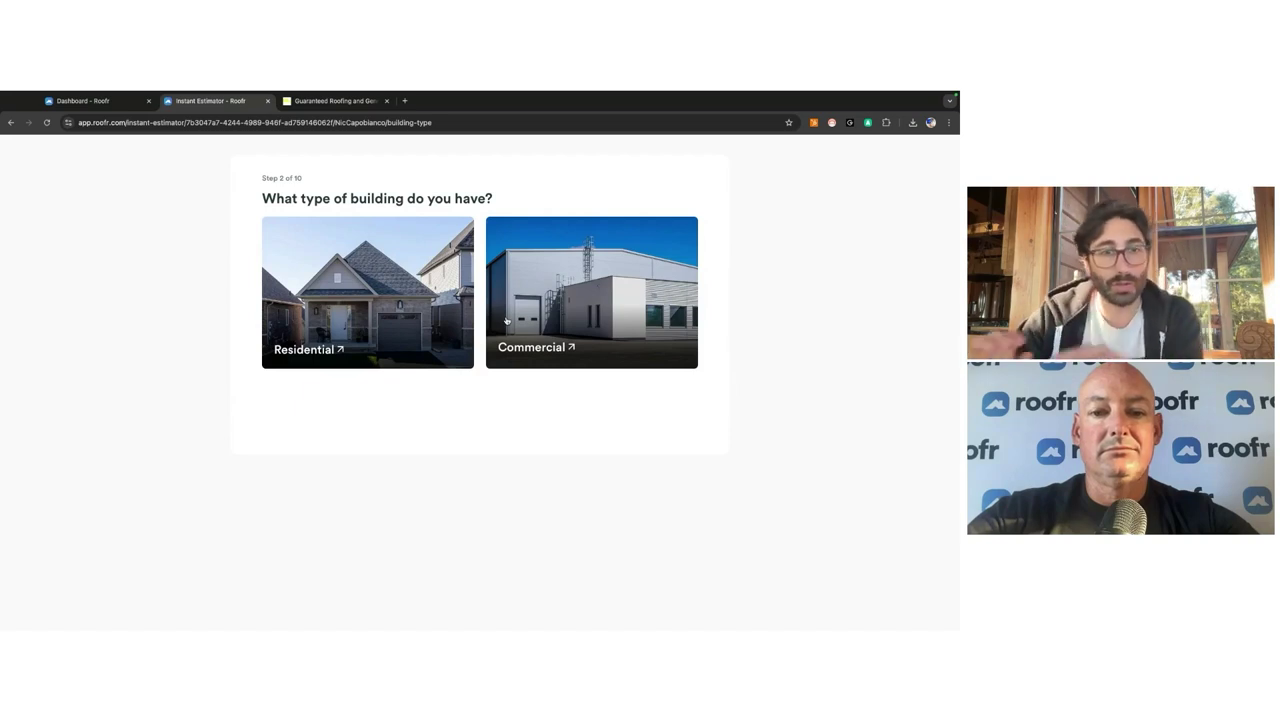
left_click(335, 290)
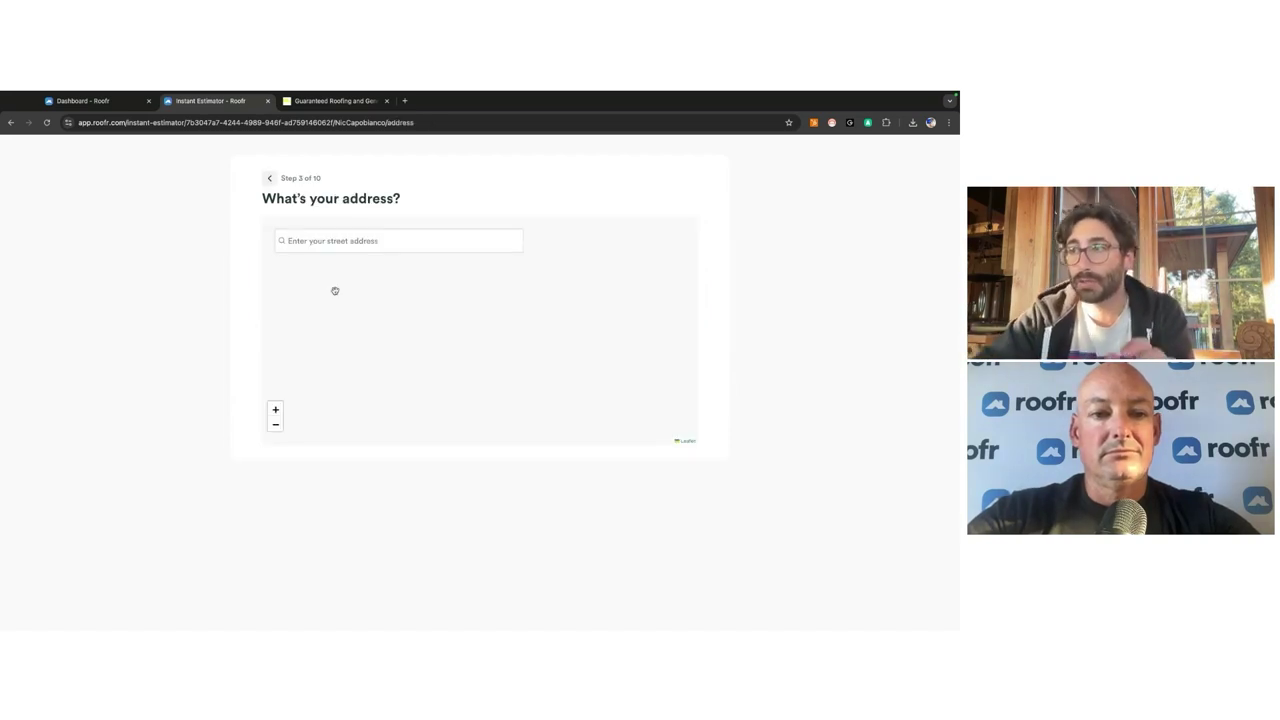
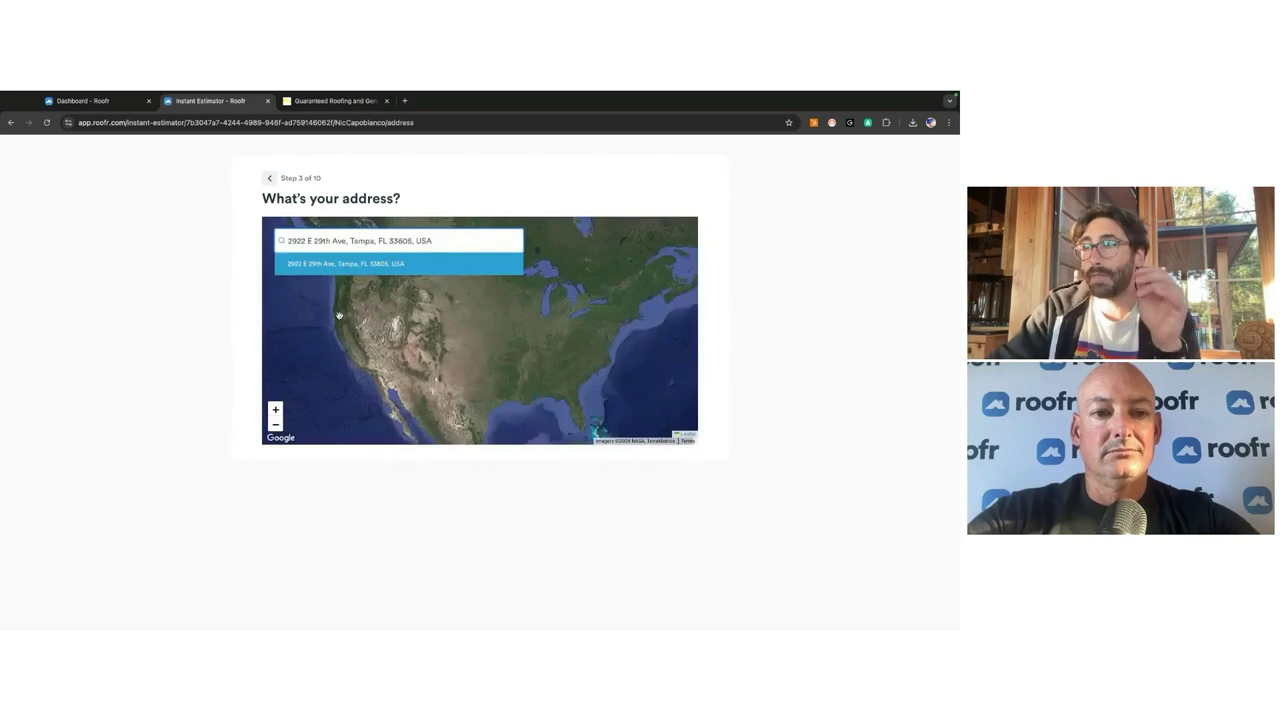
left_click(335, 263)
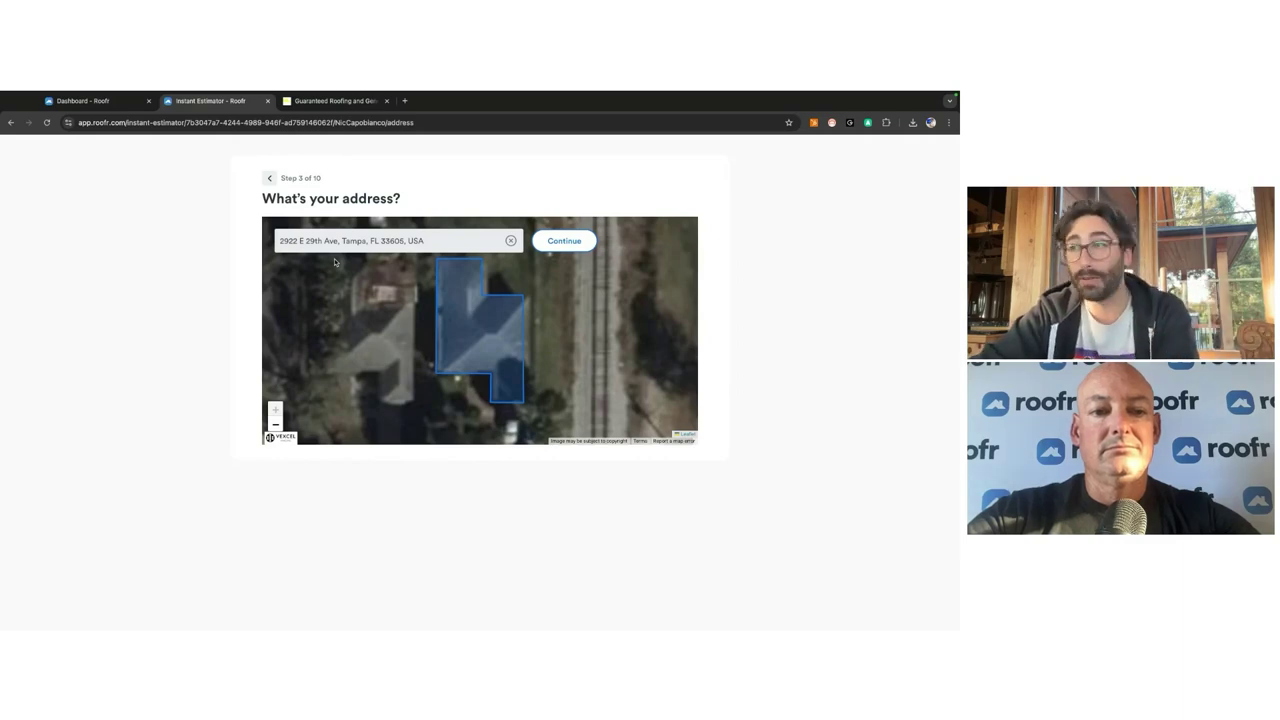
left_click(568, 244)
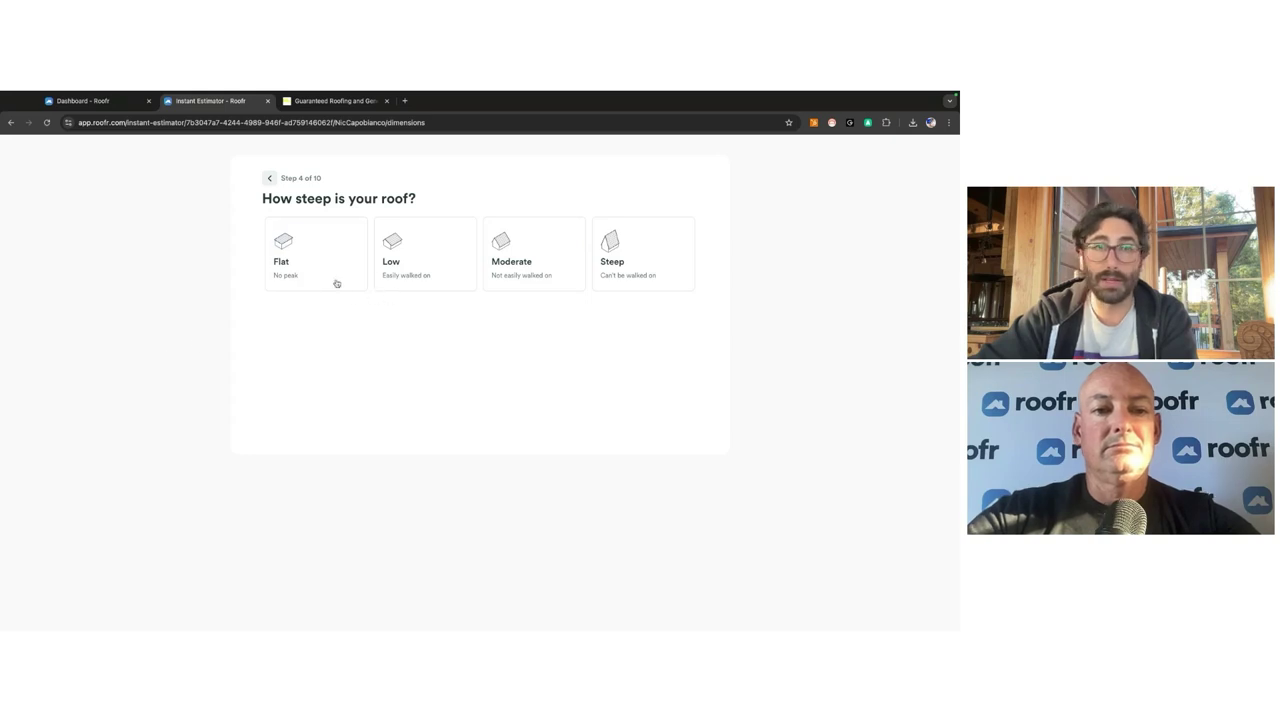
Step: Answer Moderate slope, Tile roof, Asphalt, start now, financing yes, and note 'Please help its leaking roof'
left_click(514, 276)
left_click(514, 276)
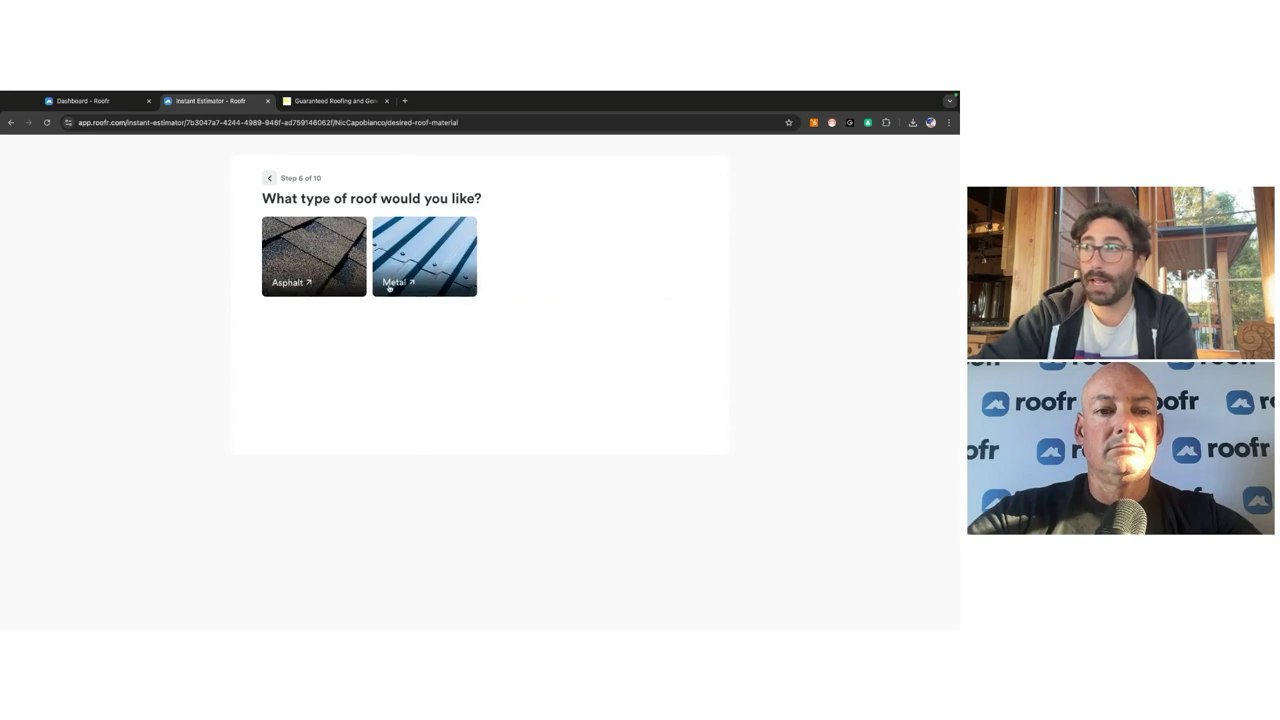
left_click(285, 252)
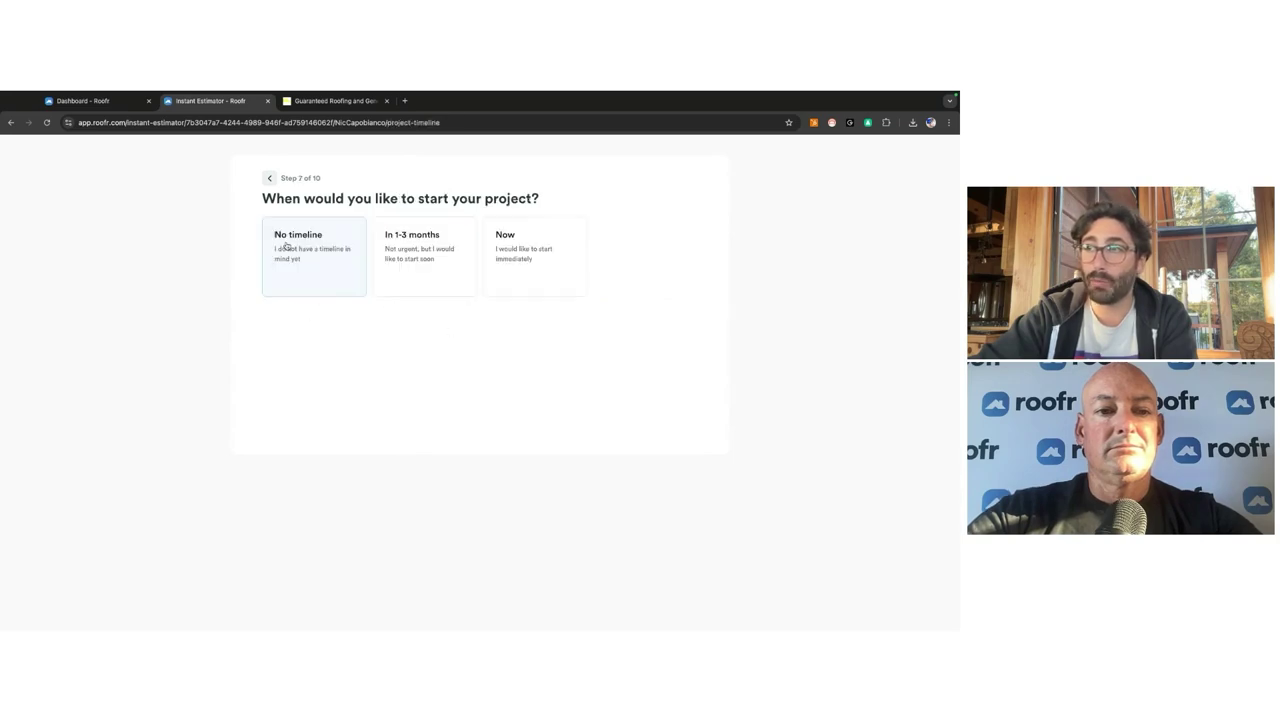
left_click(503, 259)
left_click(345, 243)
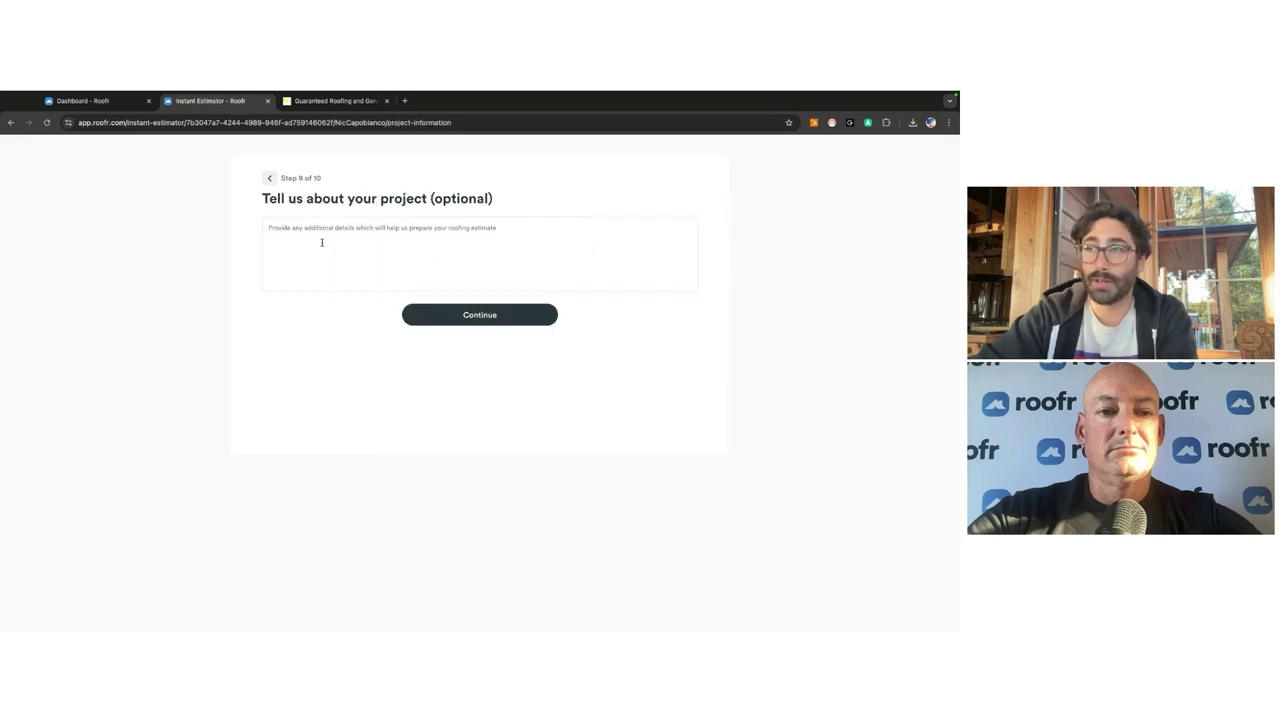
left_click(353, 257)
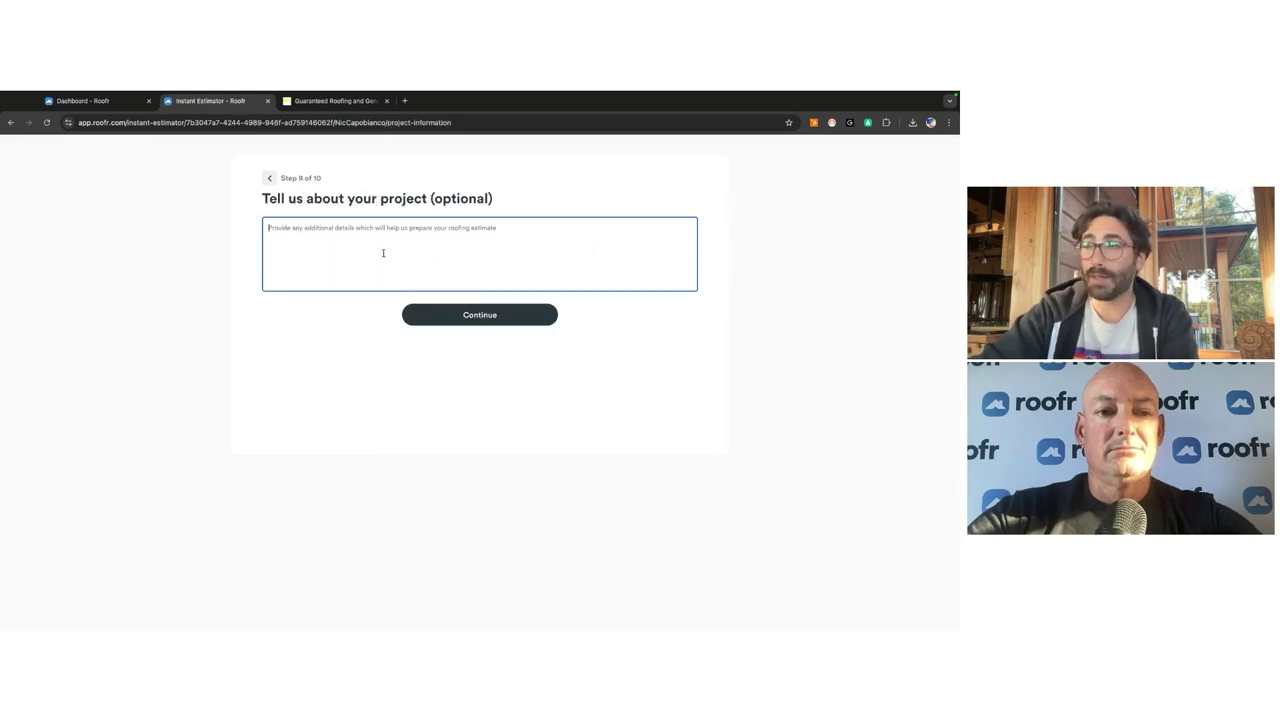
type("Please help")
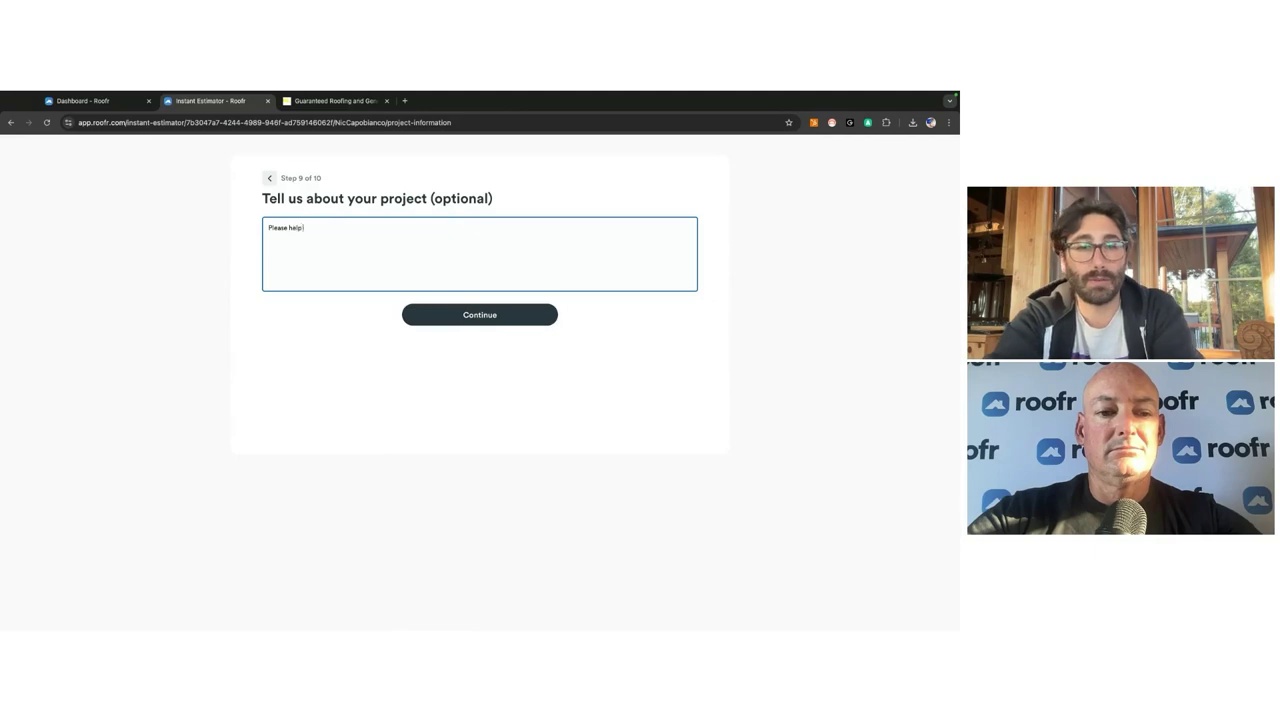
type(" its leaking")
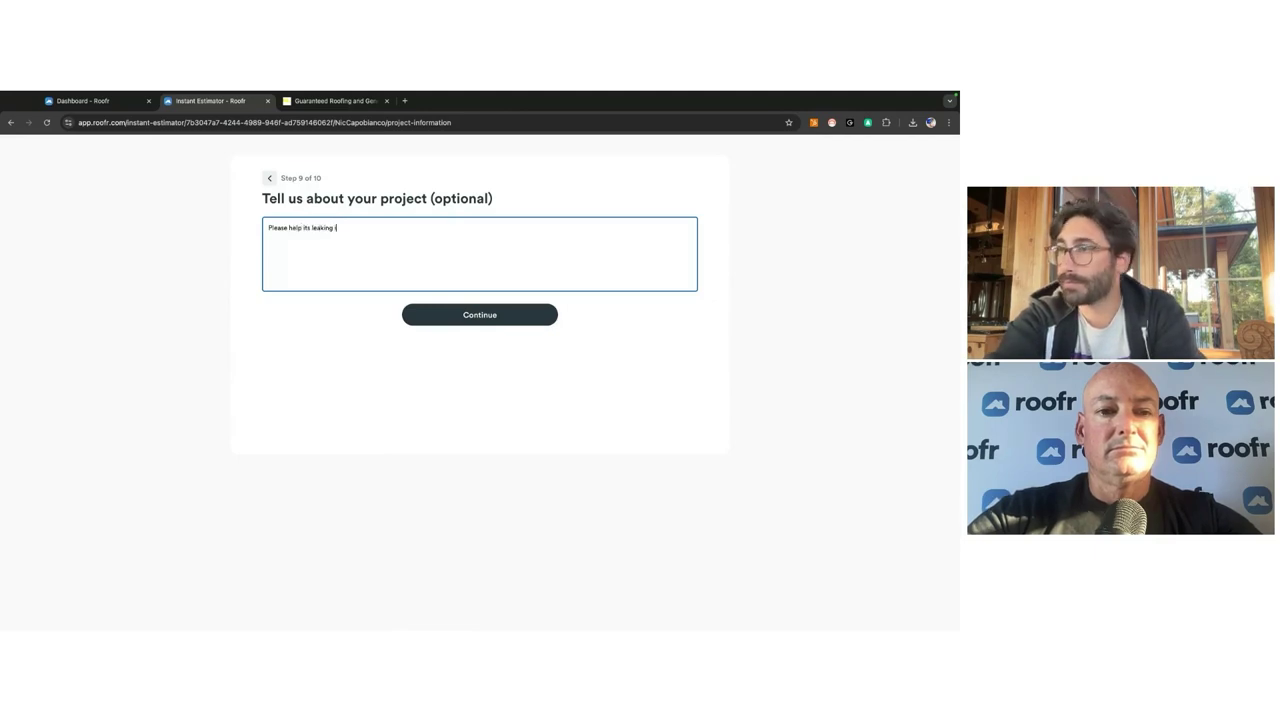
type(" roof")
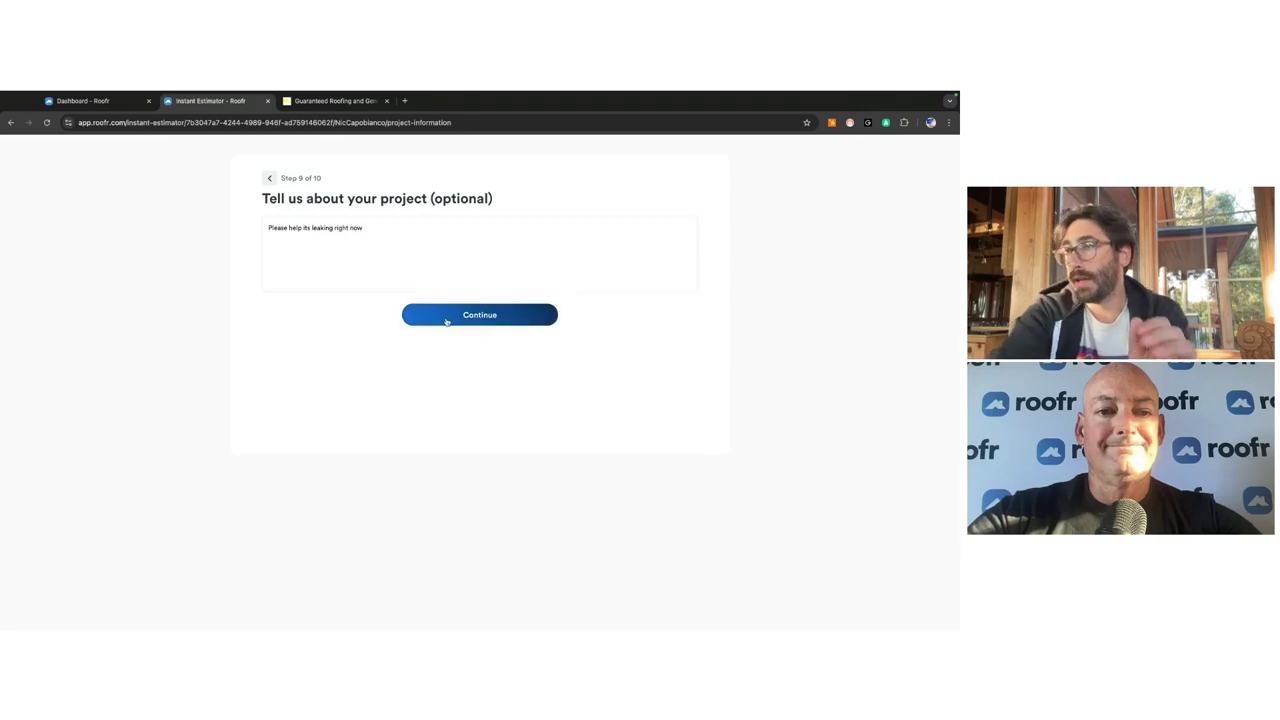
left_click(448, 318)
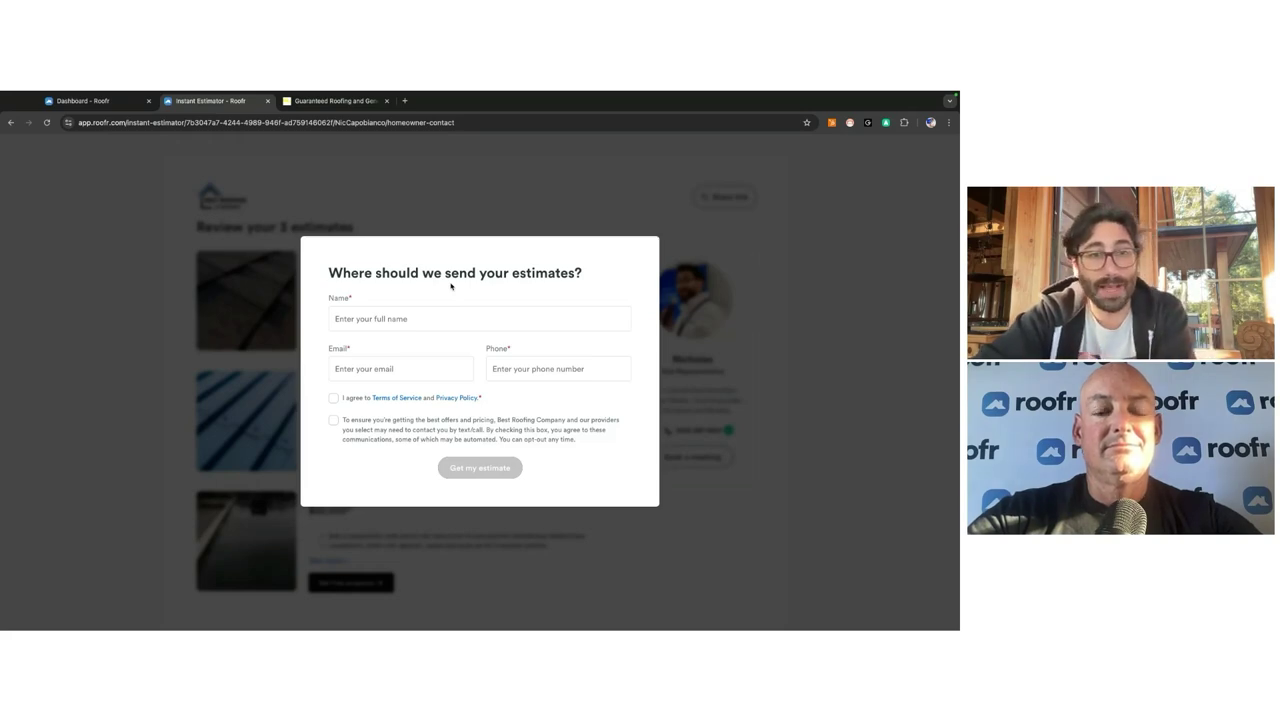
Step: Autofill name, e-mail and phone from a saved contact, accept both consents, and submit
left_click(424, 318)
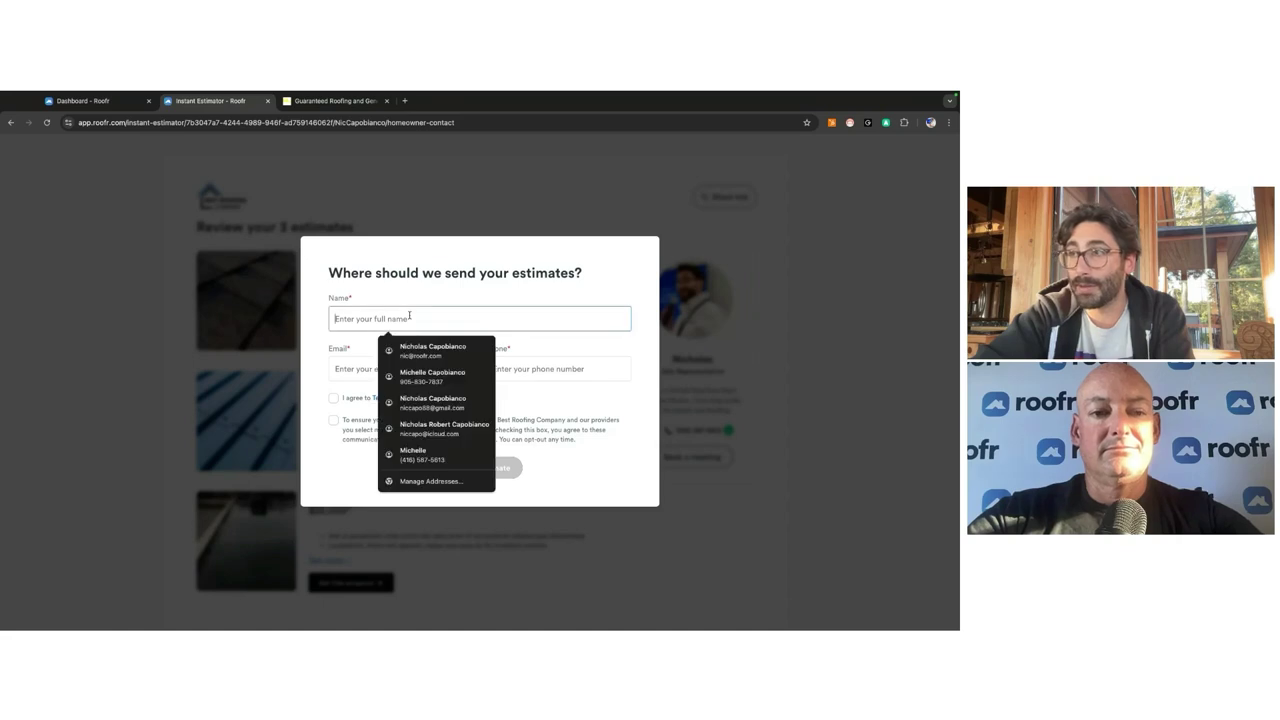
left_click(393, 344)
left_click(334, 404)
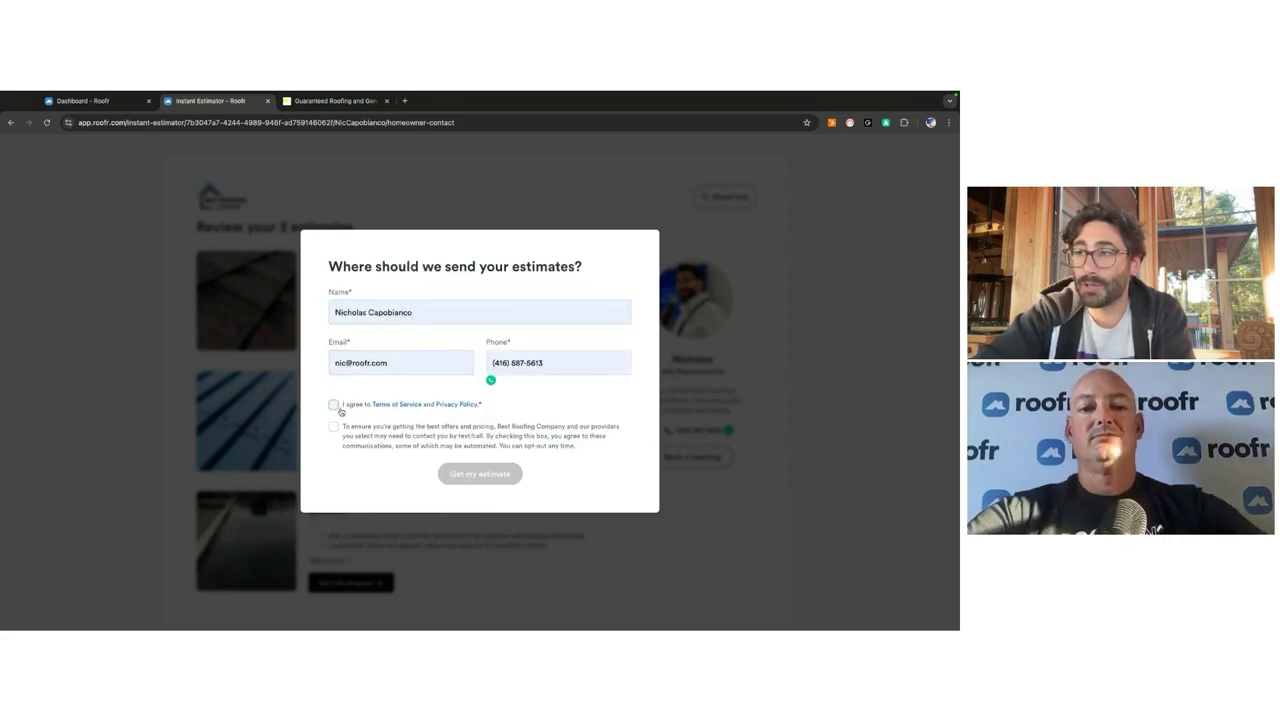
left_click(334, 427)
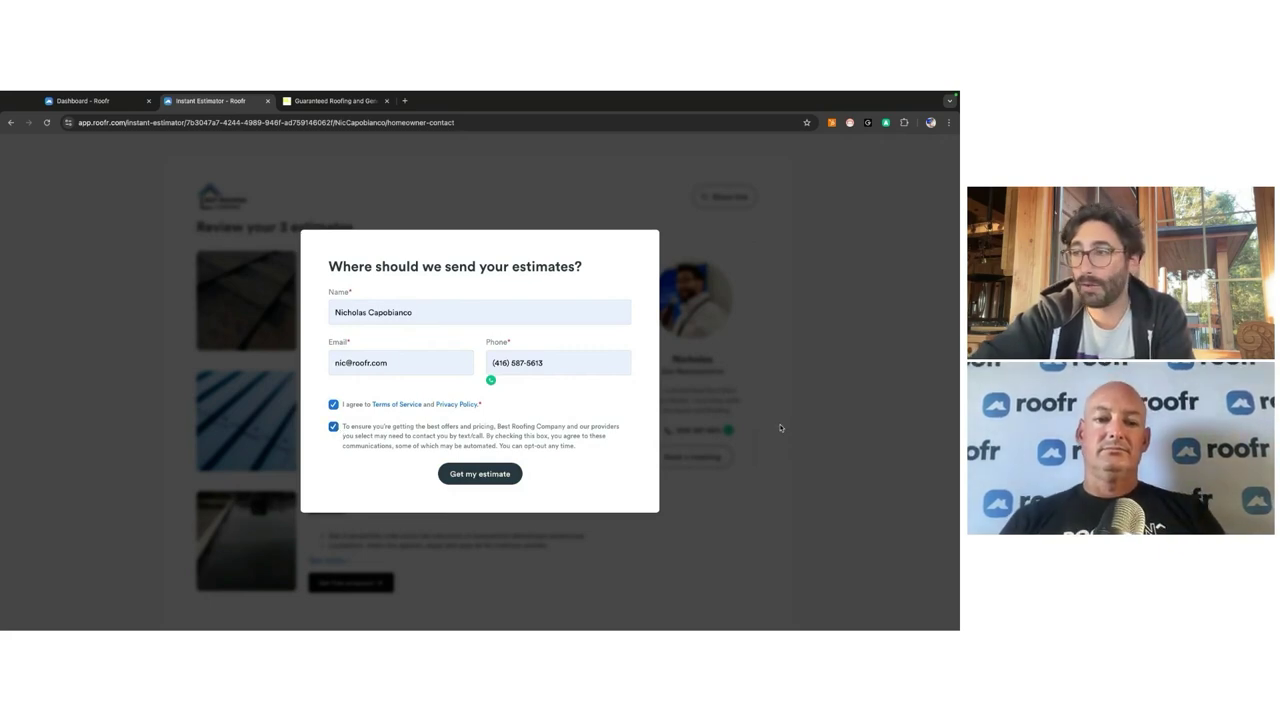
left_click(500, 476)
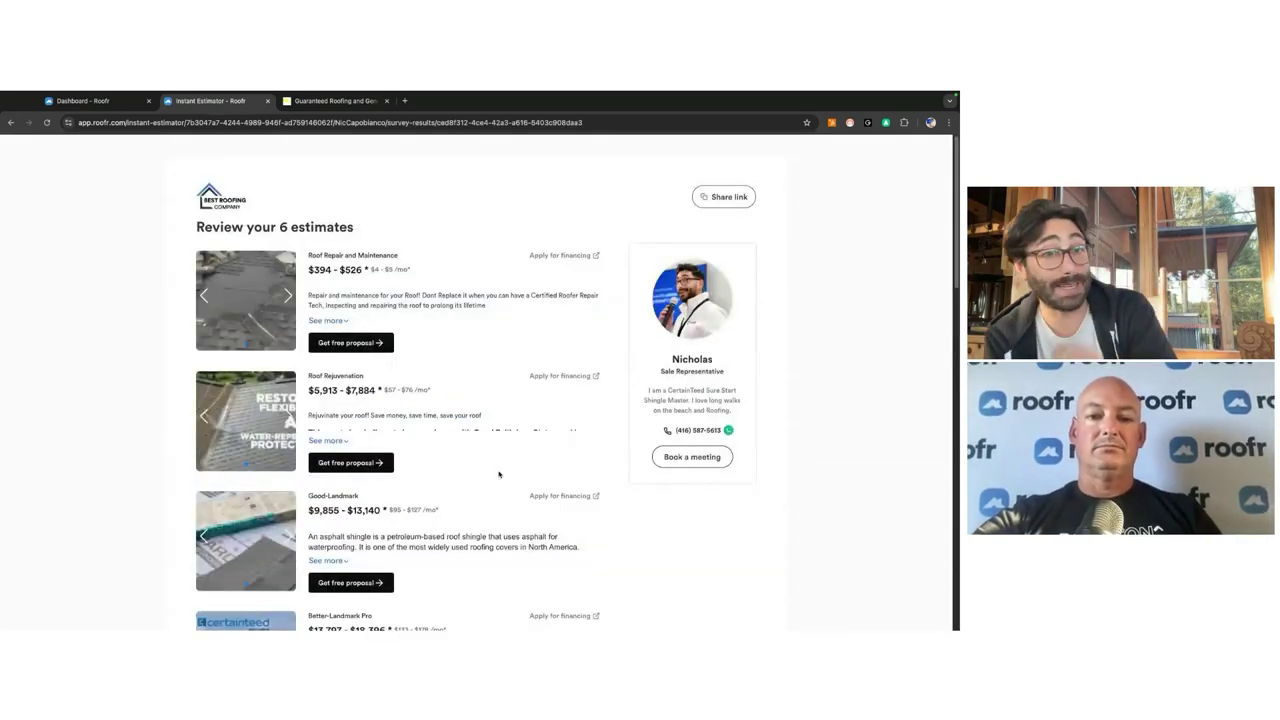
Step: Review the Roof Repair and Maintenance estimate: $394 - $526, or $4 - $5 /mo
left_click_drag(314, 256, 381, 256)
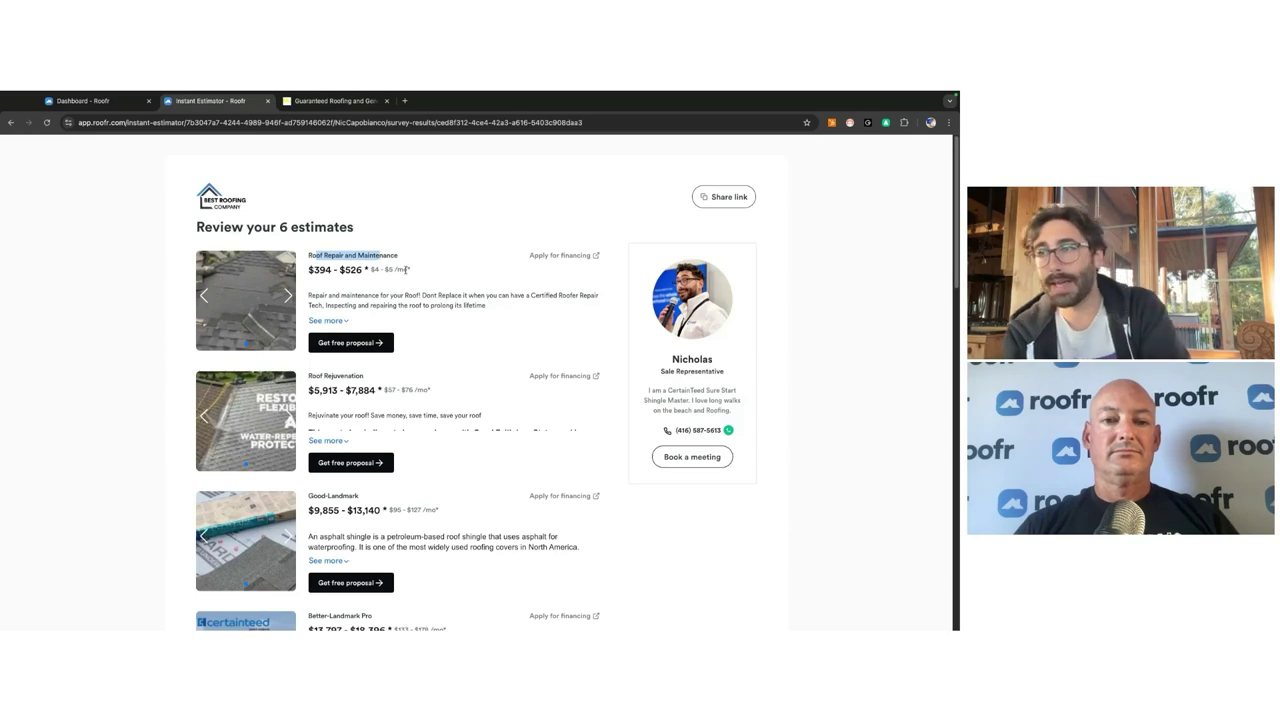
triple_click(342, 271)
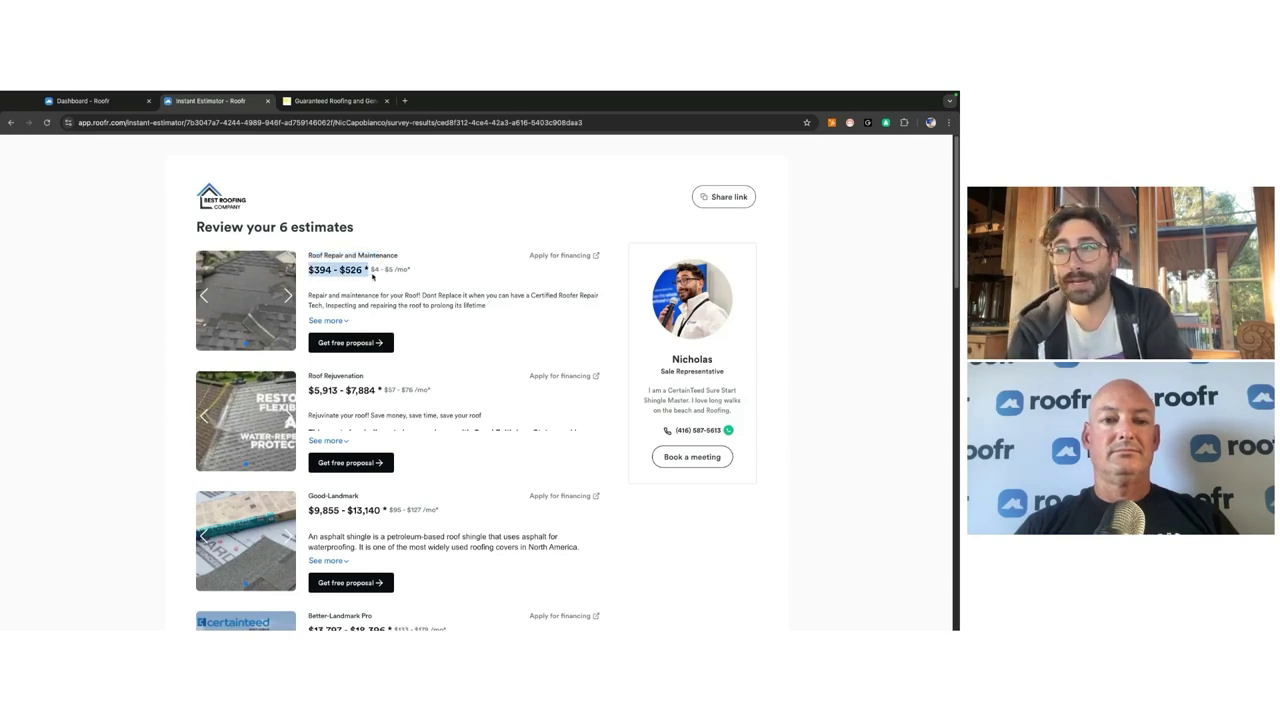
left_click_drag(372, 270, 411, 270)
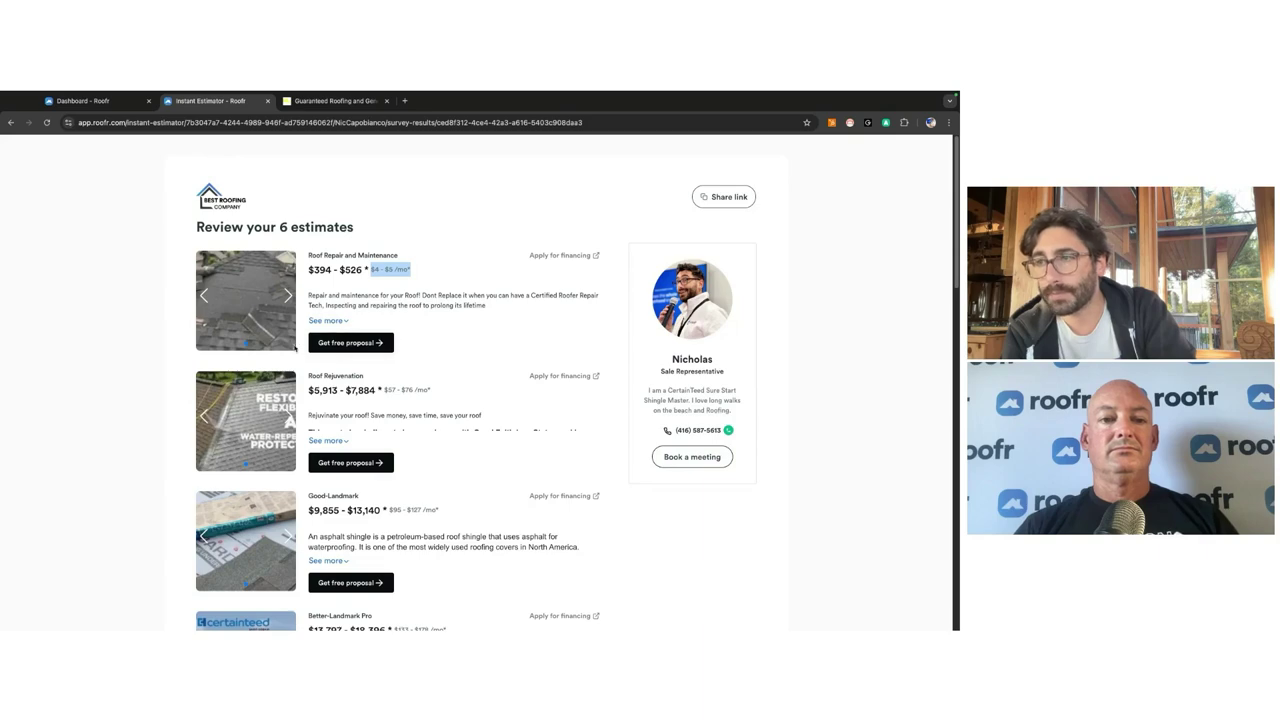
Step: Request free proposals for Standing Seam and Better-Landmark Pro
scroll(295, 306, "down", 3)
scroll(342, 456, "down", 2)
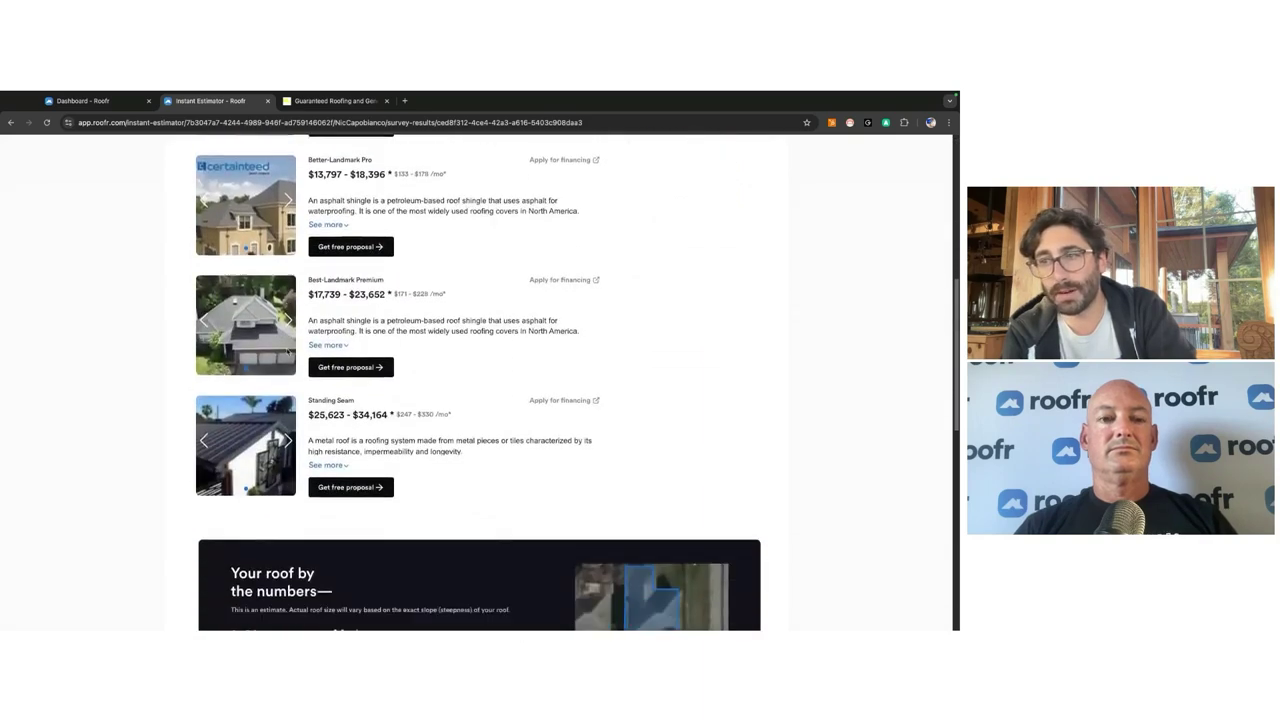
left_click(346, 451)
scroll(343, 456, "up", 2)
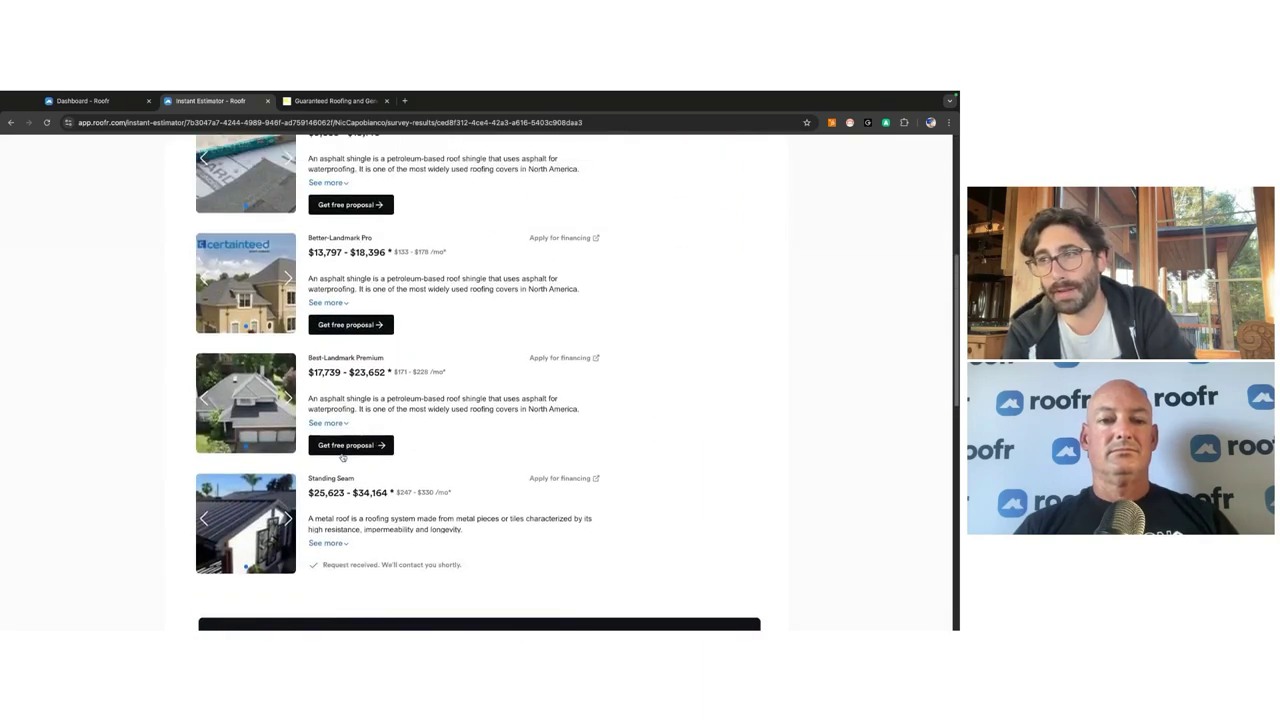
left_click(344, 330)
scroll(344, 331, "up", 3)
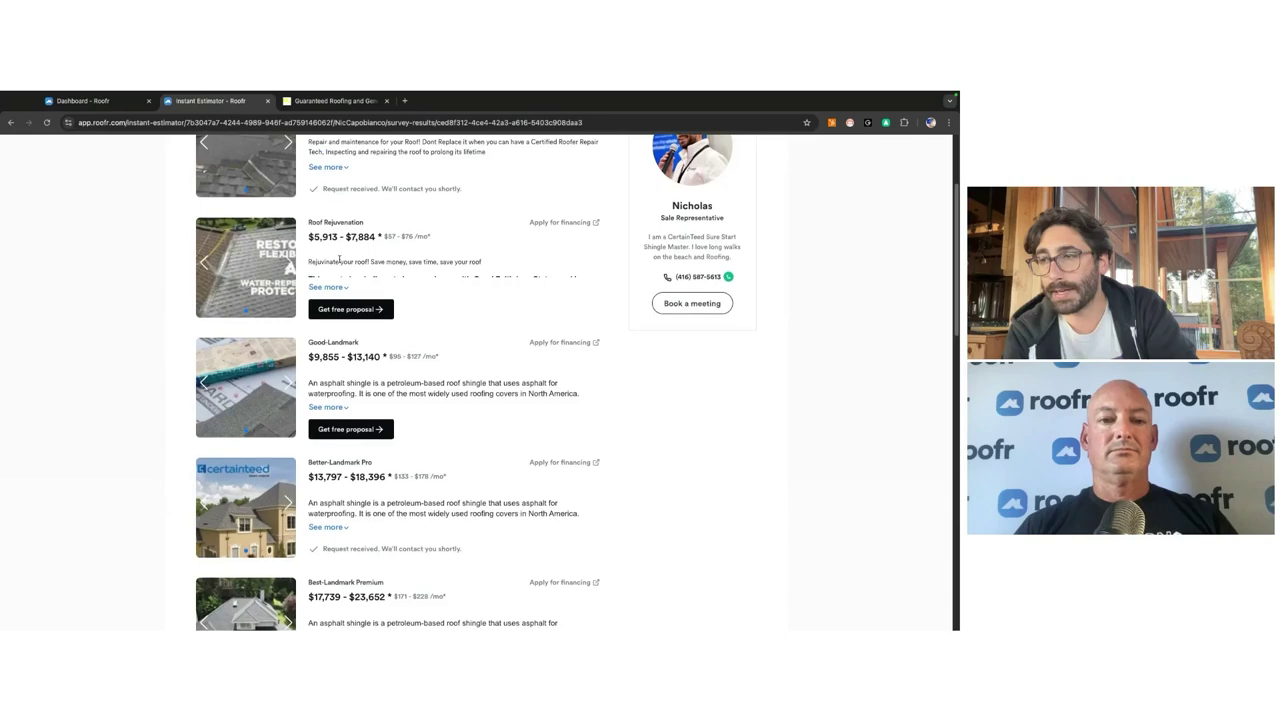
scroll(340, 259, "down", 12)
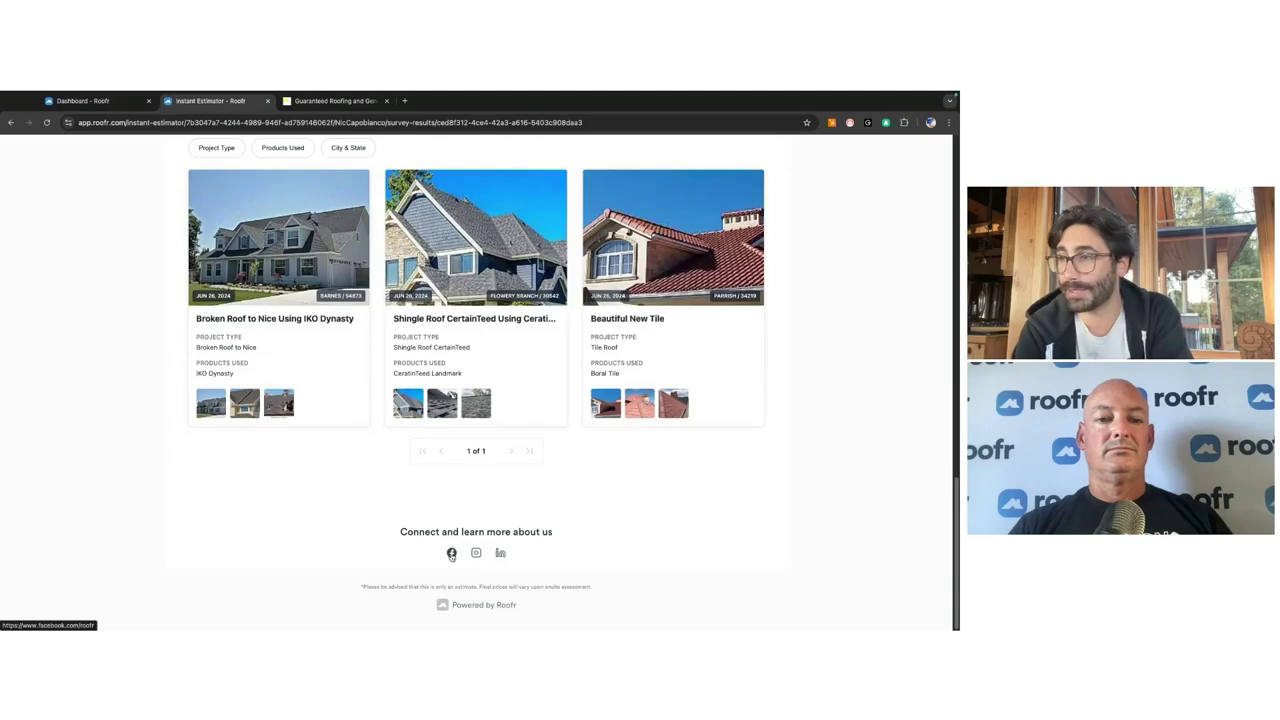
Step: Return to the Roofr dashboard, open the Jobs board, and exit Chrome full screen
left_click(92, 101)
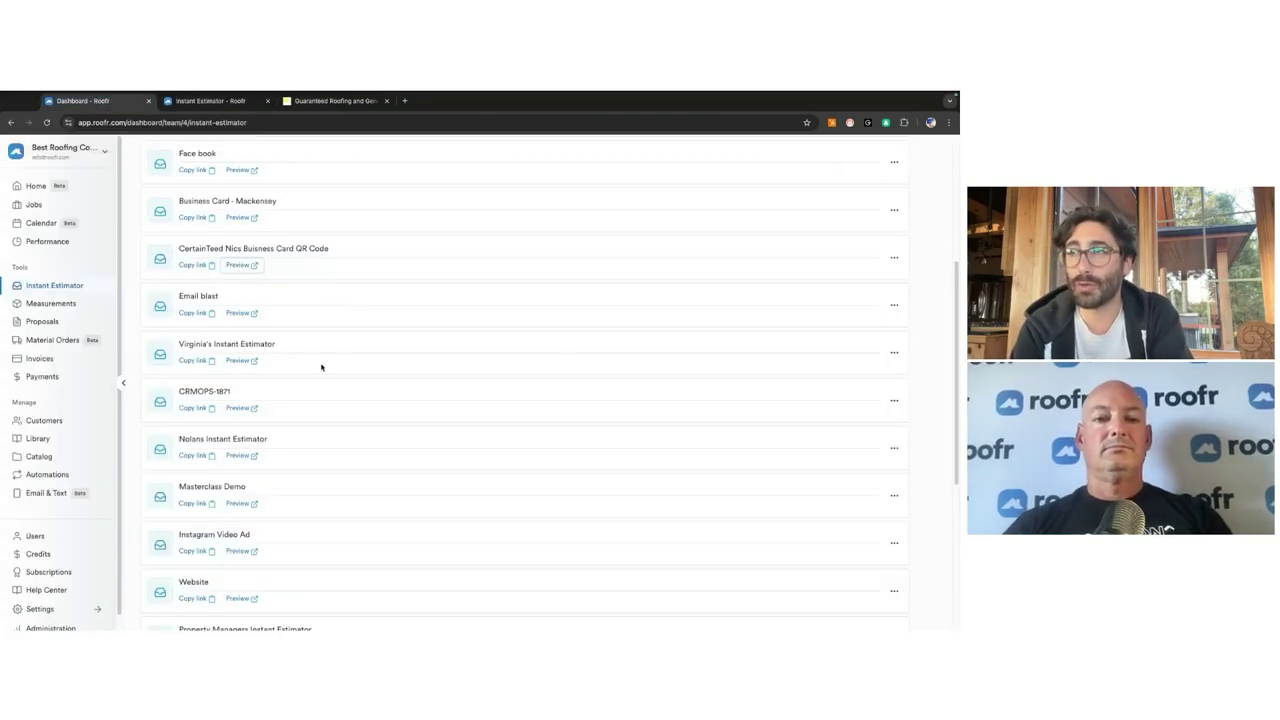
scroll(321, 367, "down", 10)
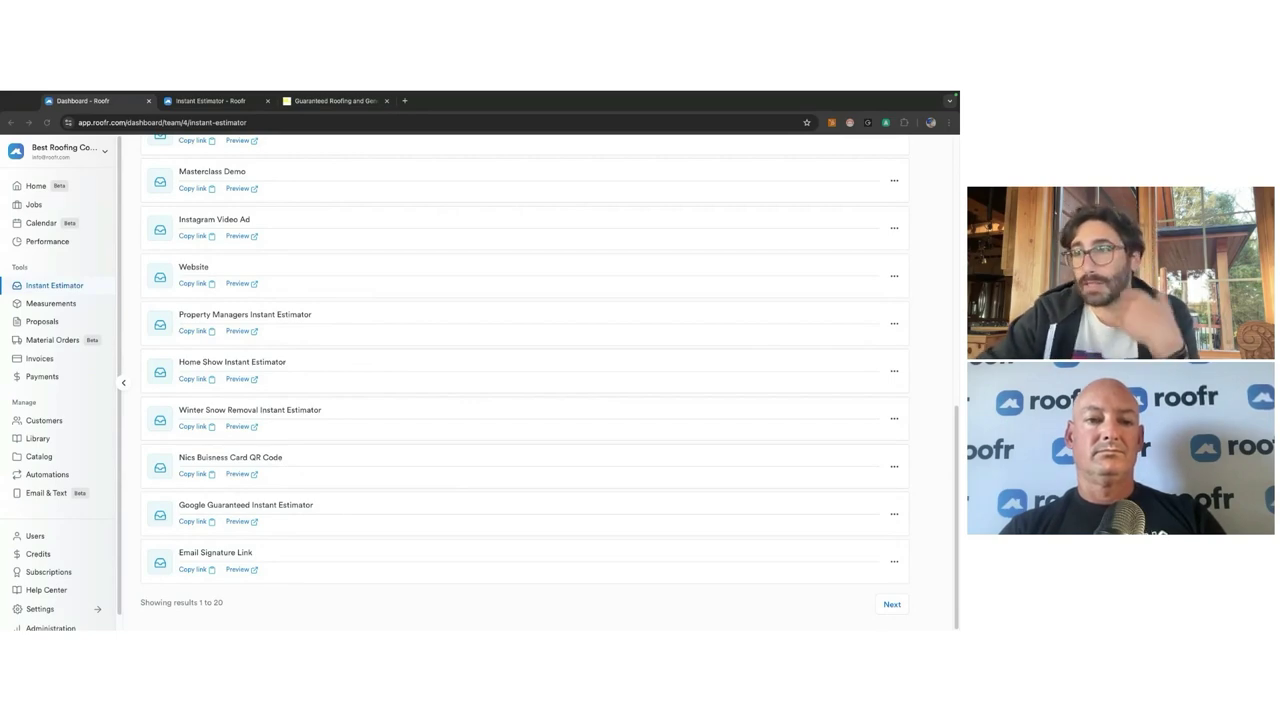
left_click(33, 205)
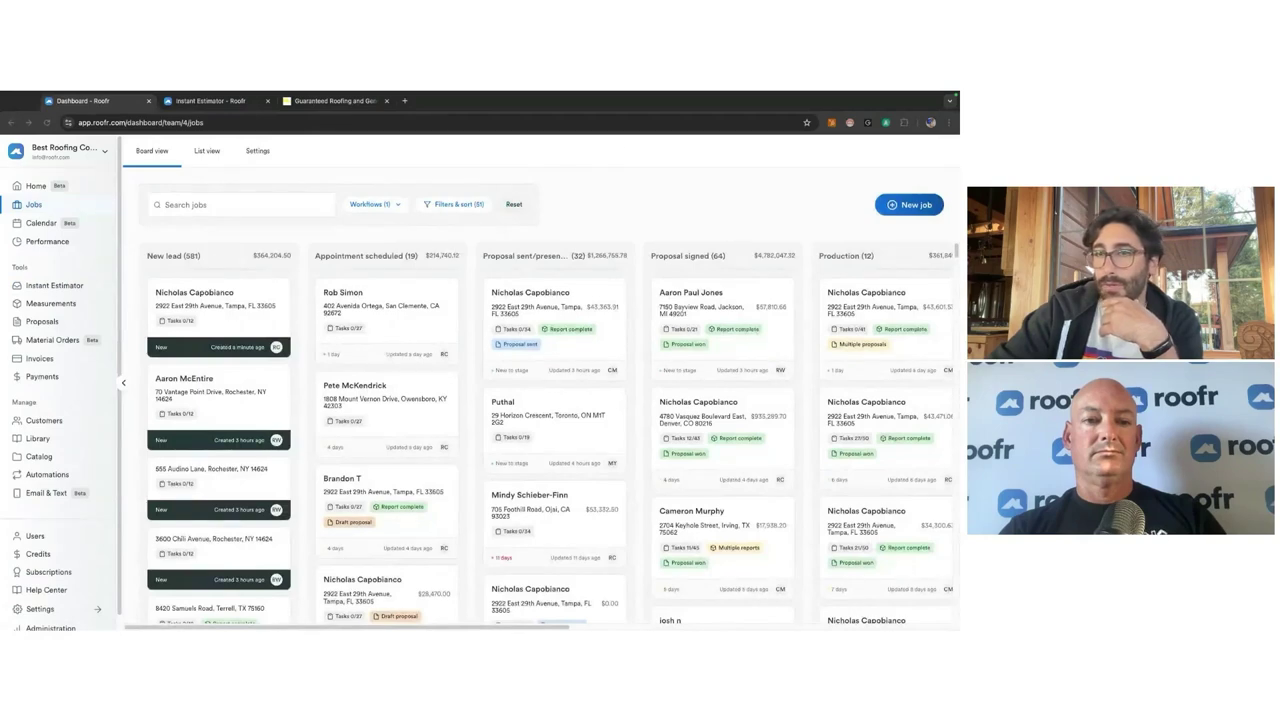
mouse_move(92, 94)
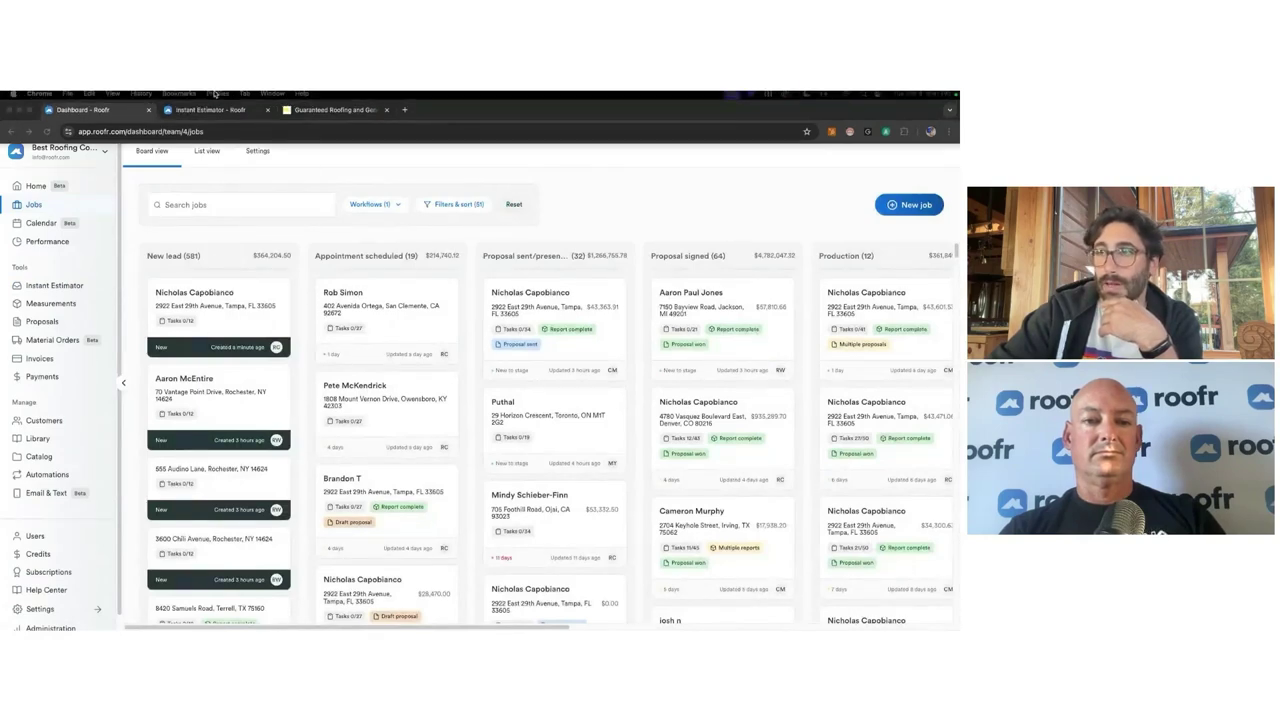
left_click(30, 113)
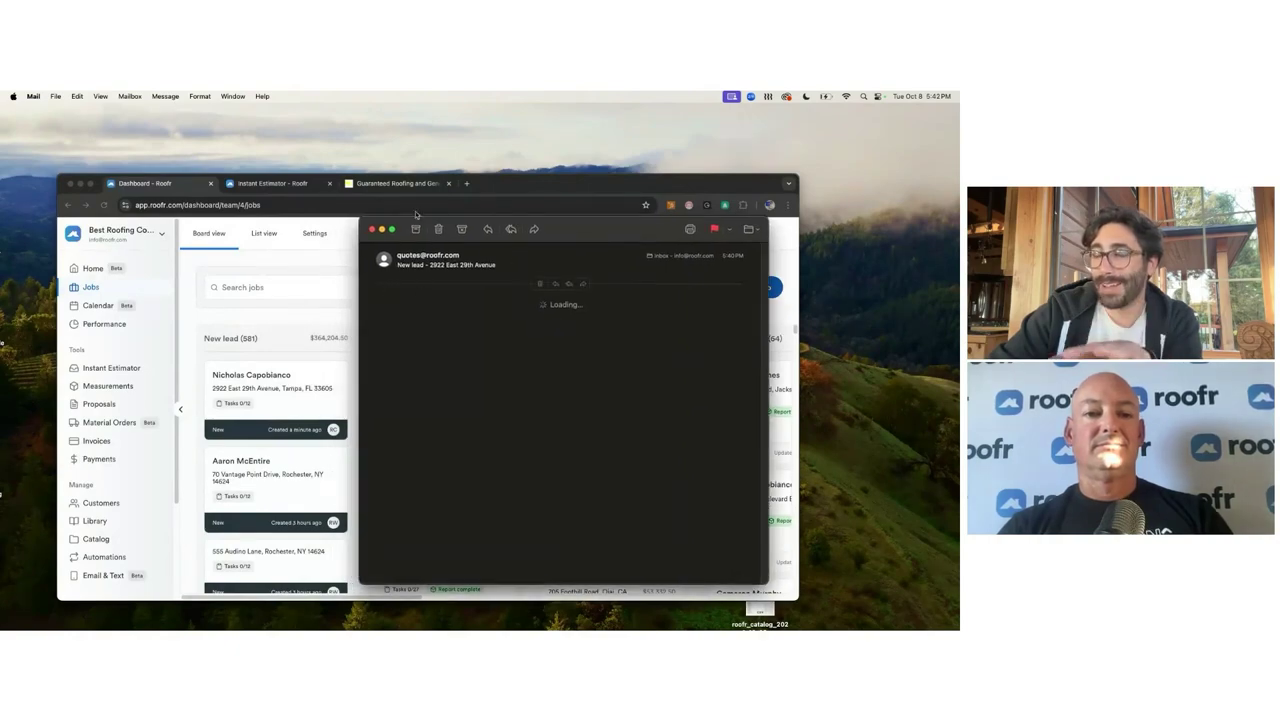
Step: Close the new-lead e-mail and bring the Chrome window with the Jobs board forward
key("super+w")
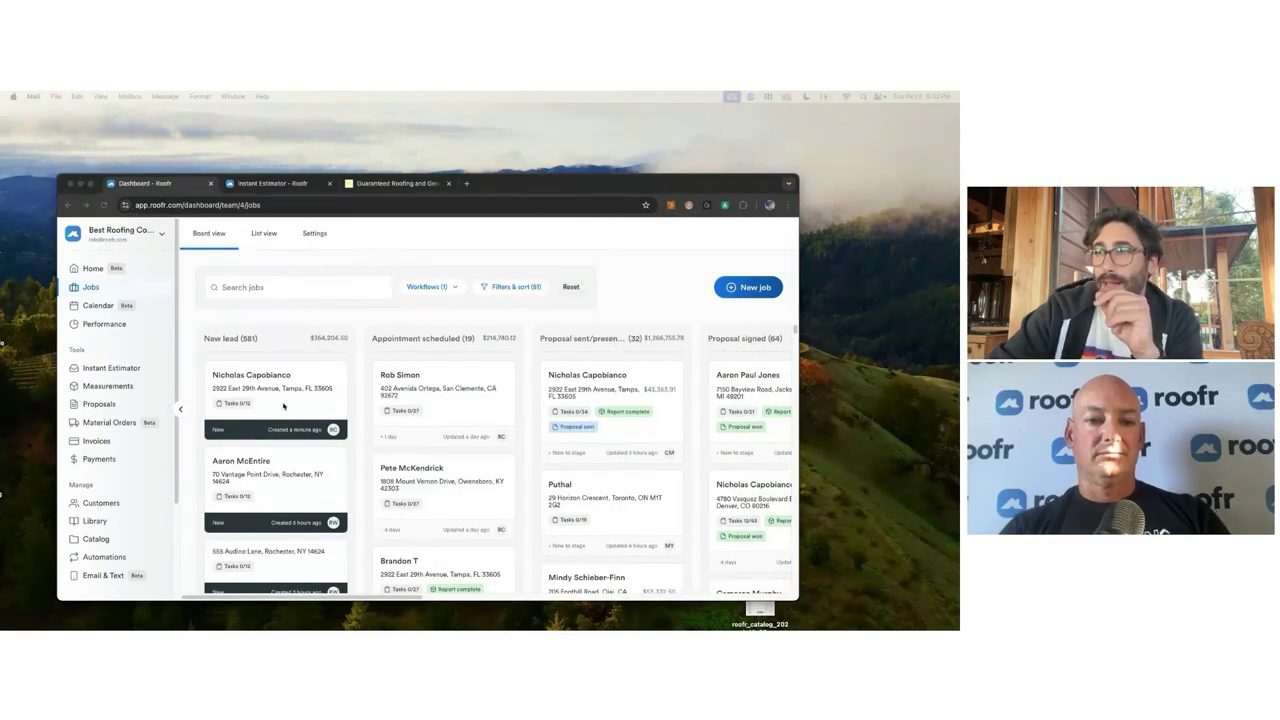
left_click(96, 188)
Step: Open the Tampa new-lead job full screen, apply the $28,470.00 value, and view its instant estimate
left_click(90, 184)
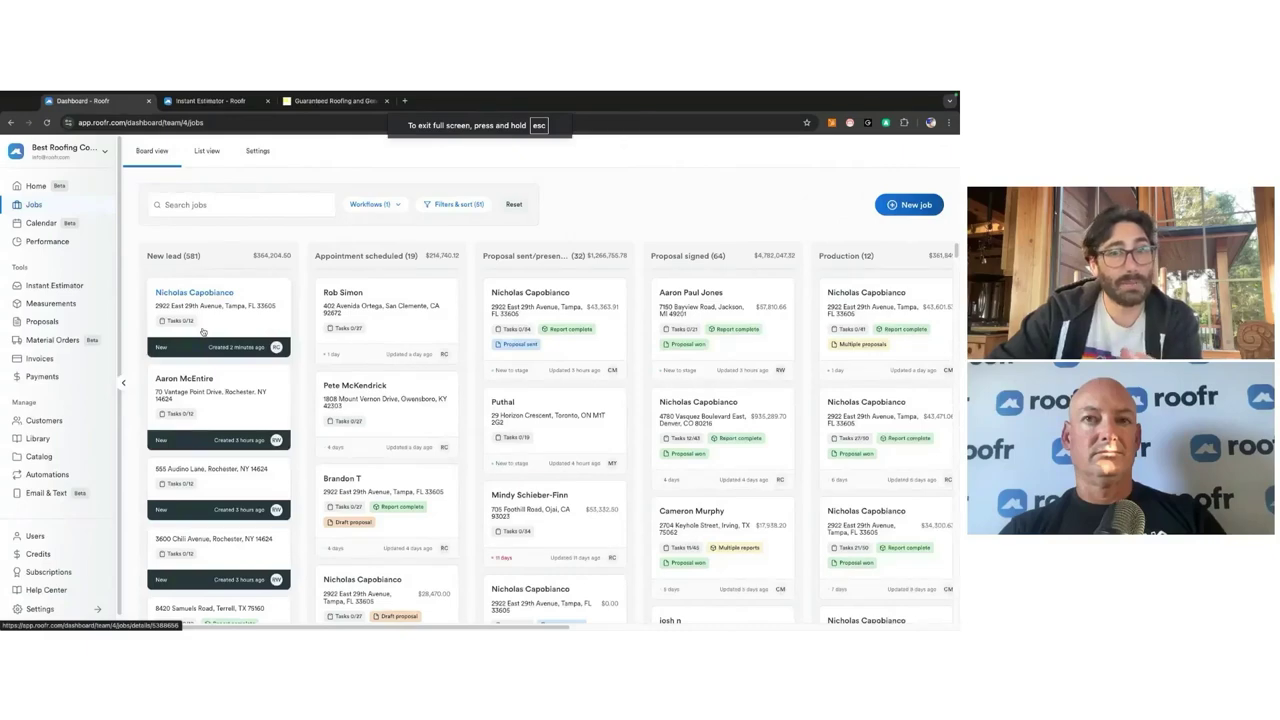
left_click(221, 328)
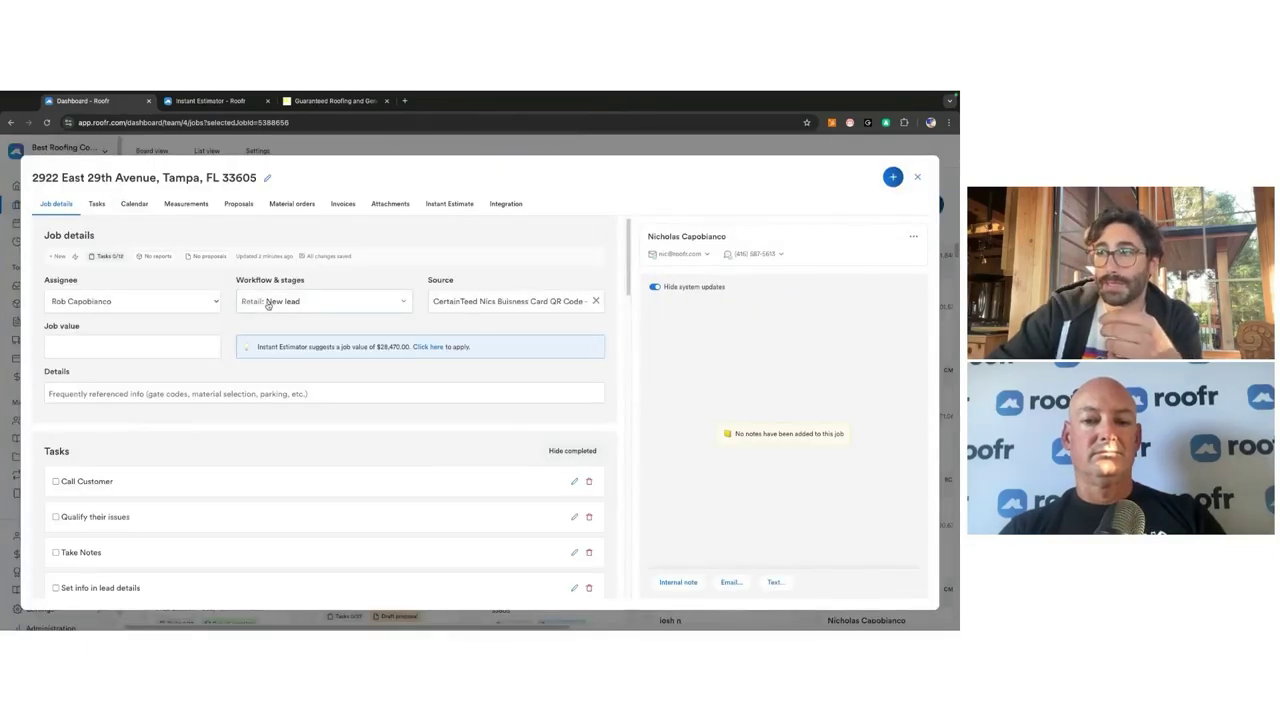
left_click(429, 347)
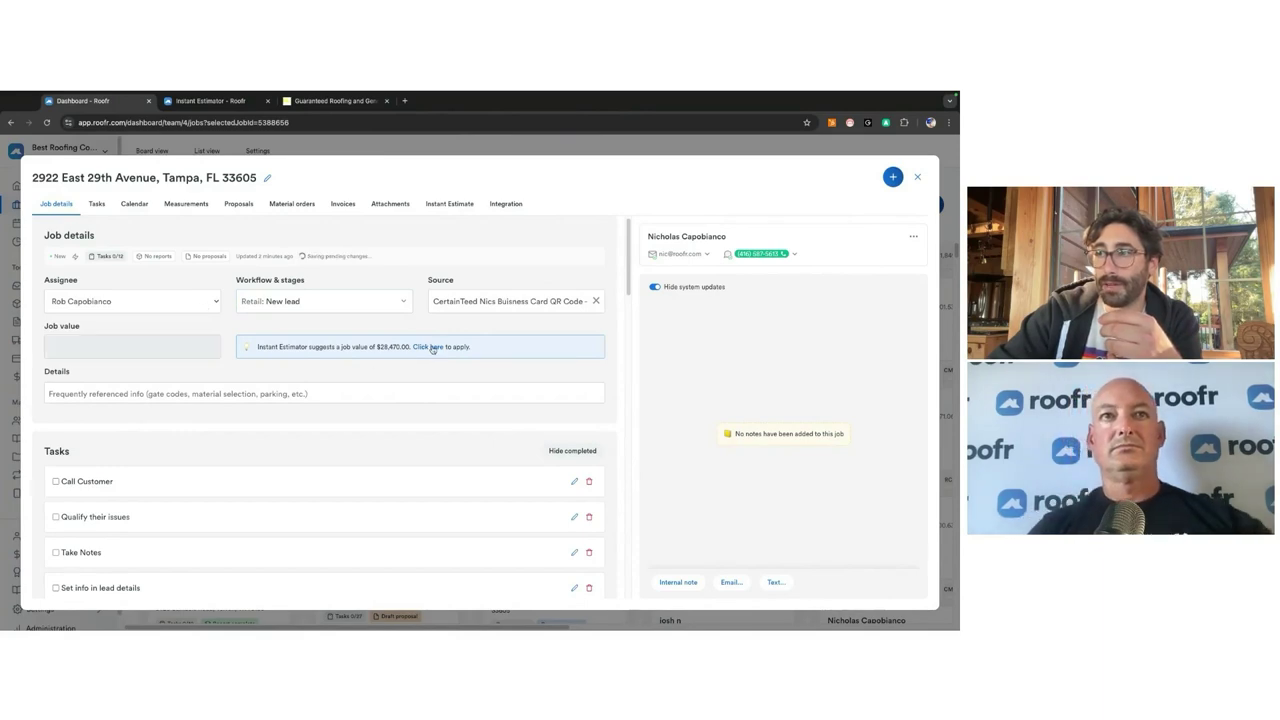
left_click(448, 203)
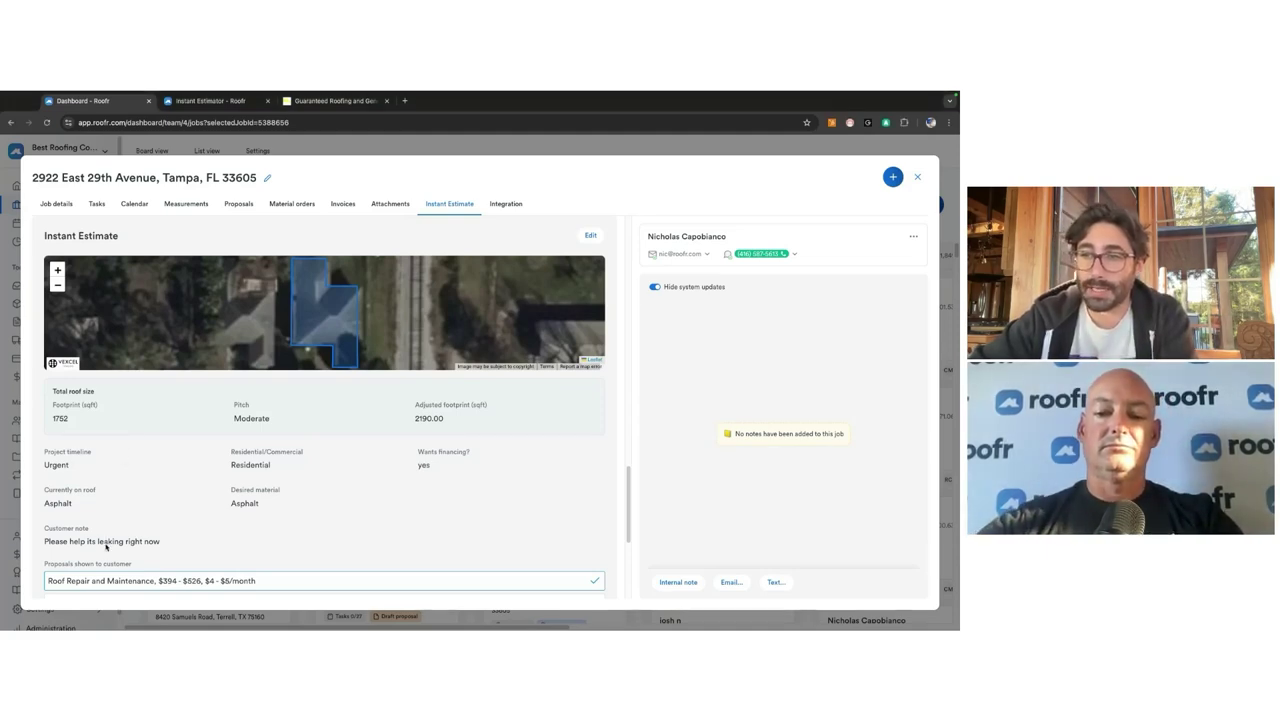
Step: Review the estimate answers: the customer's leak note, financing yes, and Asphalt material
triple_click(105, 542)
double_click(424, 464)
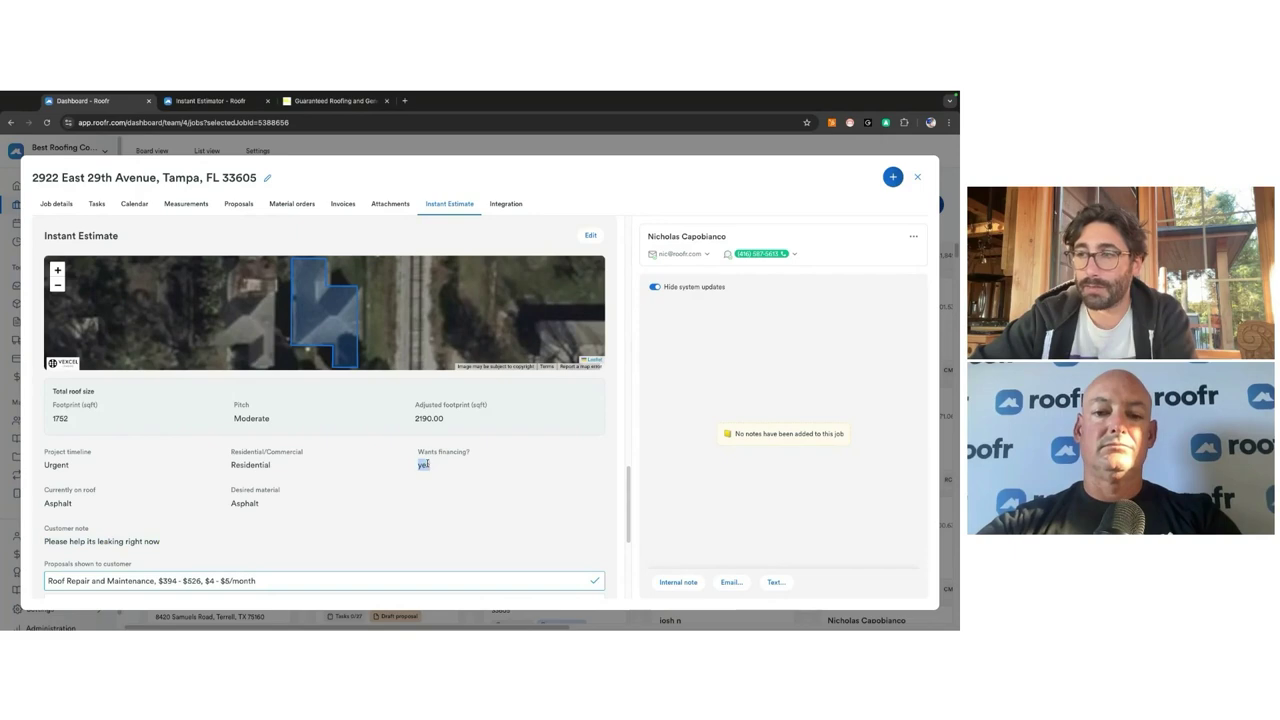
double_click(52, 465)
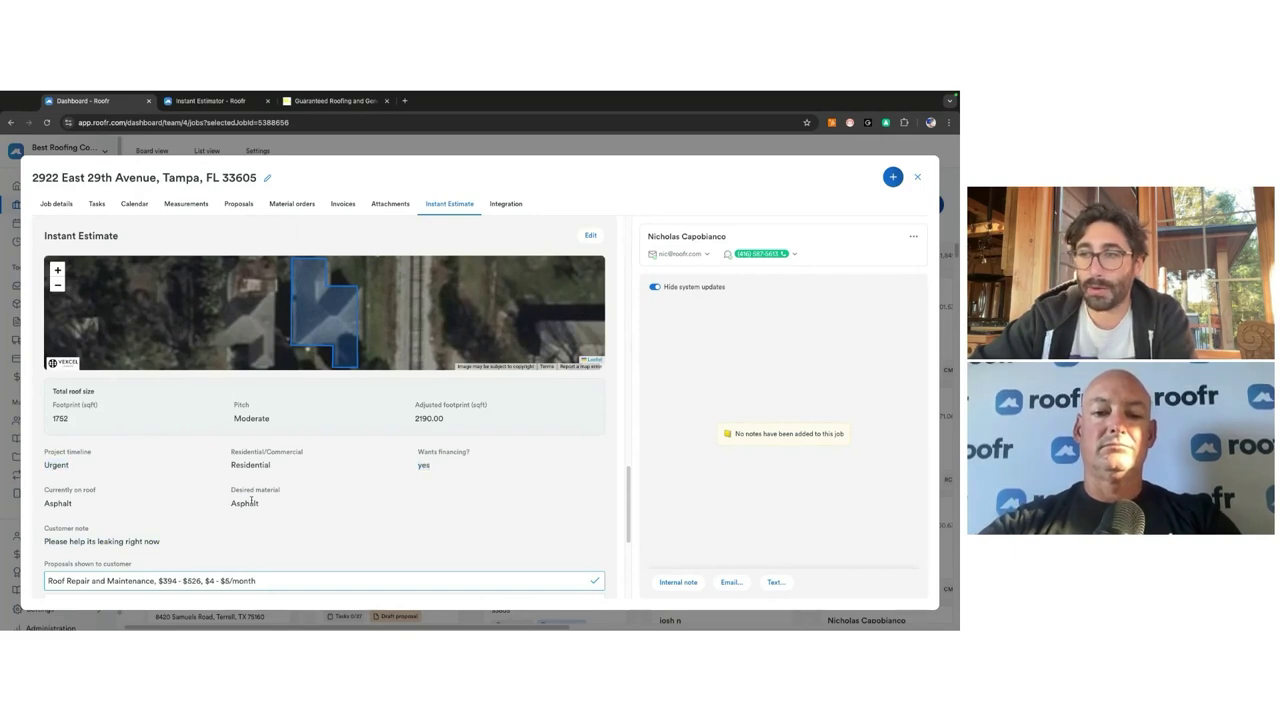
double_click(245, 503)
scroll(251, 503, "down", 3)
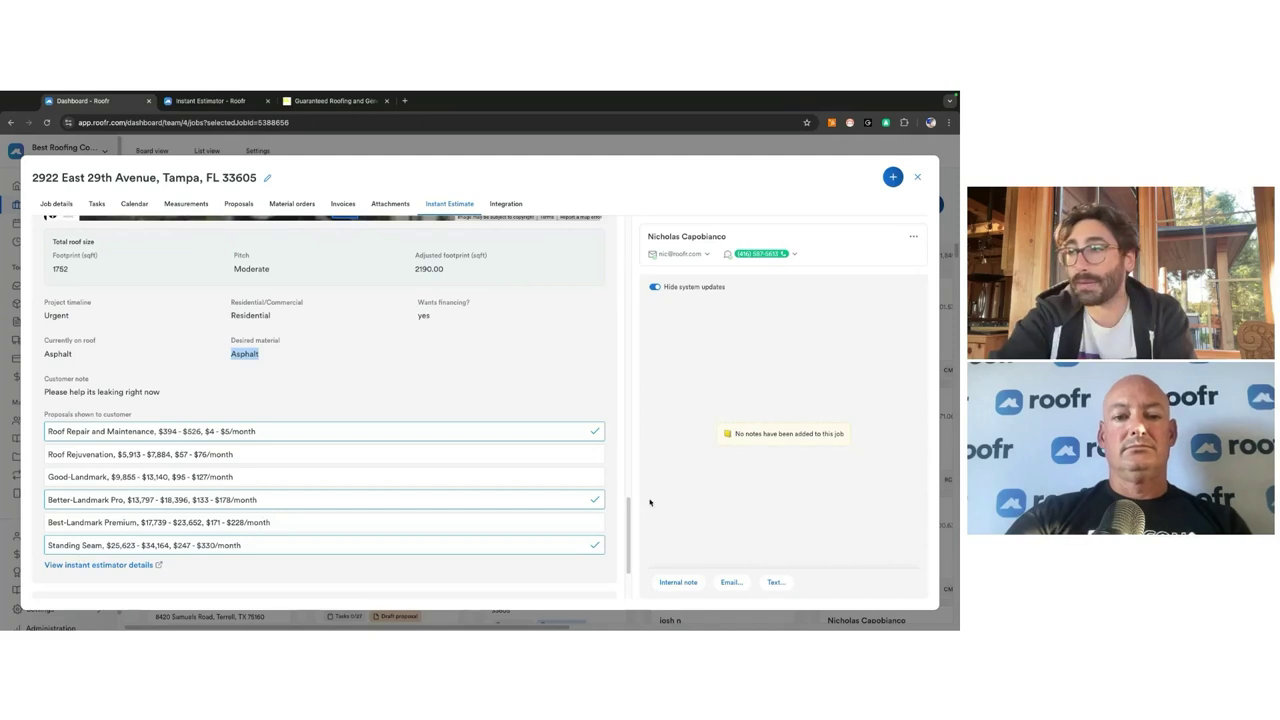
Step: Save an internal note tagging a teammate: 'leaking in back valley'
left_click(681, 581)
left_click(692, 510)
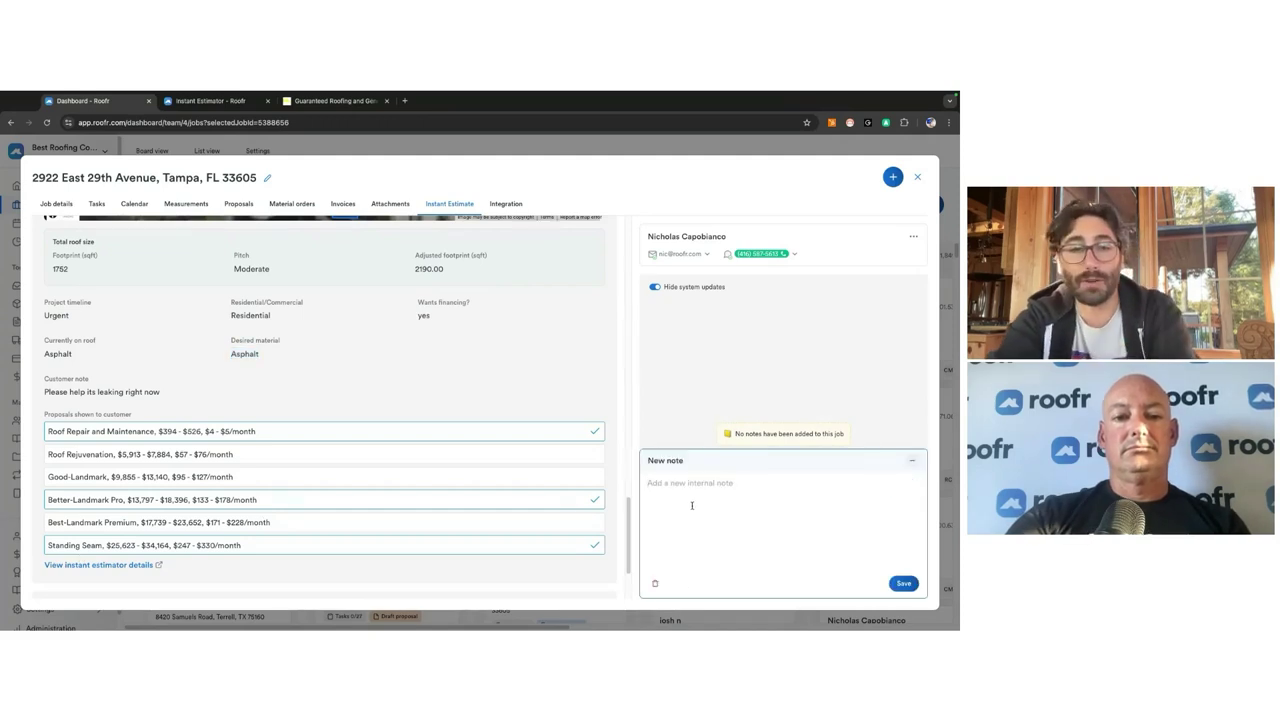
type("@m")
left_click(687, 323)
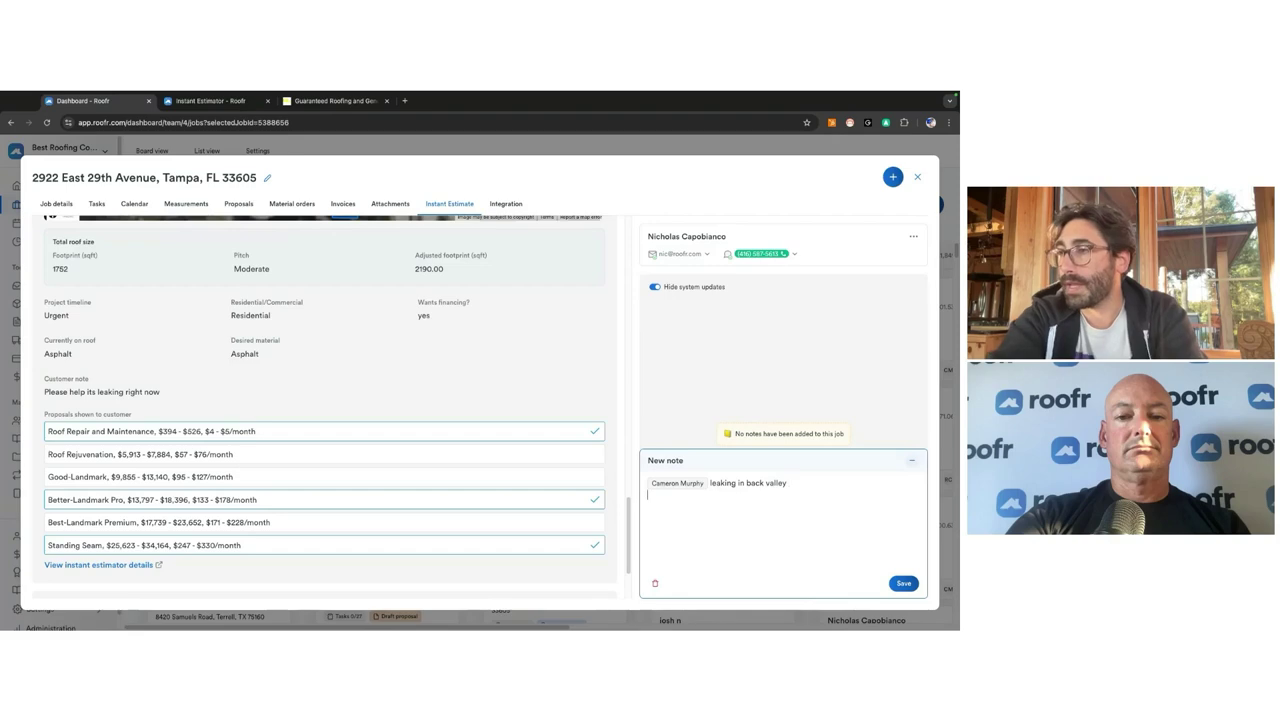
left_click(903, 583)
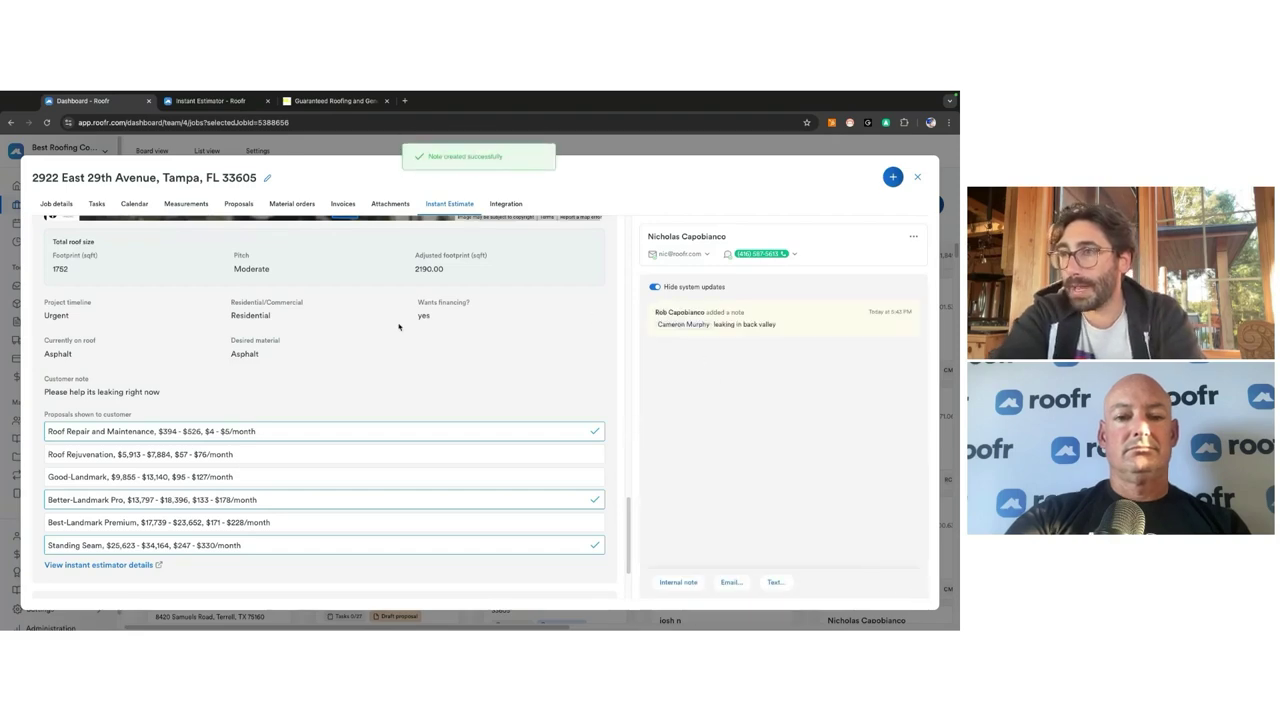
left_click(143, 206)
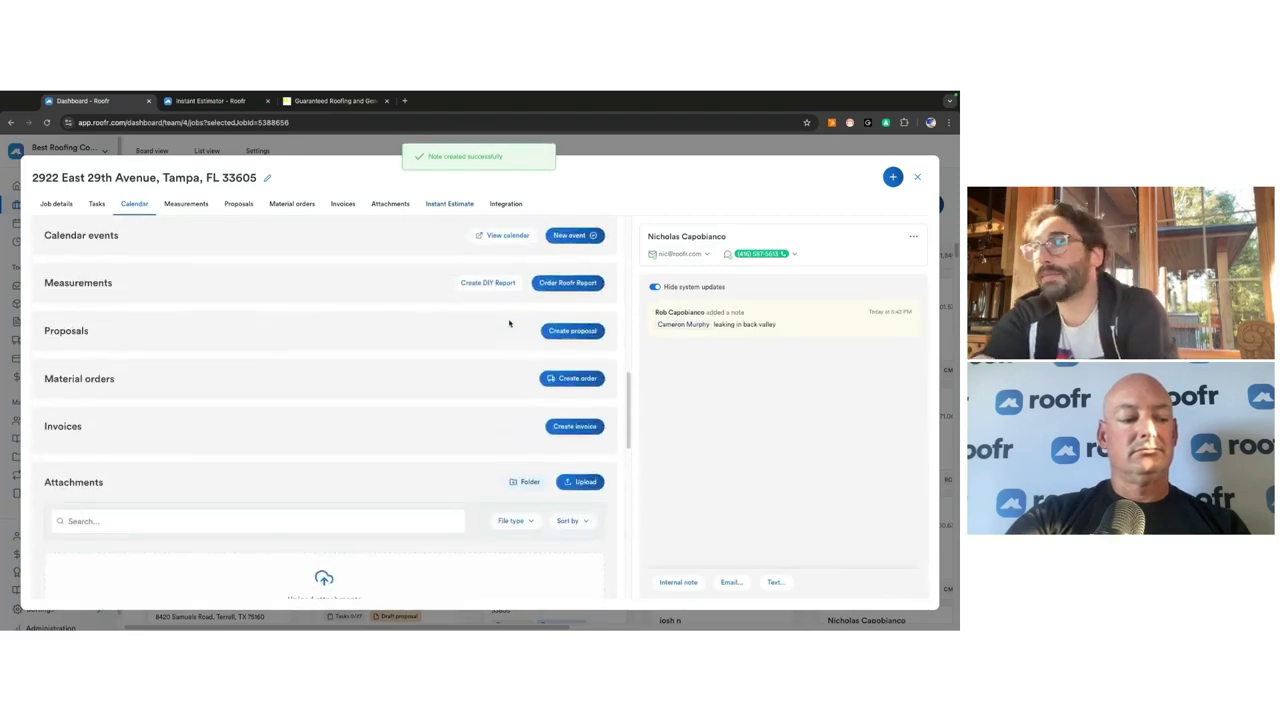
Step: Create a new calendar event starting Wed Oct 9 at 4:00pm
left_click(575, 281)
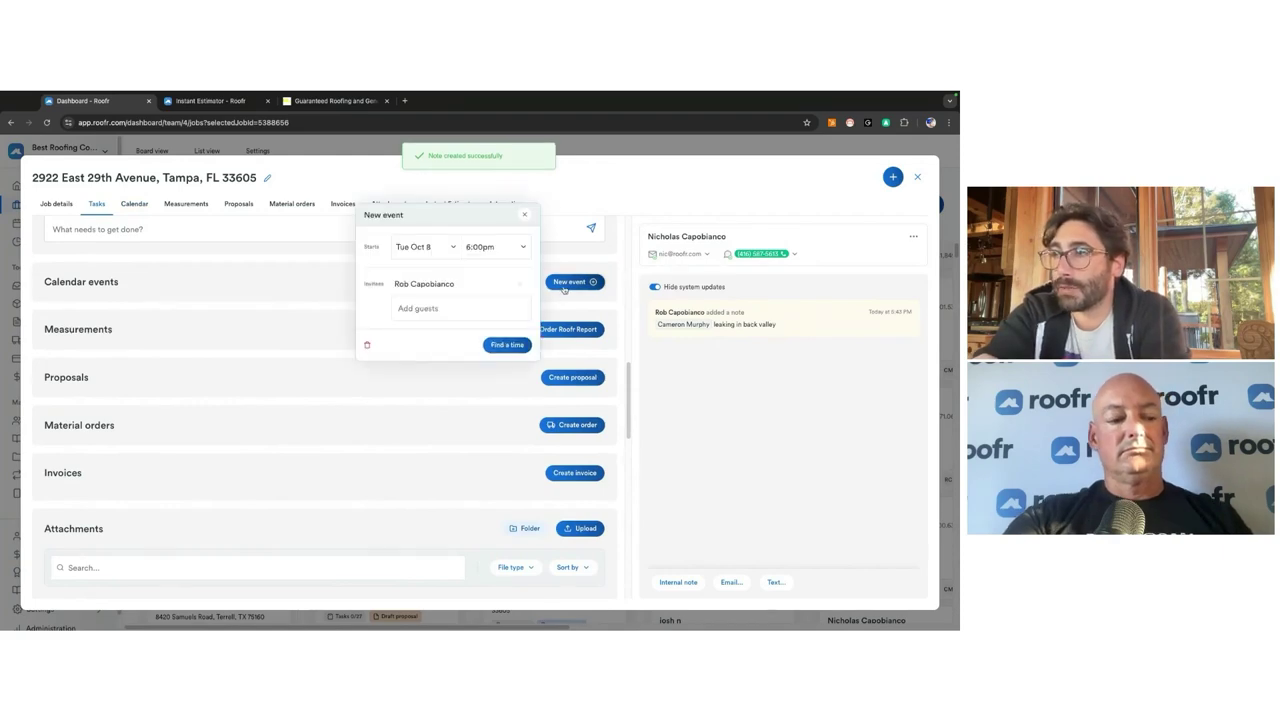
left_click(415, 248)
left_click(461, 331)
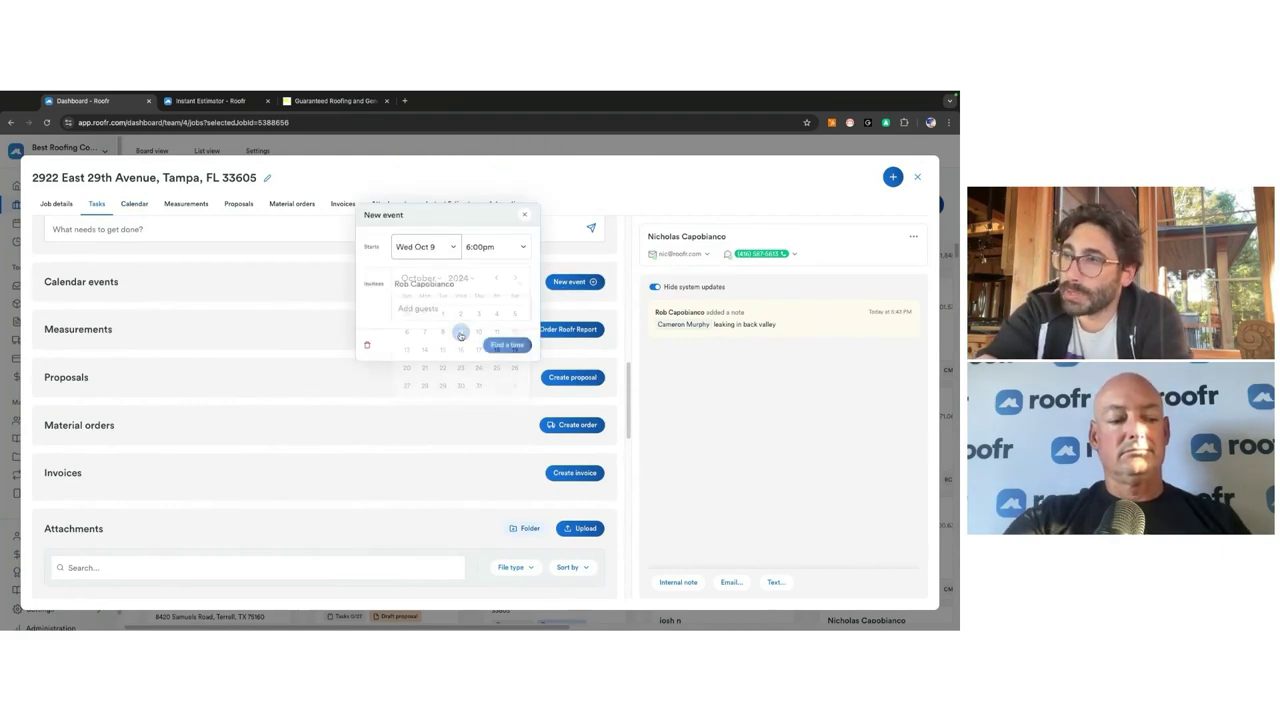
left_click(484, 247)
scroll(494, 337, "up", 5)
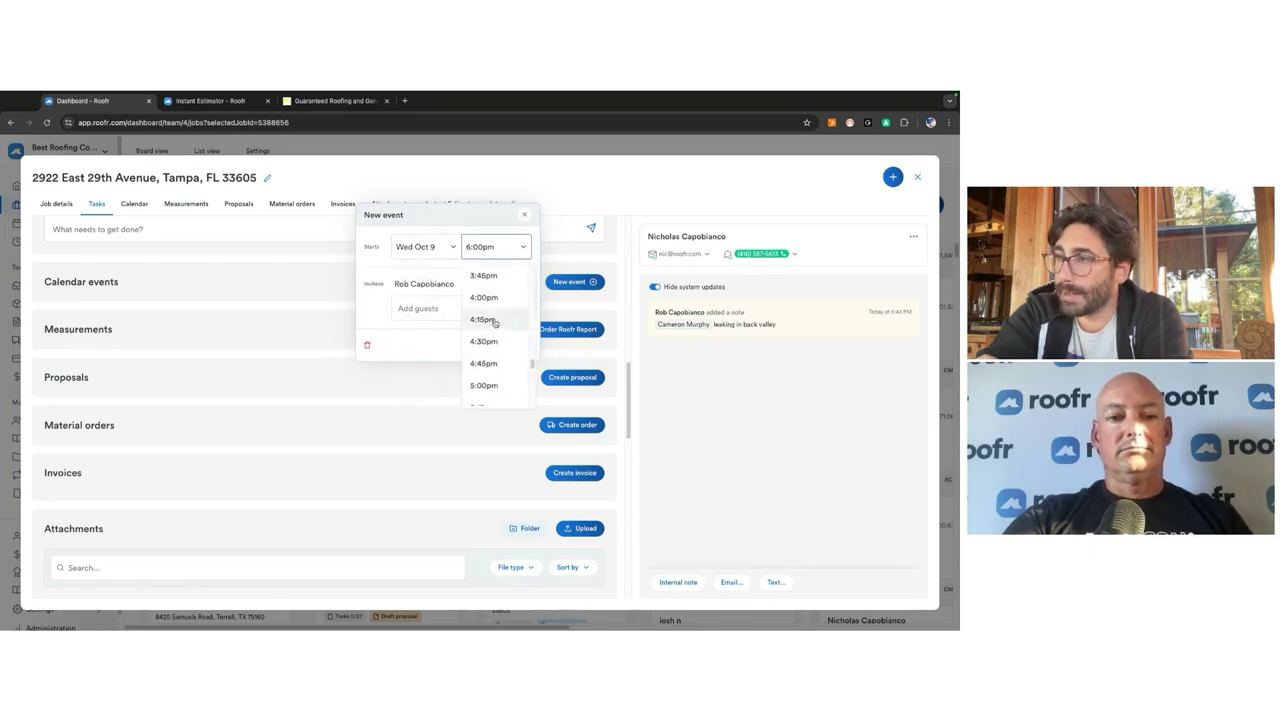
left_click(484, 349)
Step: Invite the teammate as a guest and save the event, returning to the job
left_click(418, 308)
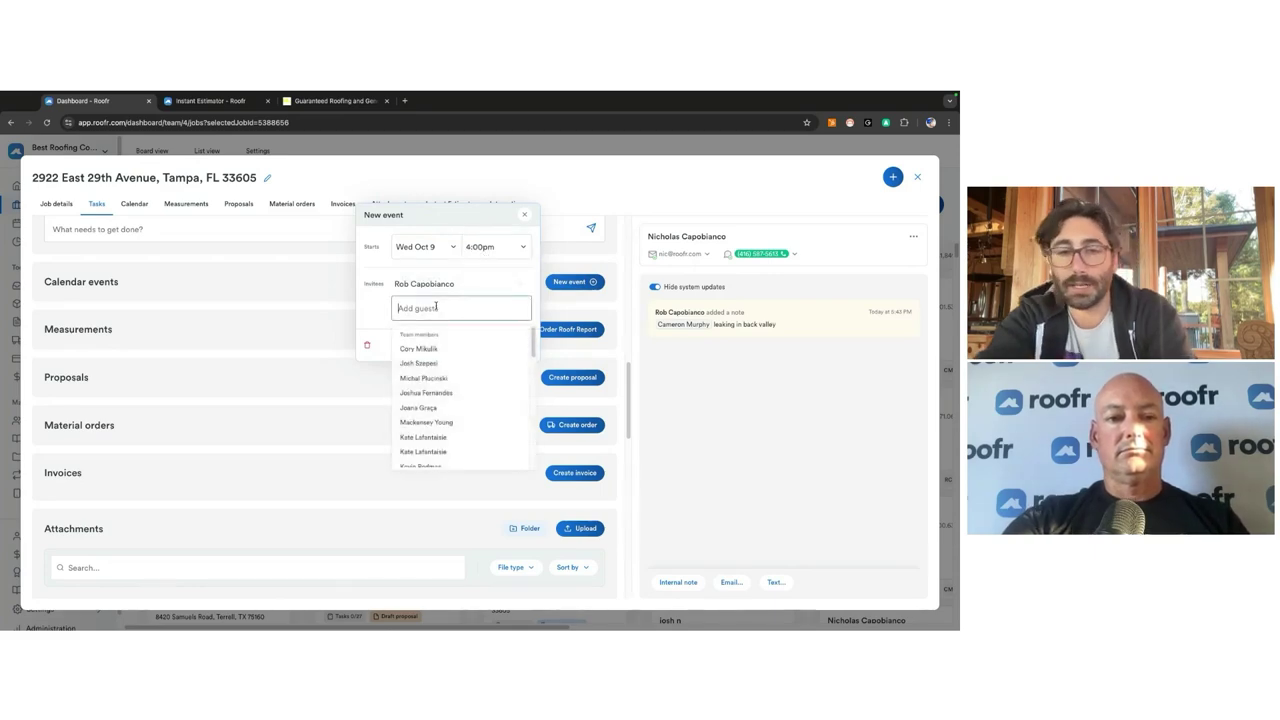
type("mur")
left_click(426, 348)
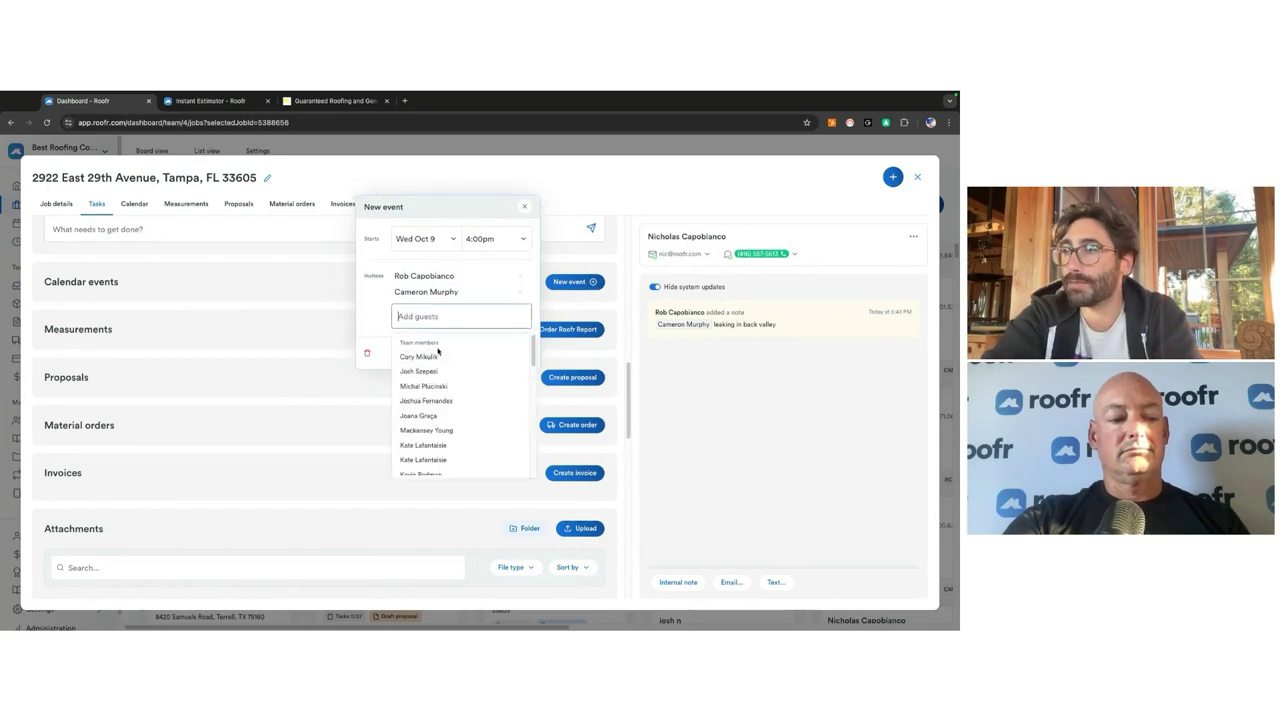
left_click(378, 330)
left_click(514, 354)
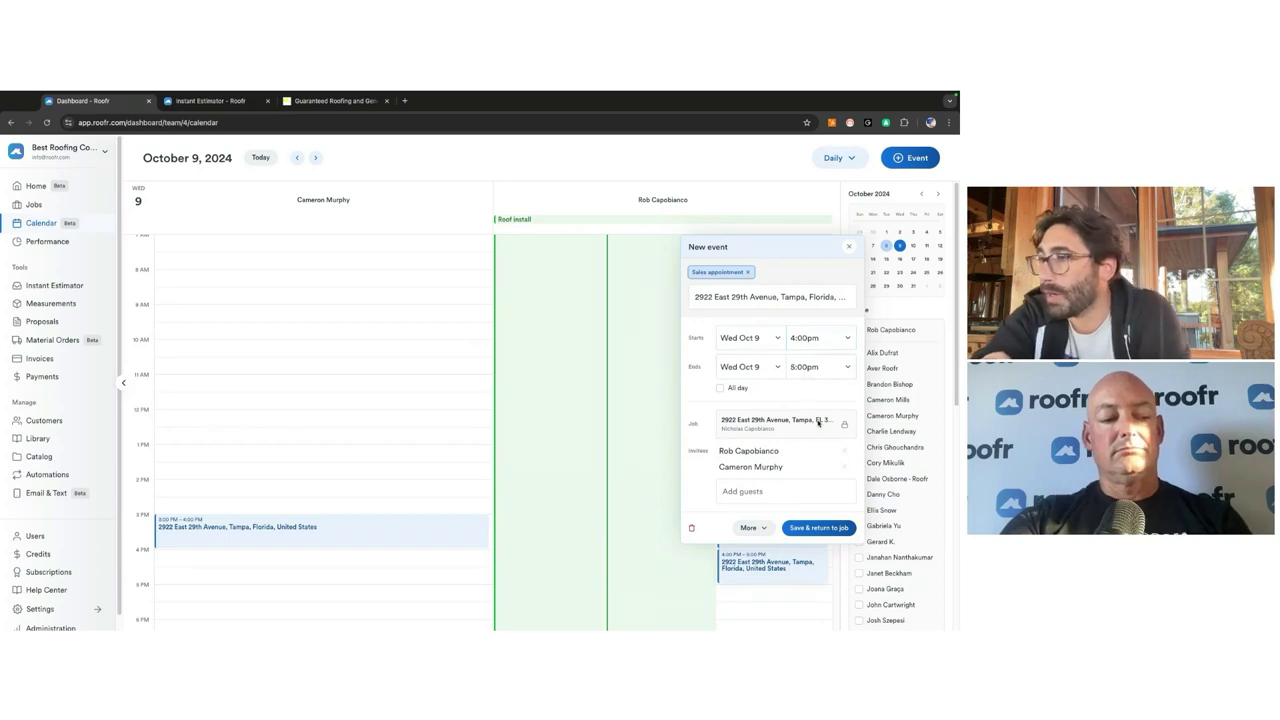
left_click(827, 533)
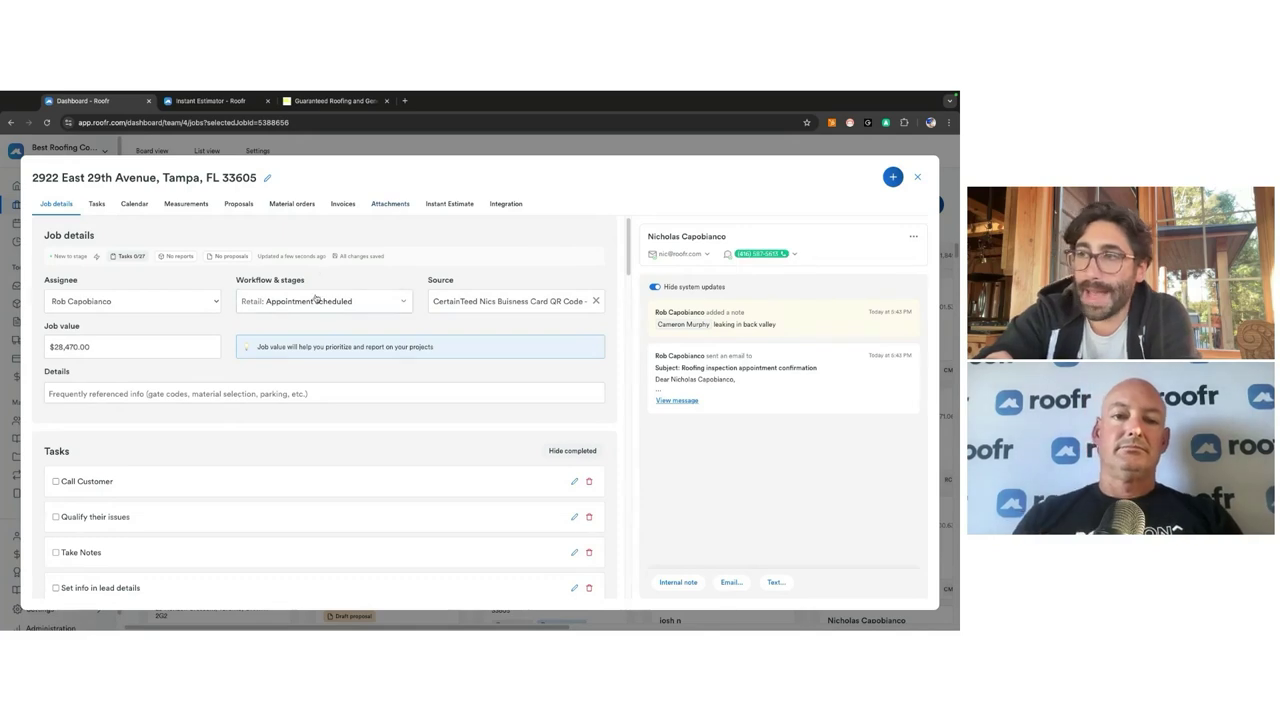
Step: Read the Oct 9 4:00pm inspection confirmation e-mail in the activity, then view Measurements
left_click(679, 402)
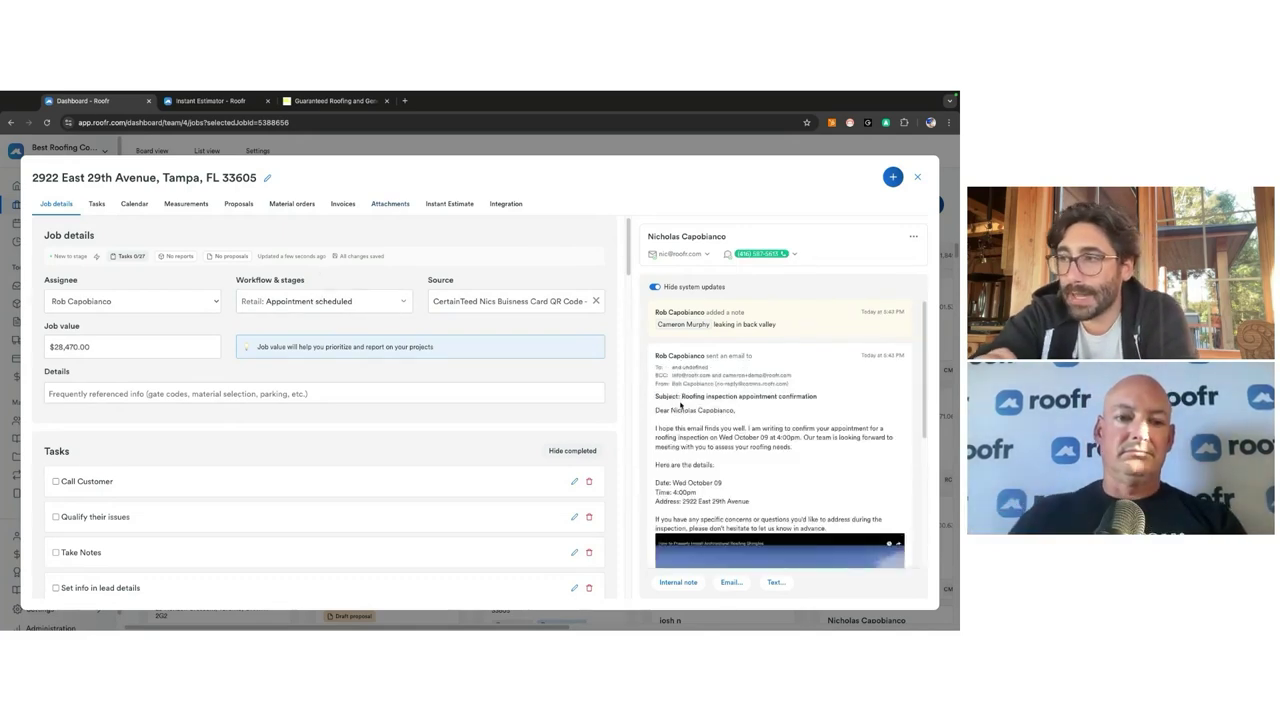
scroll(680, 420, "down", 3)
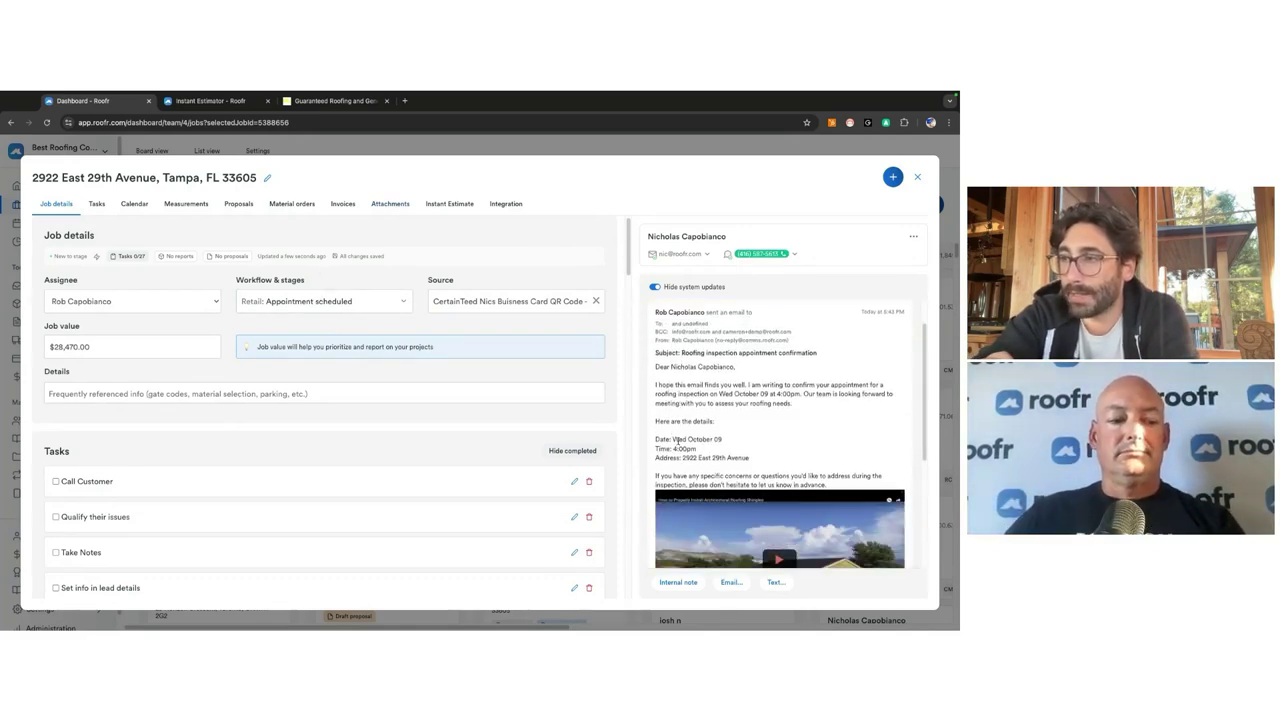
scroll(709, 460, "down", 3)
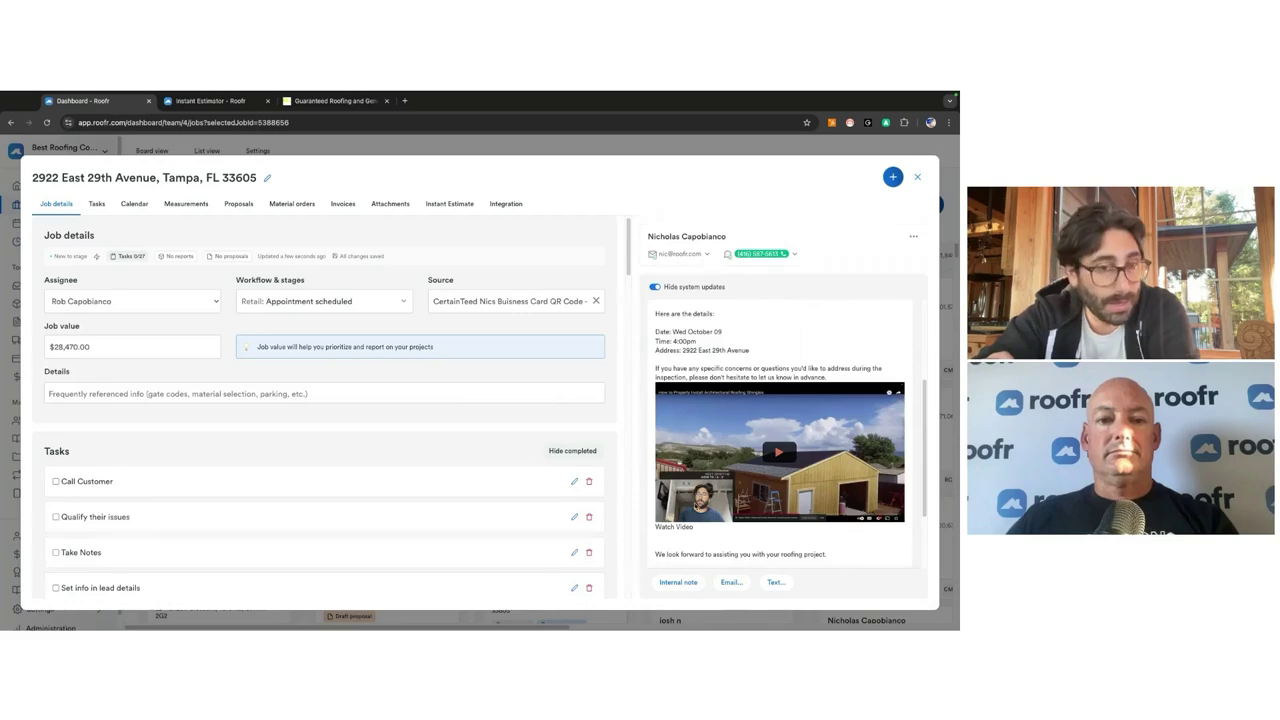
scroll(742, 445, "down", 2)
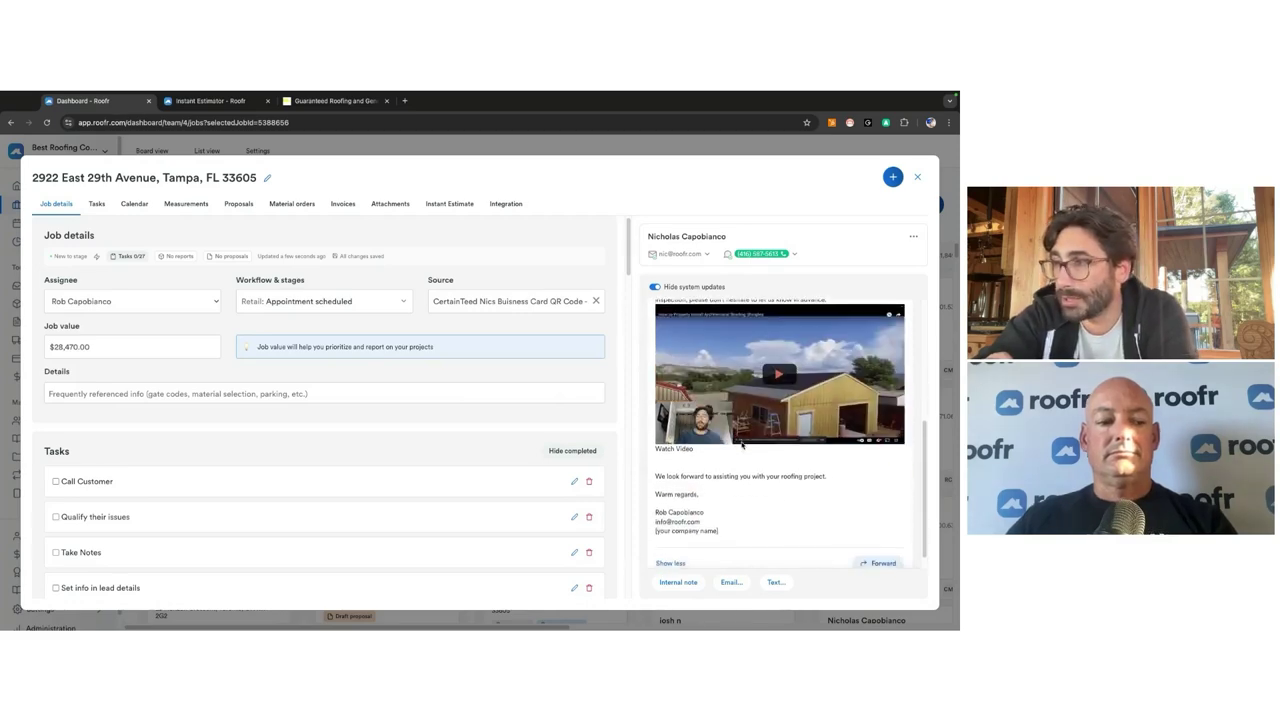
scroll(742, 445, "up", 6)
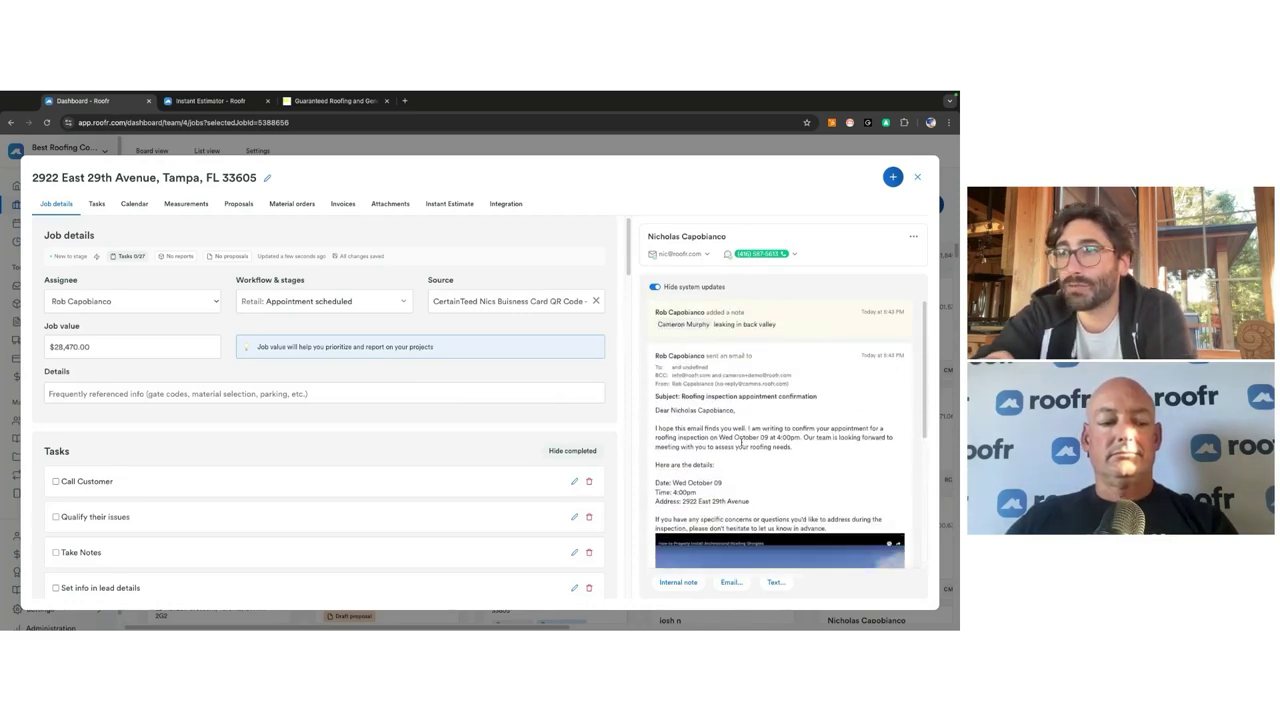
left_click(172, 206)
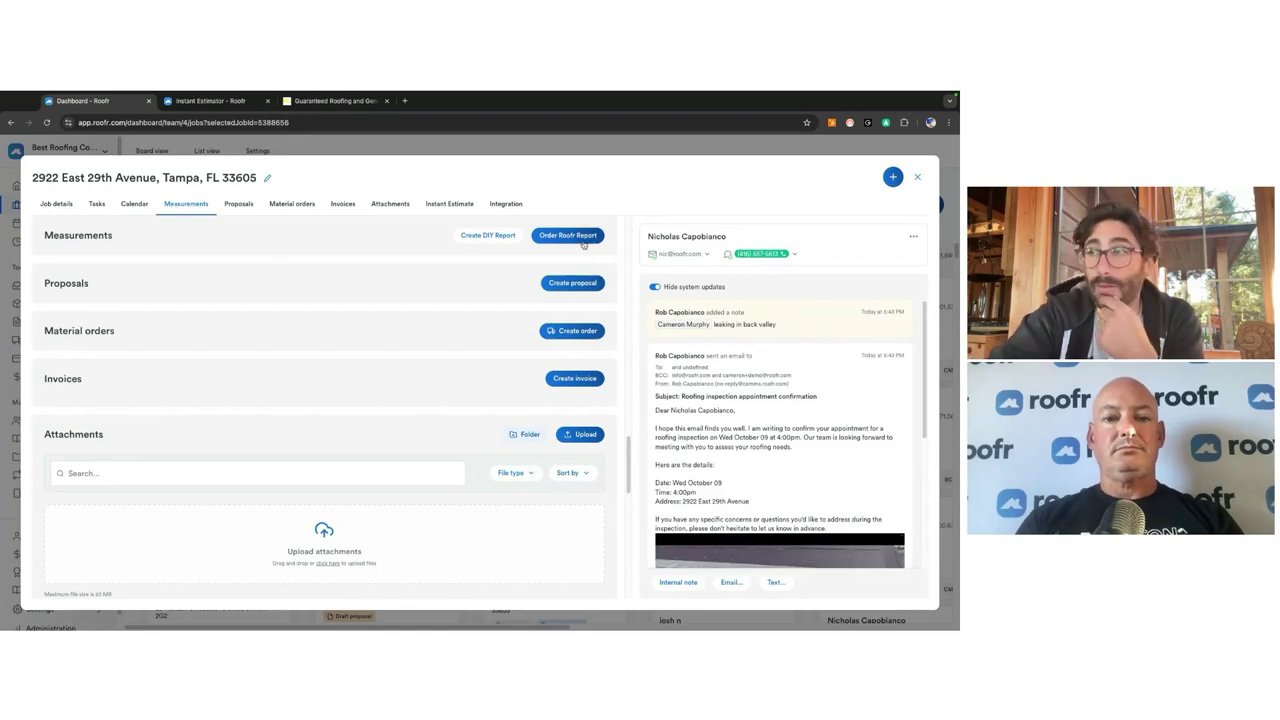
Step: Reopen the Tampa job, create a DIY measurement report, and select the first Nearmap image
left_click(917, 177)
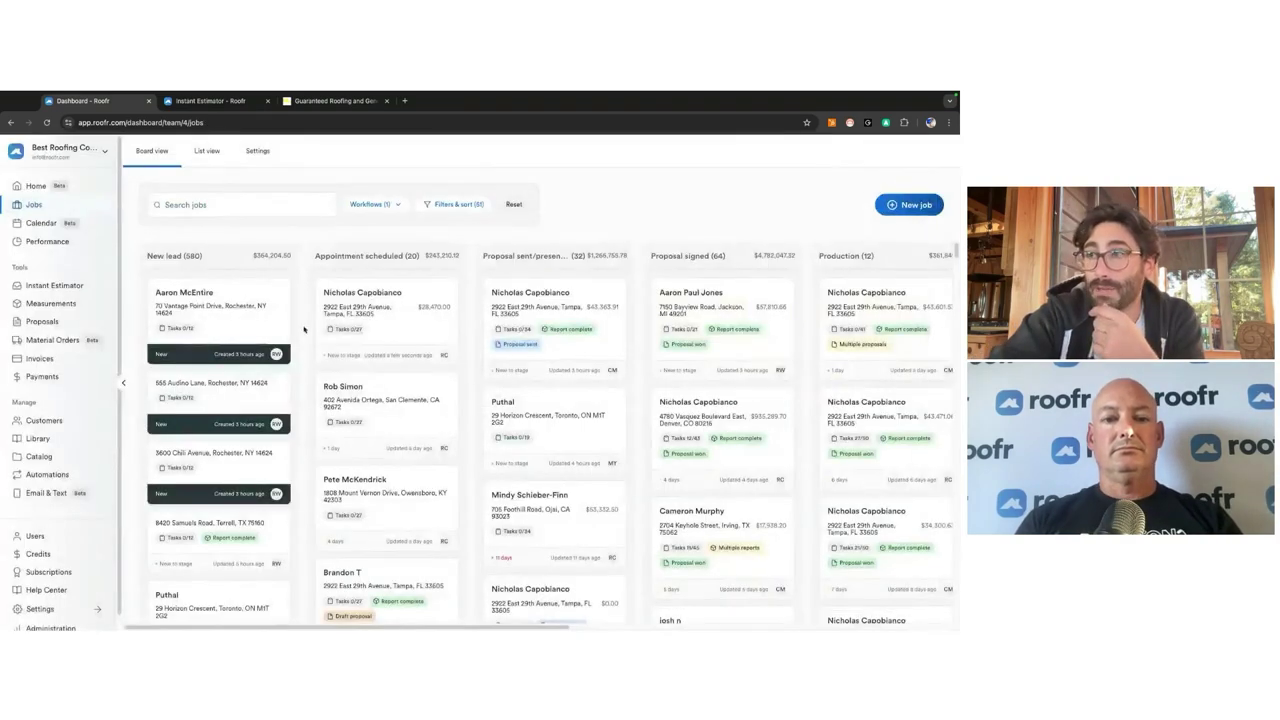
left_click(336, 331)
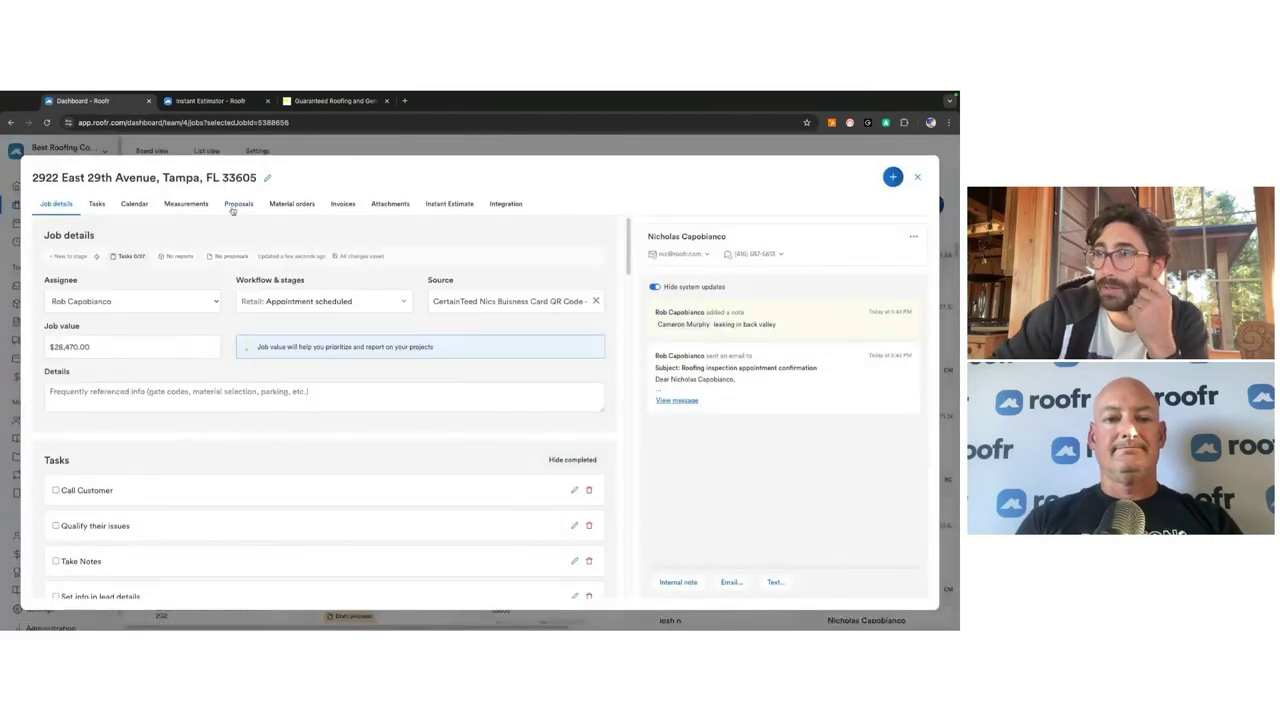
left_click(198, 209)
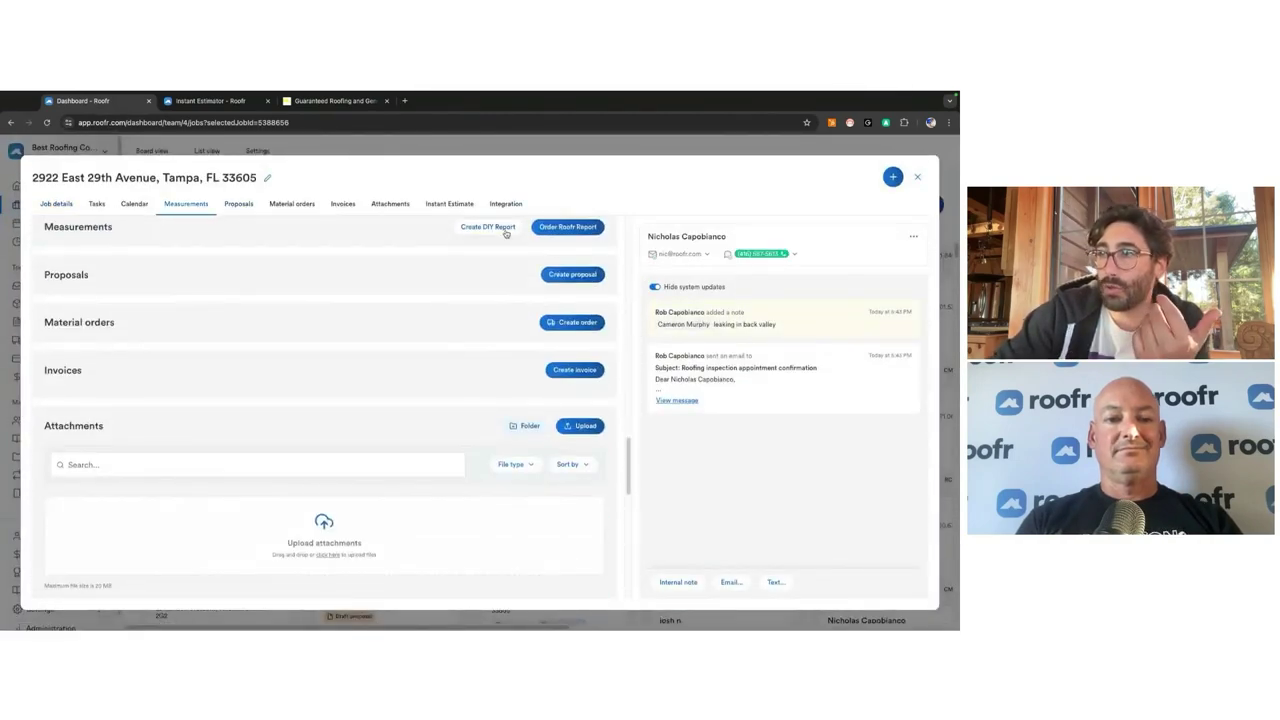
left_click(505, 230)
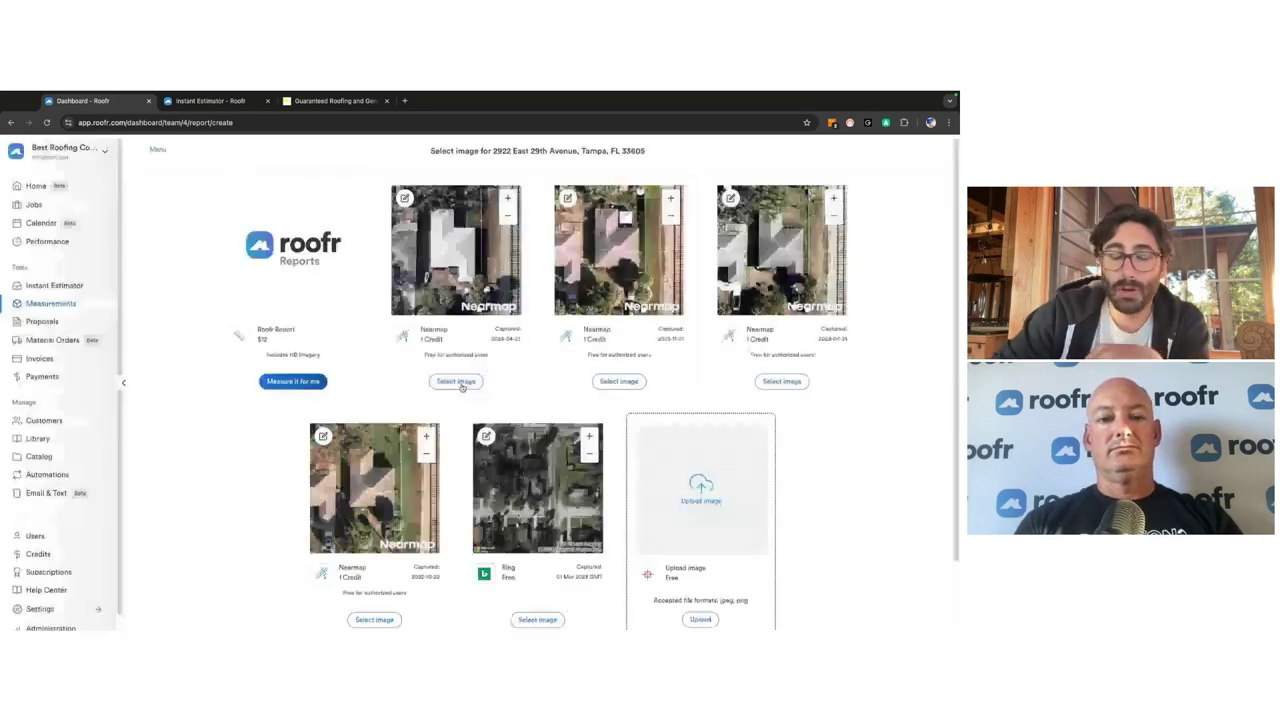
left_click(450, 381)
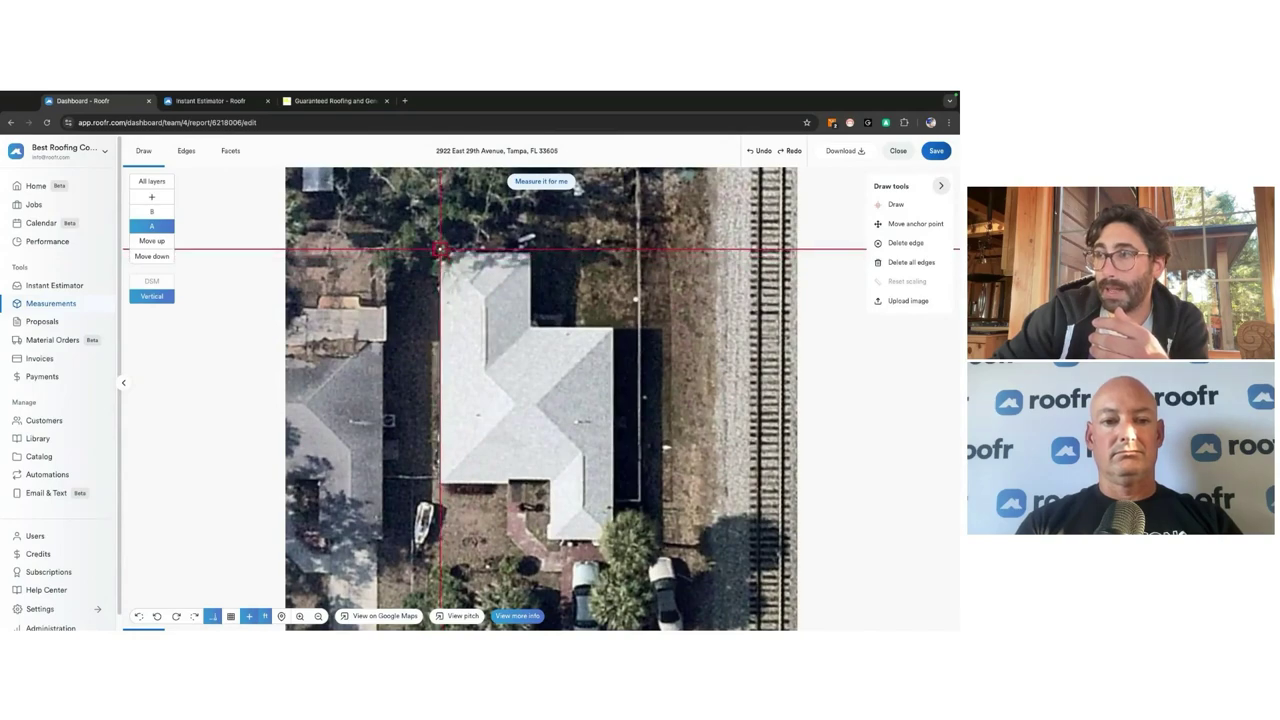
Step: Trace the roof perimeter corner by corner and close the outline at its starting point
left_click(530, 249)
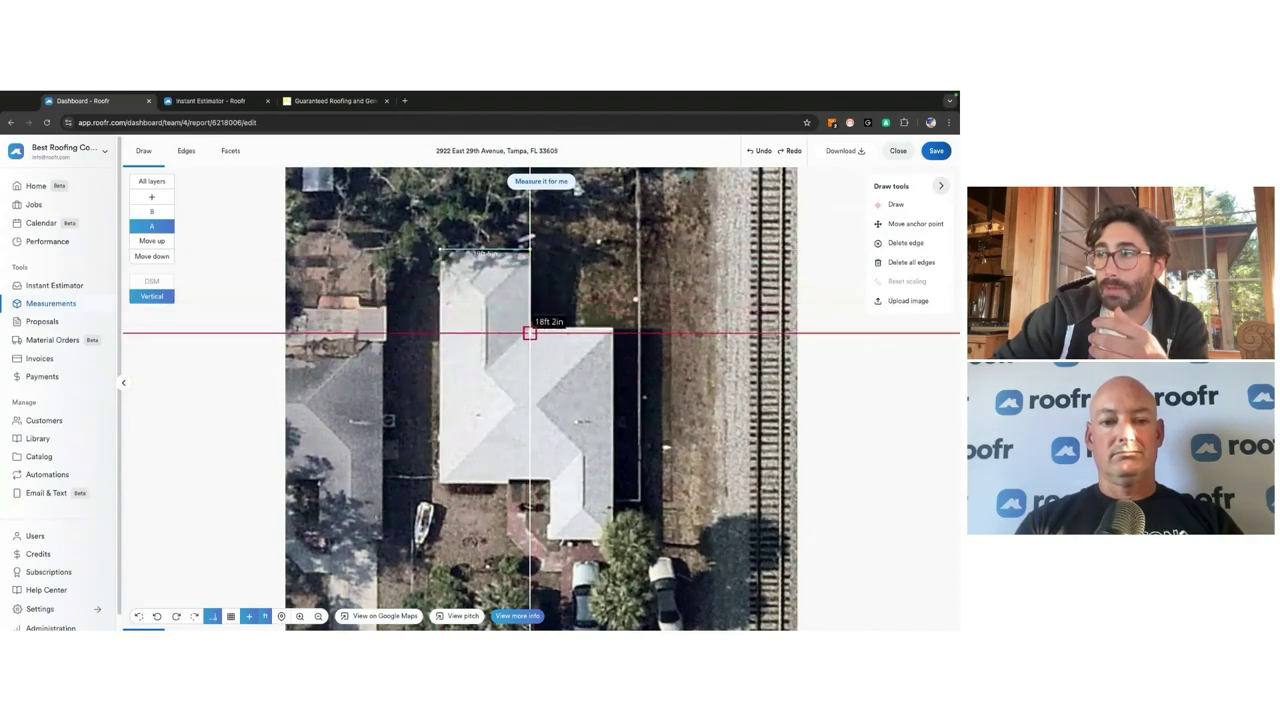
left_click(530, 325)
left_click(613, 325)
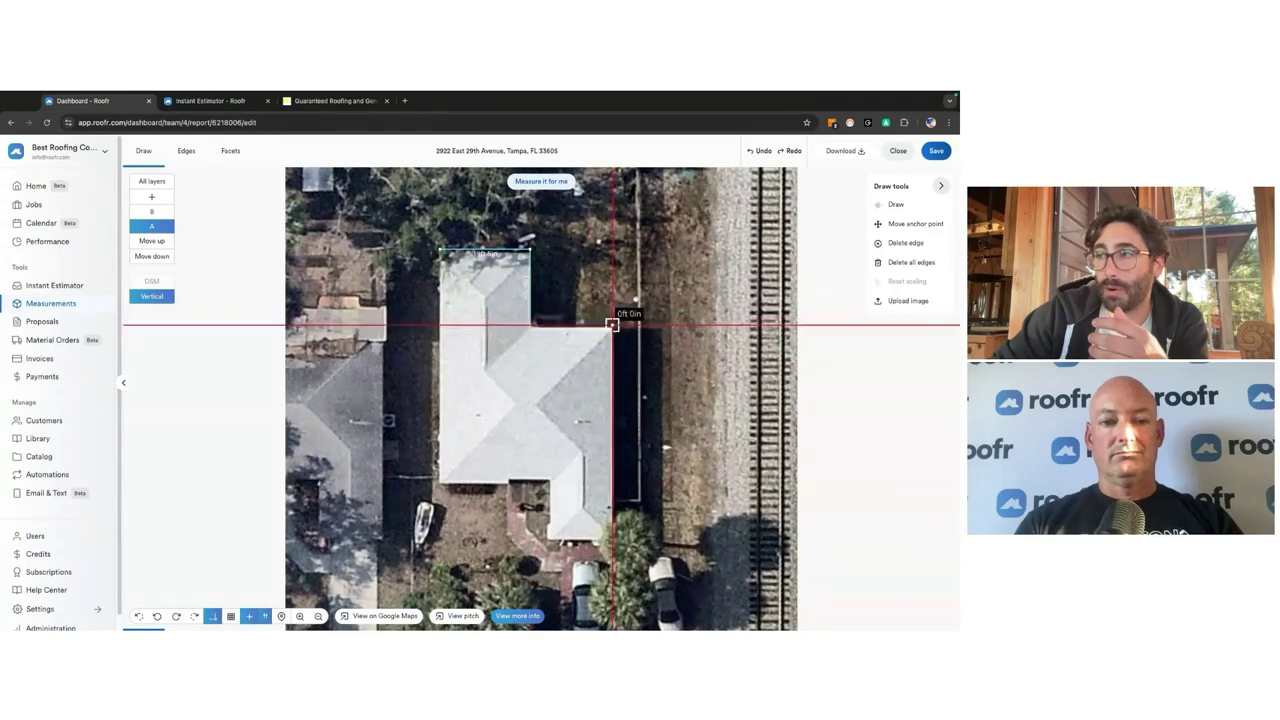
left_click(613, 540)
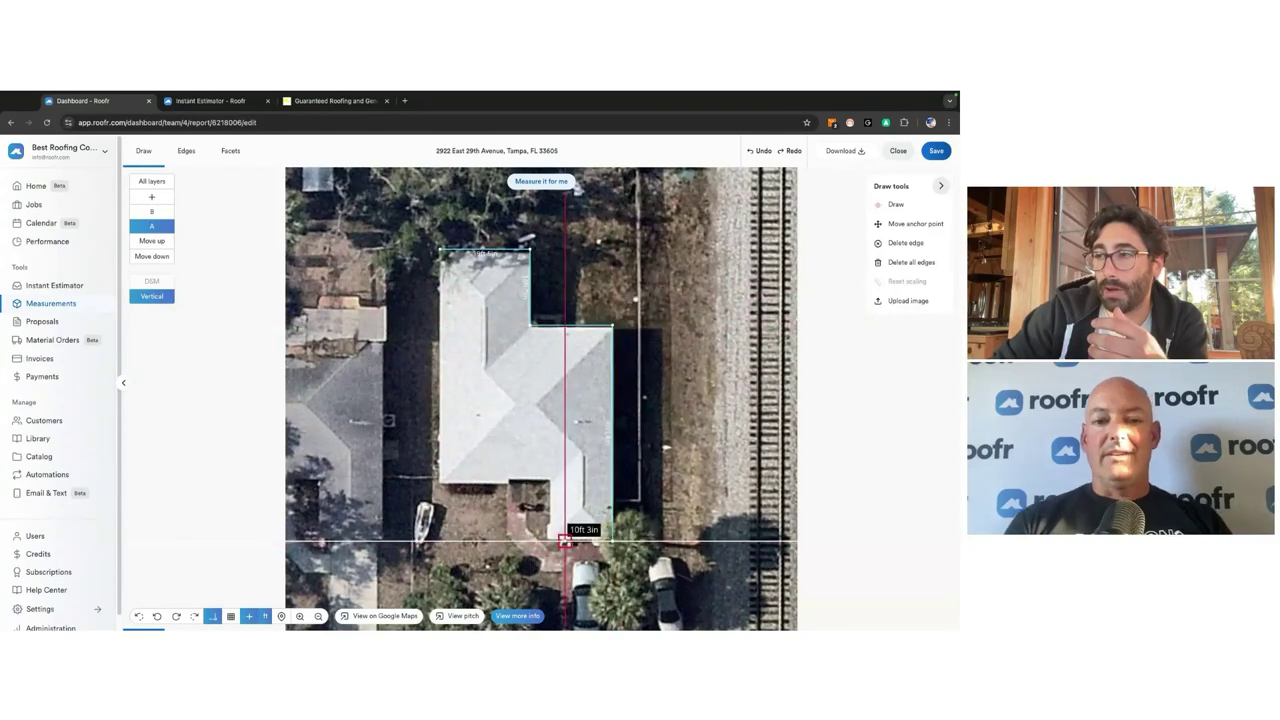
left_click(549, 540)
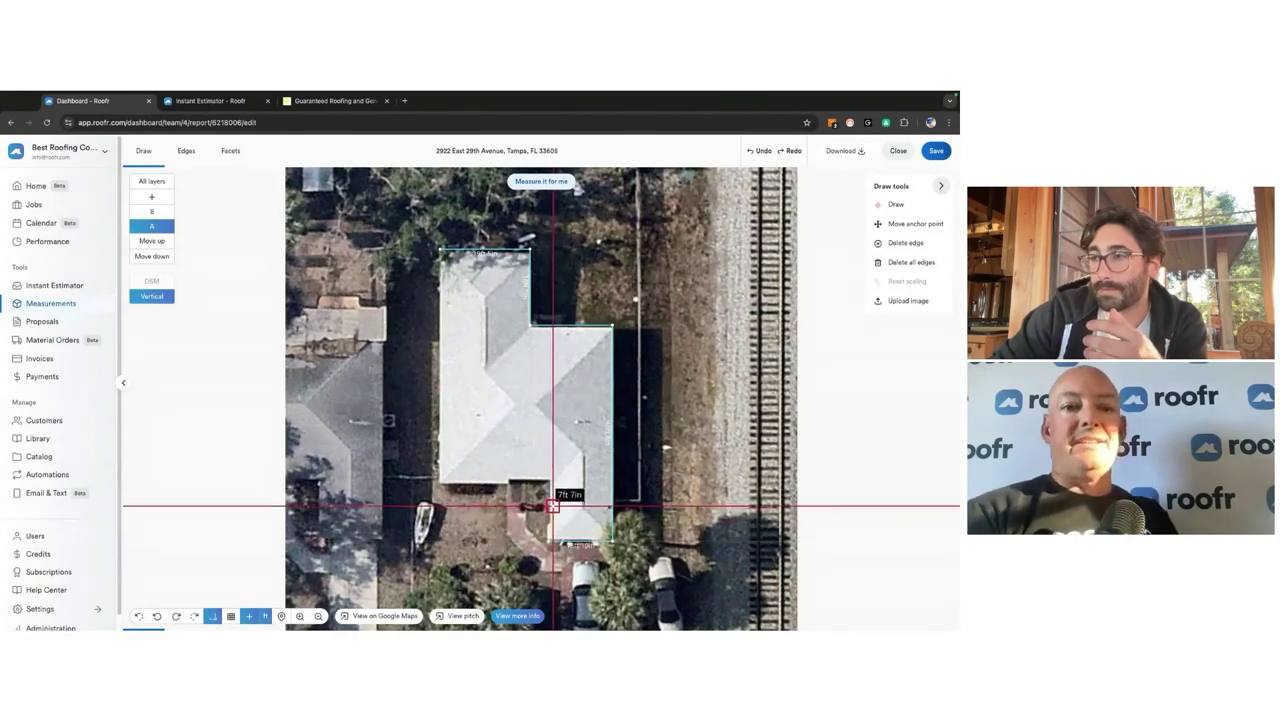
left_click(549, 485)
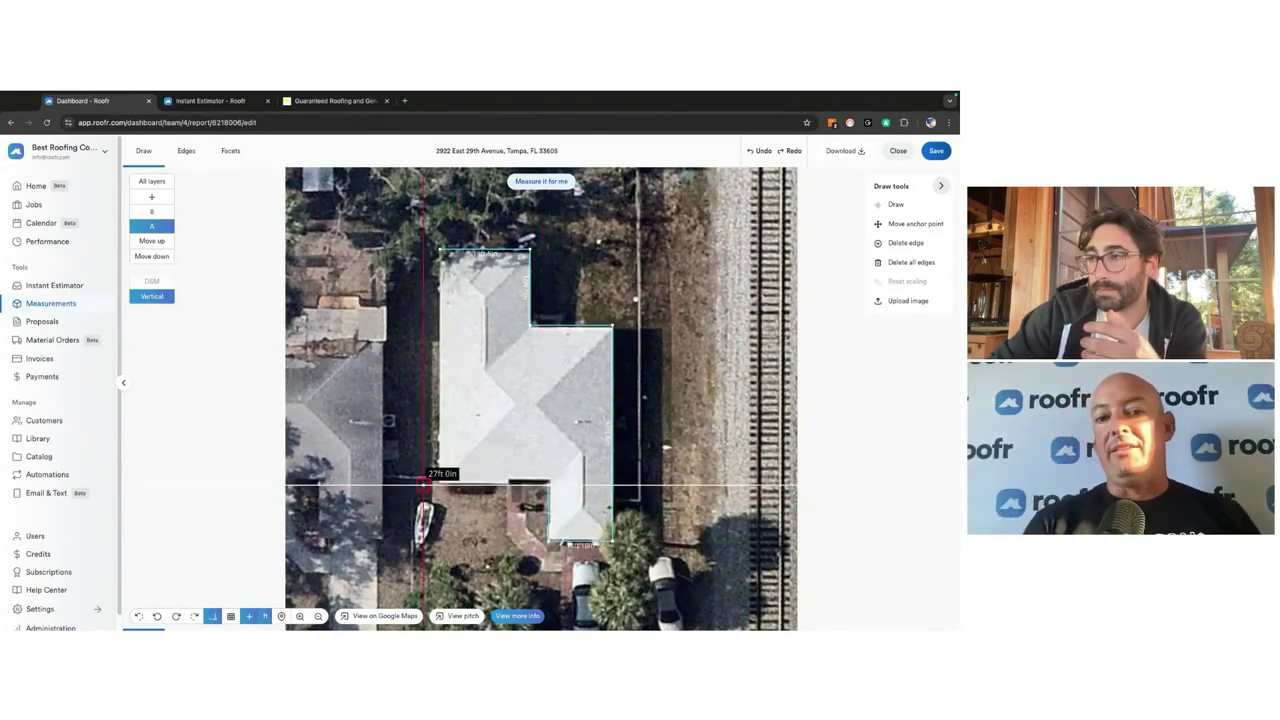
left_click(440, 487)
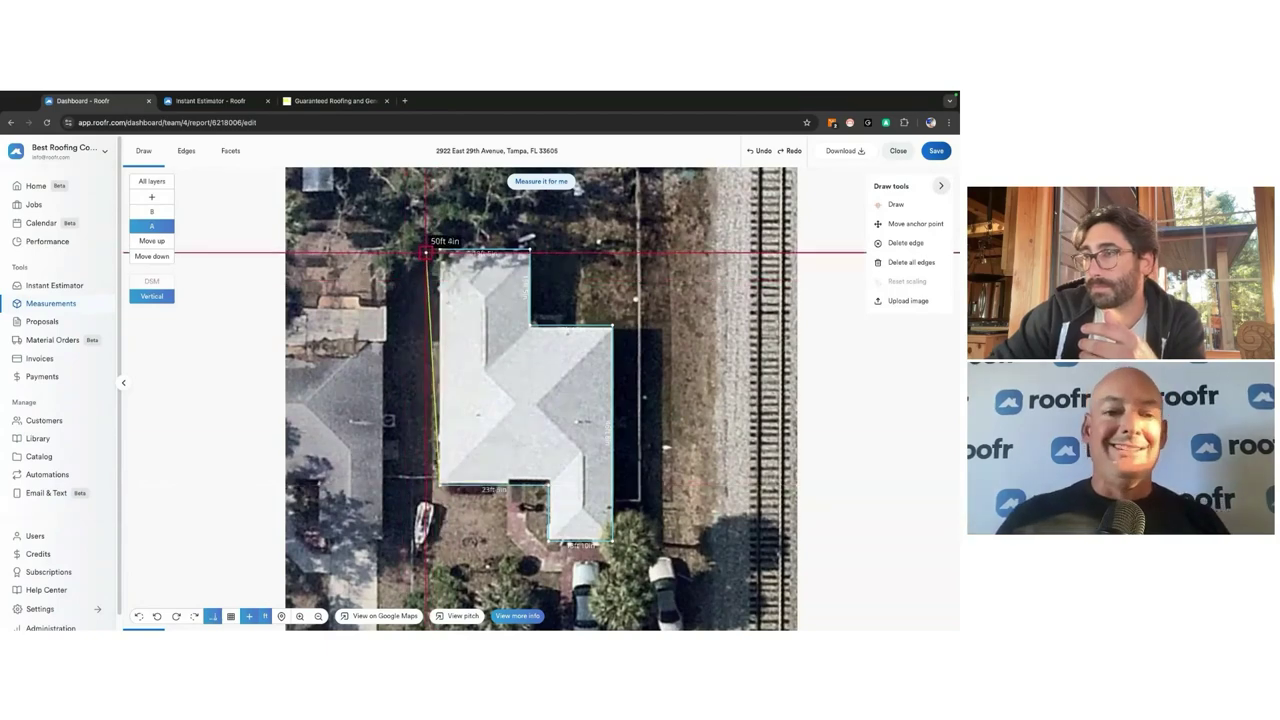
left_click(440, 249)
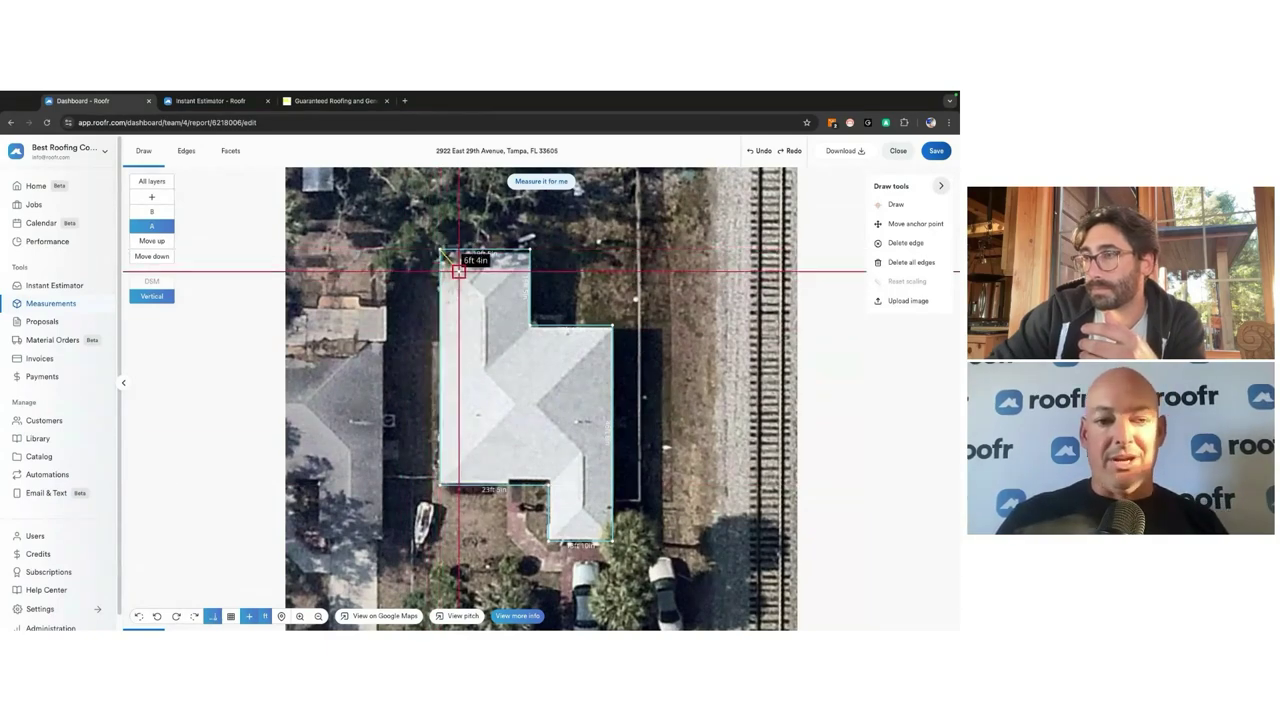
Step: Draw the internal hip lines down through the lower wing to its bottom corner
left_click(486, 372)
left_click(514, 397)
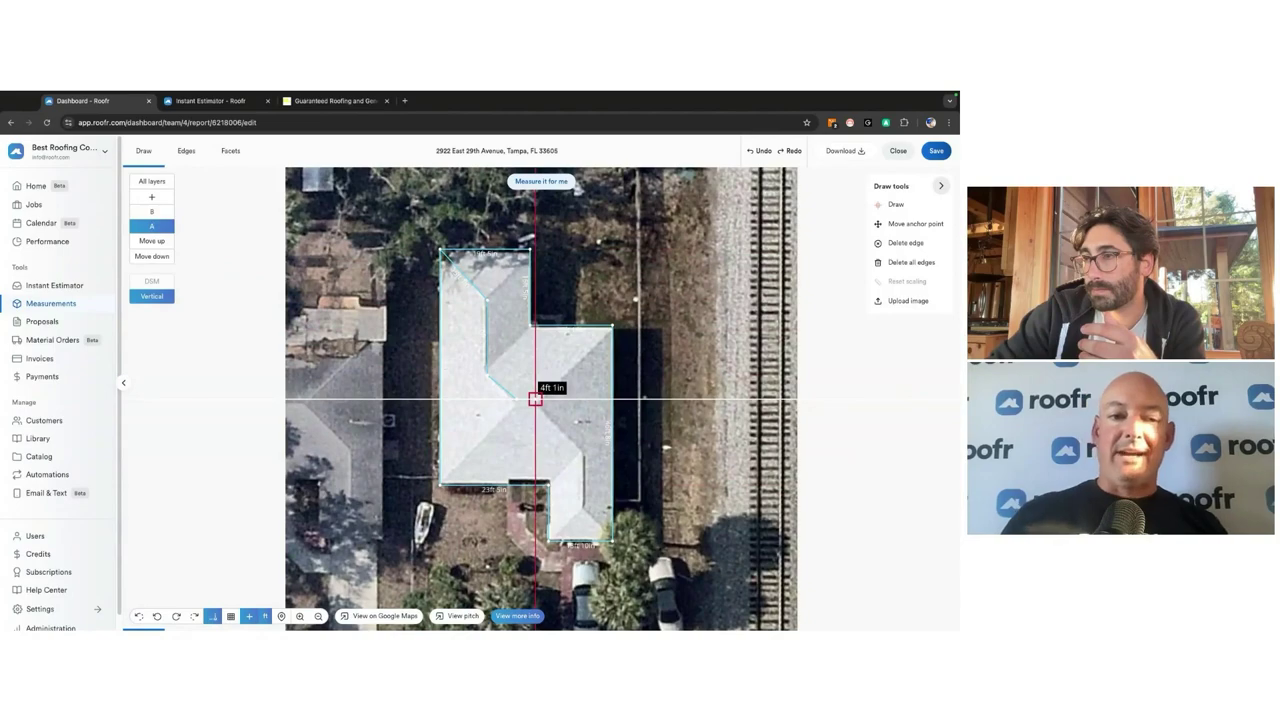
left_click(585, 452)
left_click(583, 506)
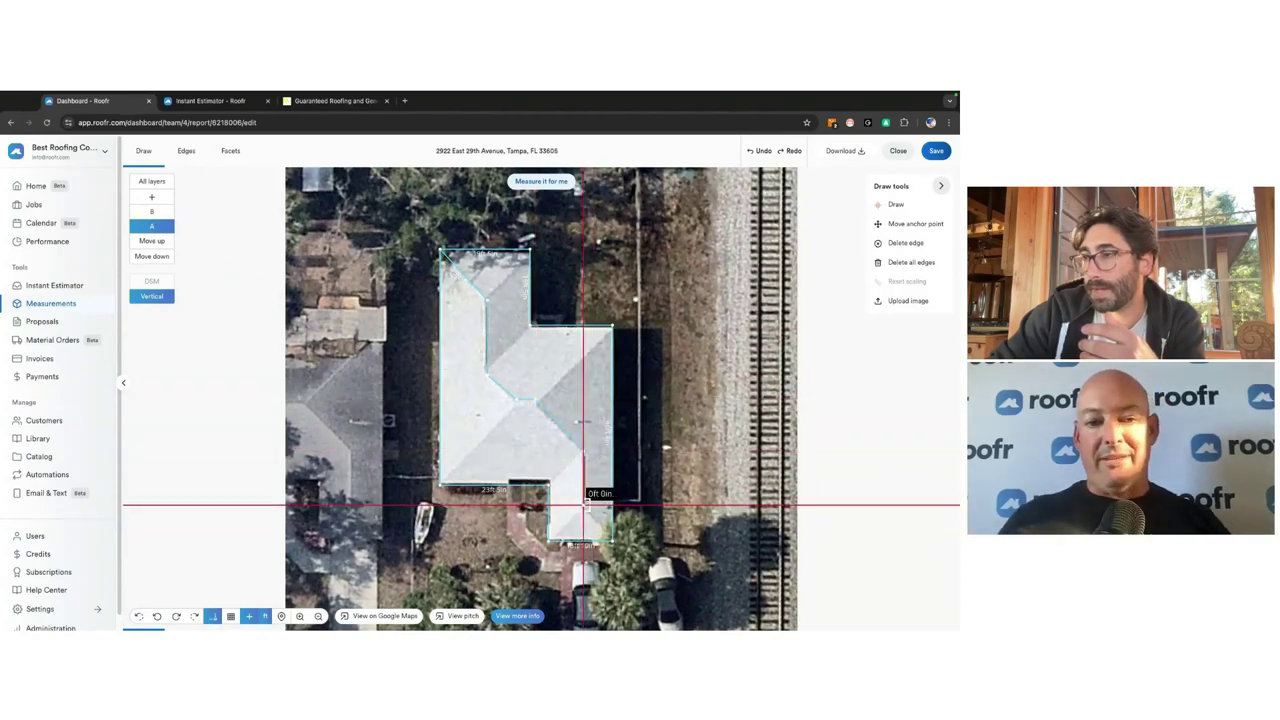
left_click(549, 541)
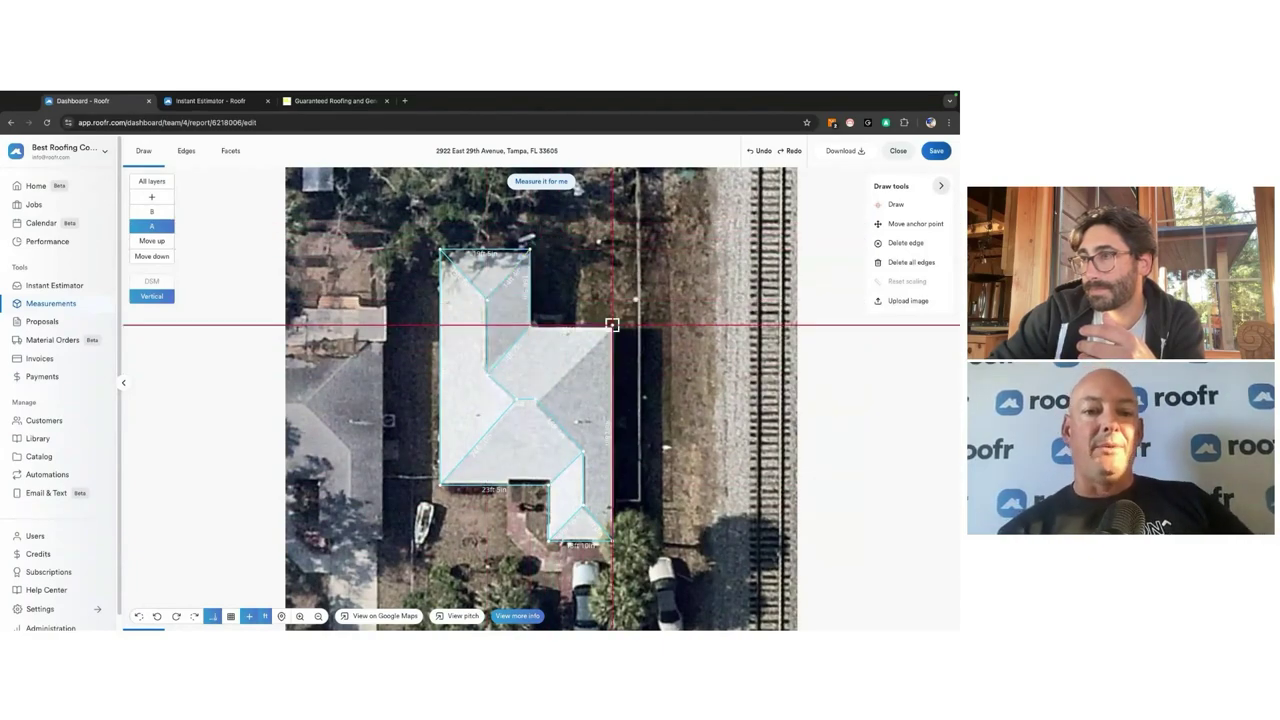
left_click(186, 150)
Step: Mark the inner diagonal as a valley, three diagonals as hips, and the centre line as a ridge
left_click(892, 205)
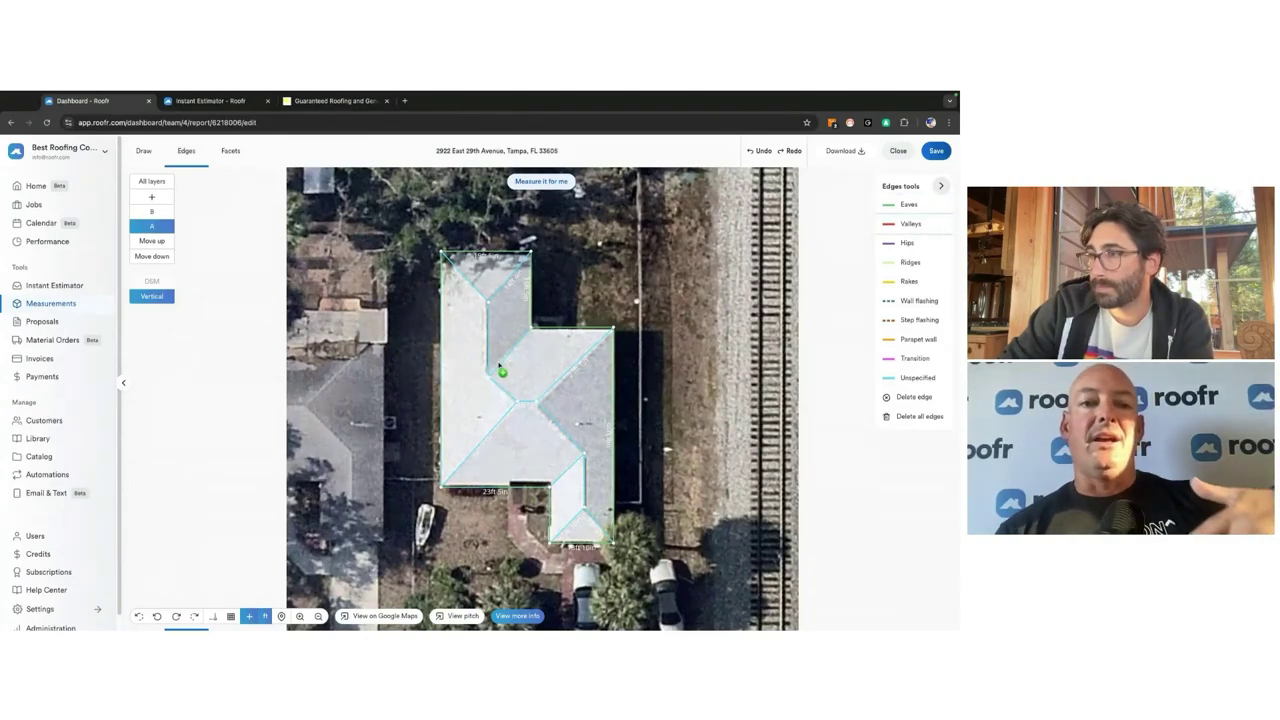
left_click(566, 477)
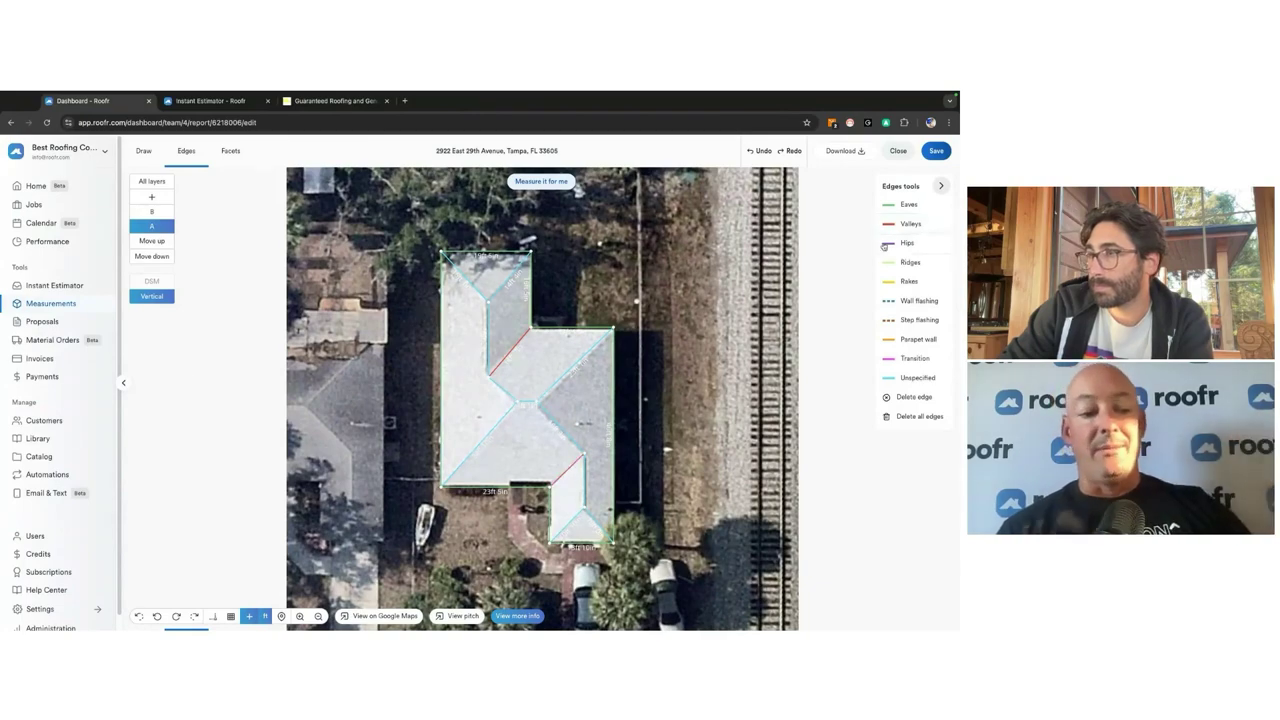
left_click(478, 298)
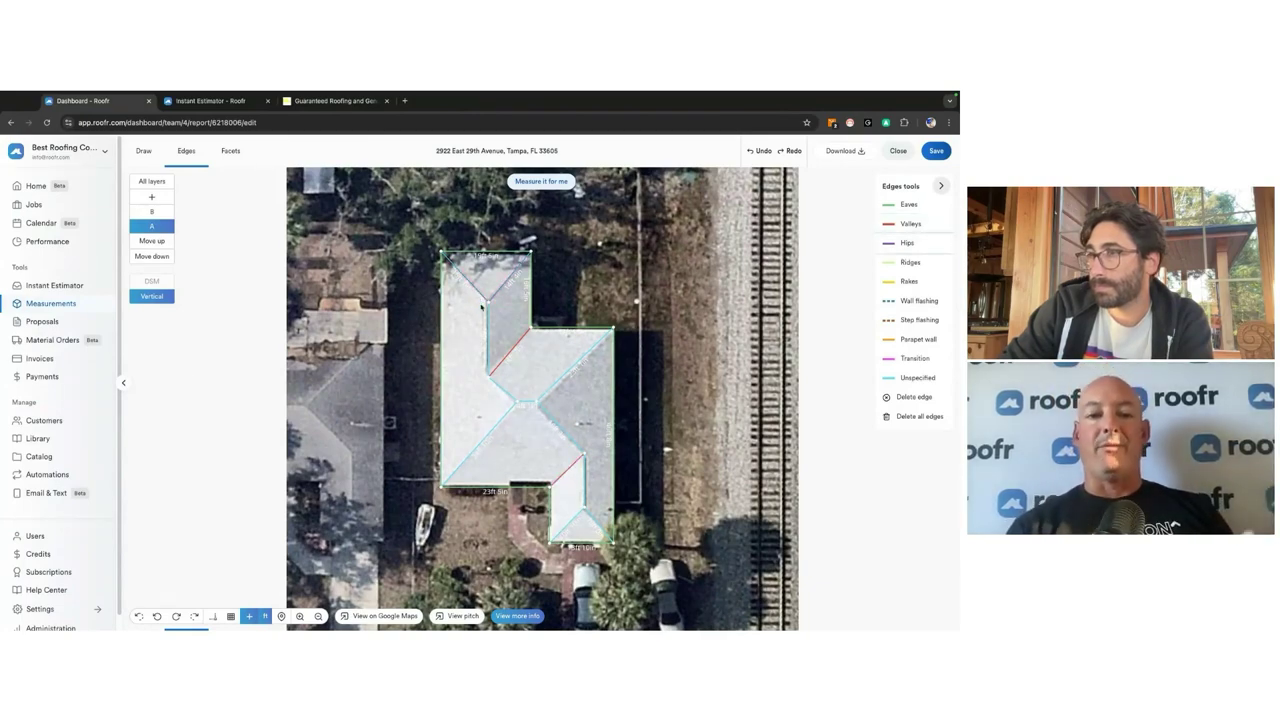
left_click(519, 407)
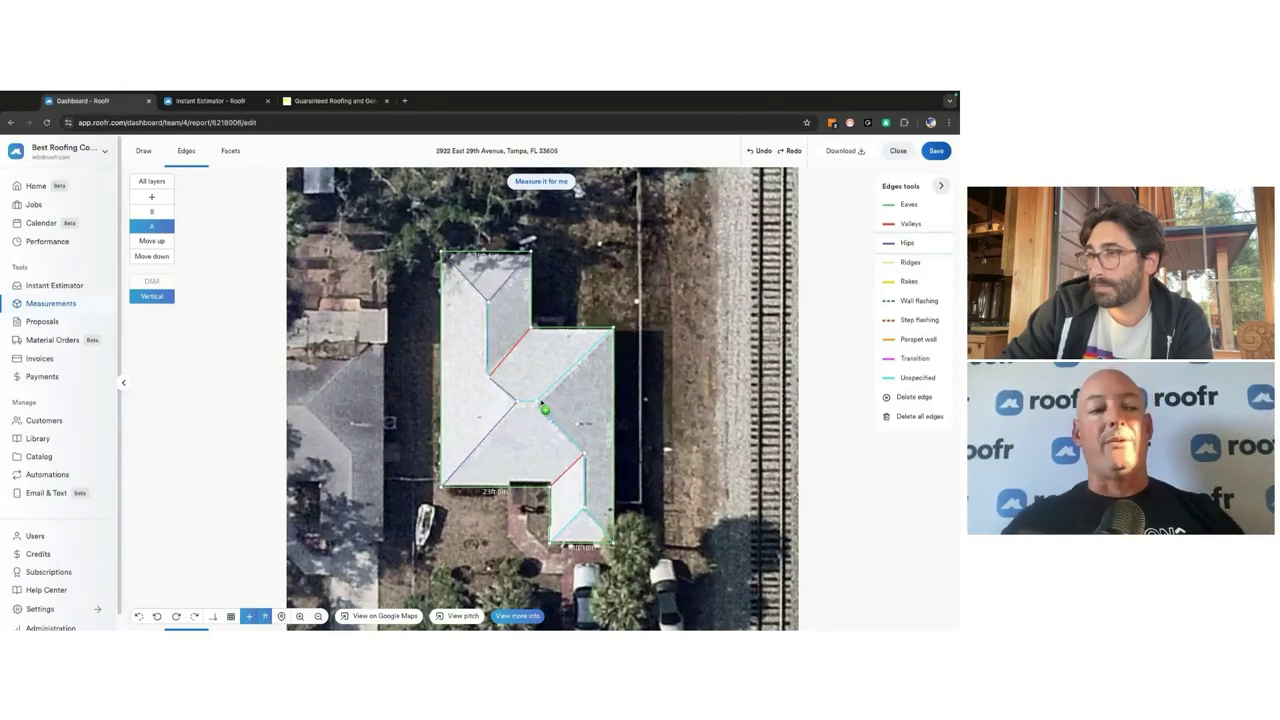
left_click(552, 417)
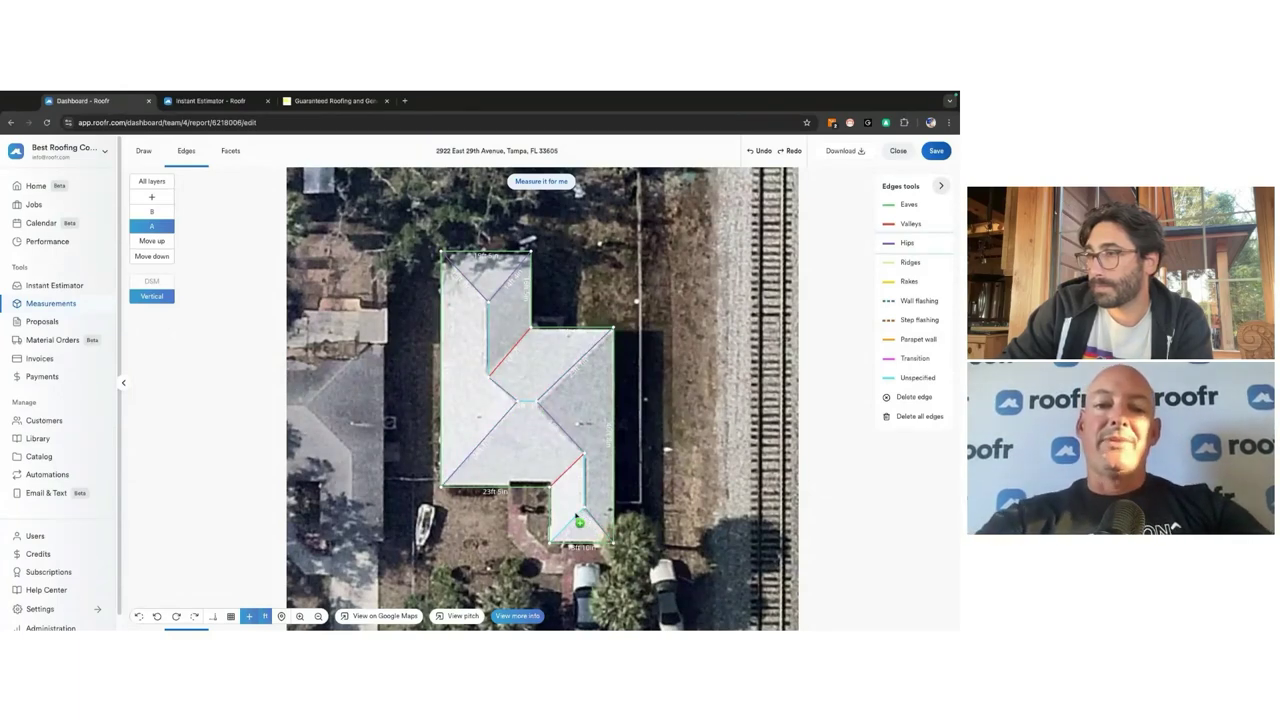
left_click(890, 264)
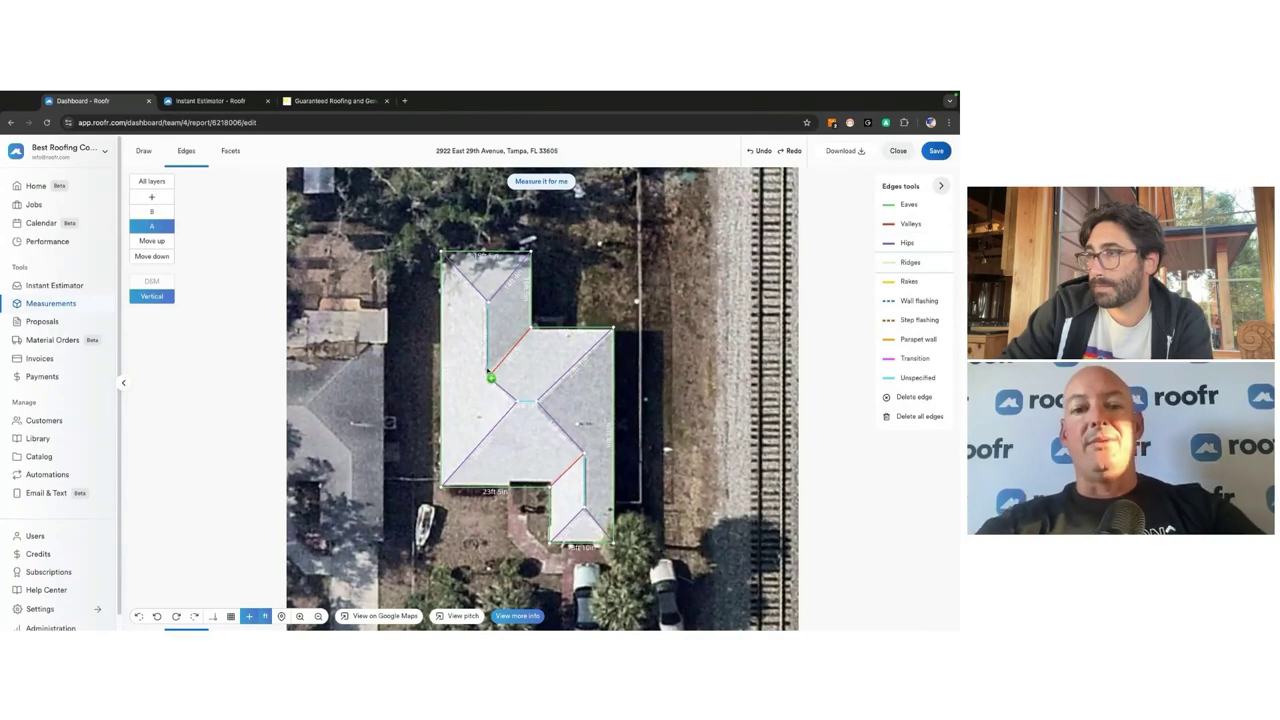
left_click(489, 368)
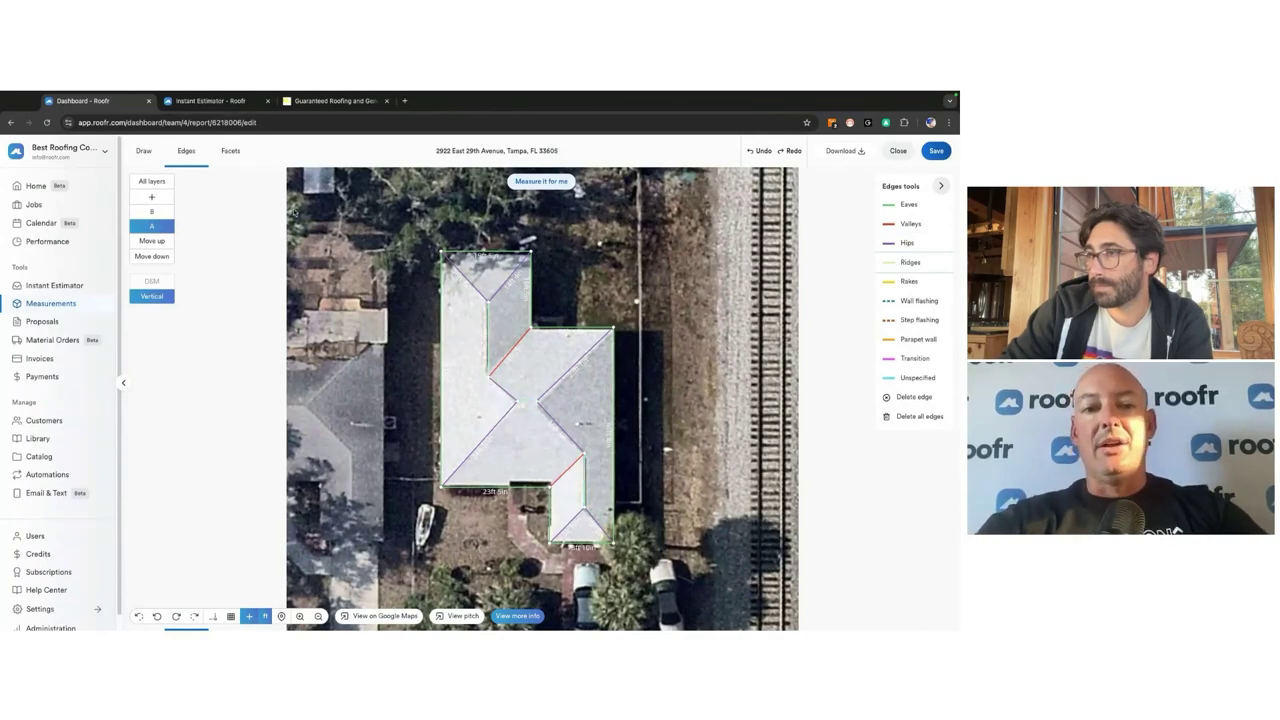
Step: Give every roof facet a 4/12 pitch and return to the Jobs board
left_click(230, 153)
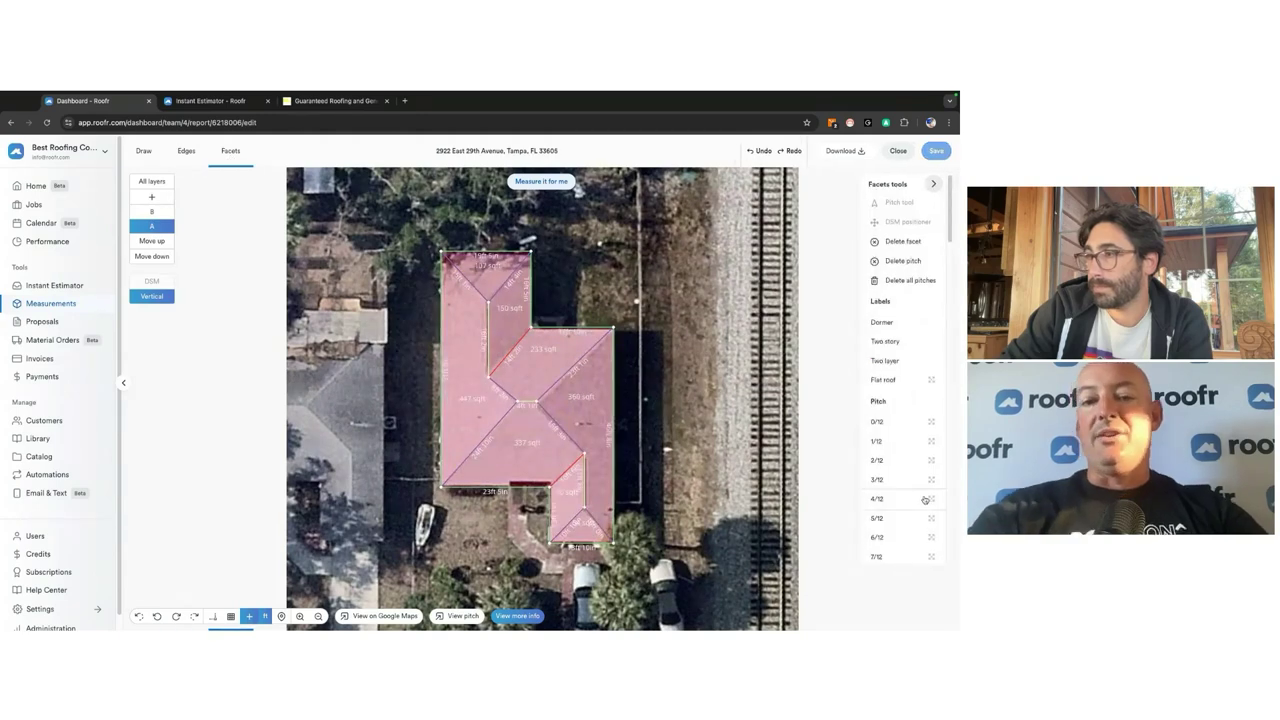
left_click(925, 499)
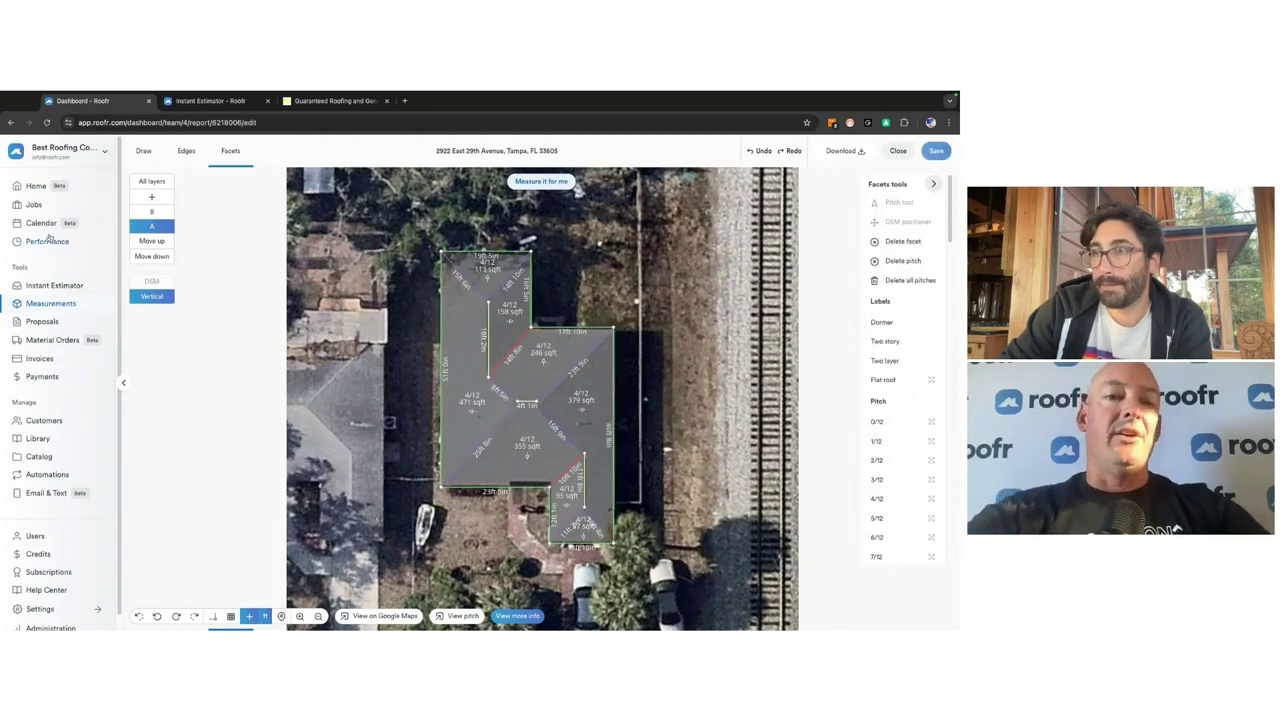
left_click(34, 204)
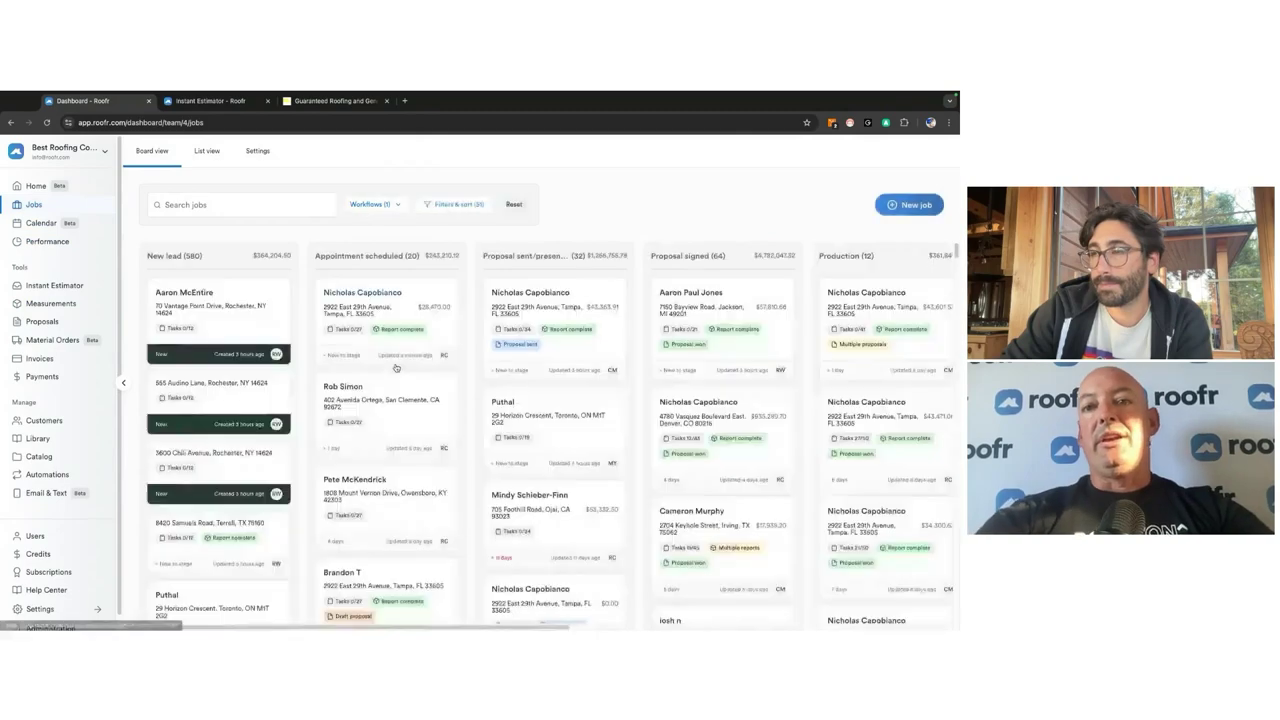
left_click(396, 368)
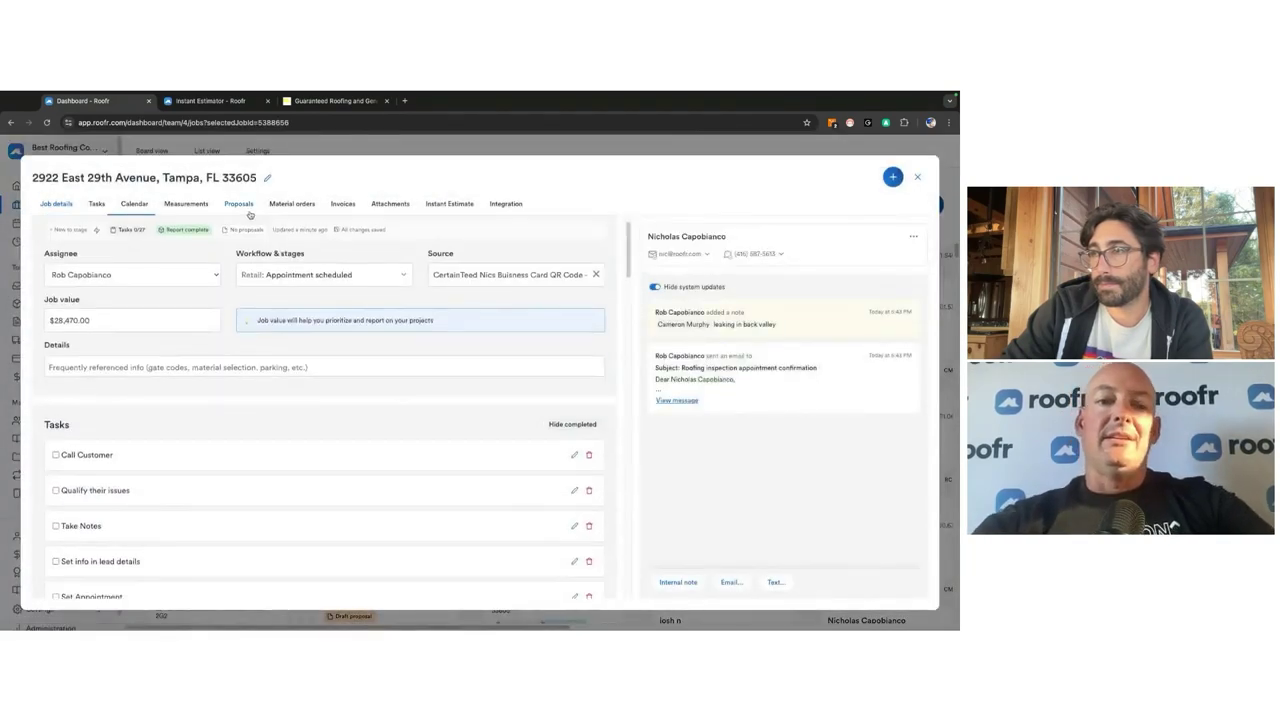
left_click(248, 209)
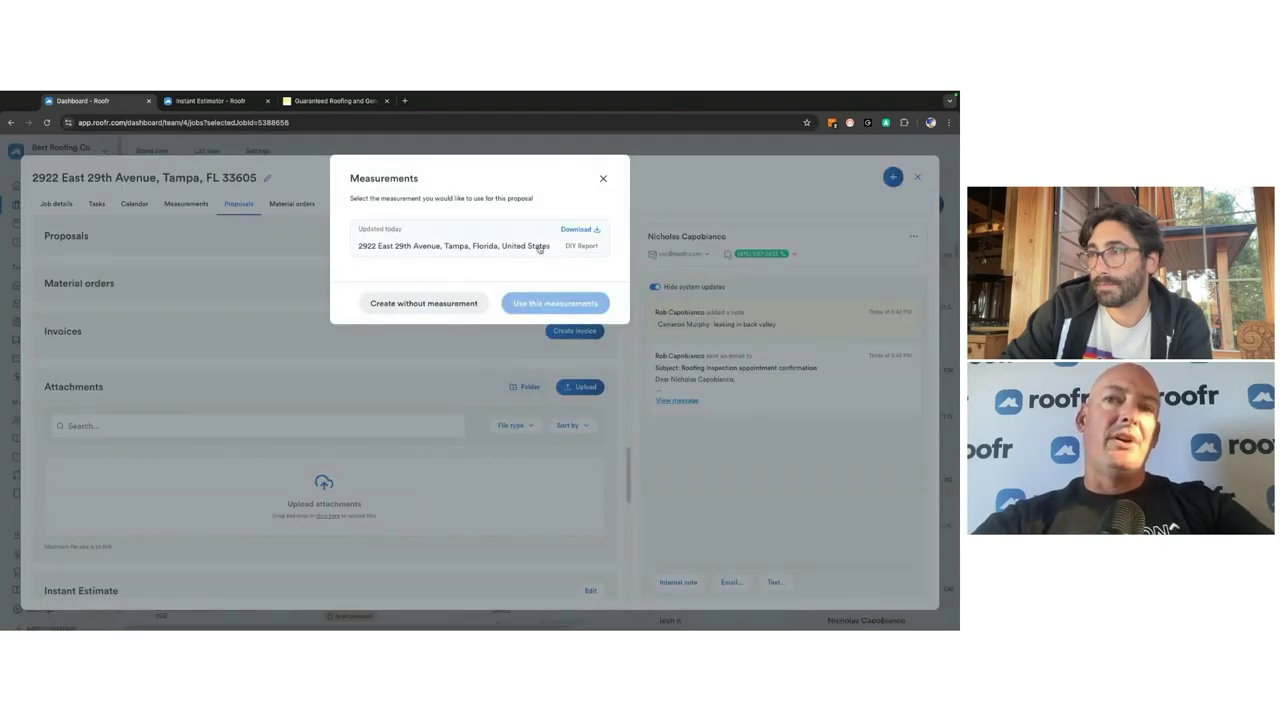
left_click(539, 249)
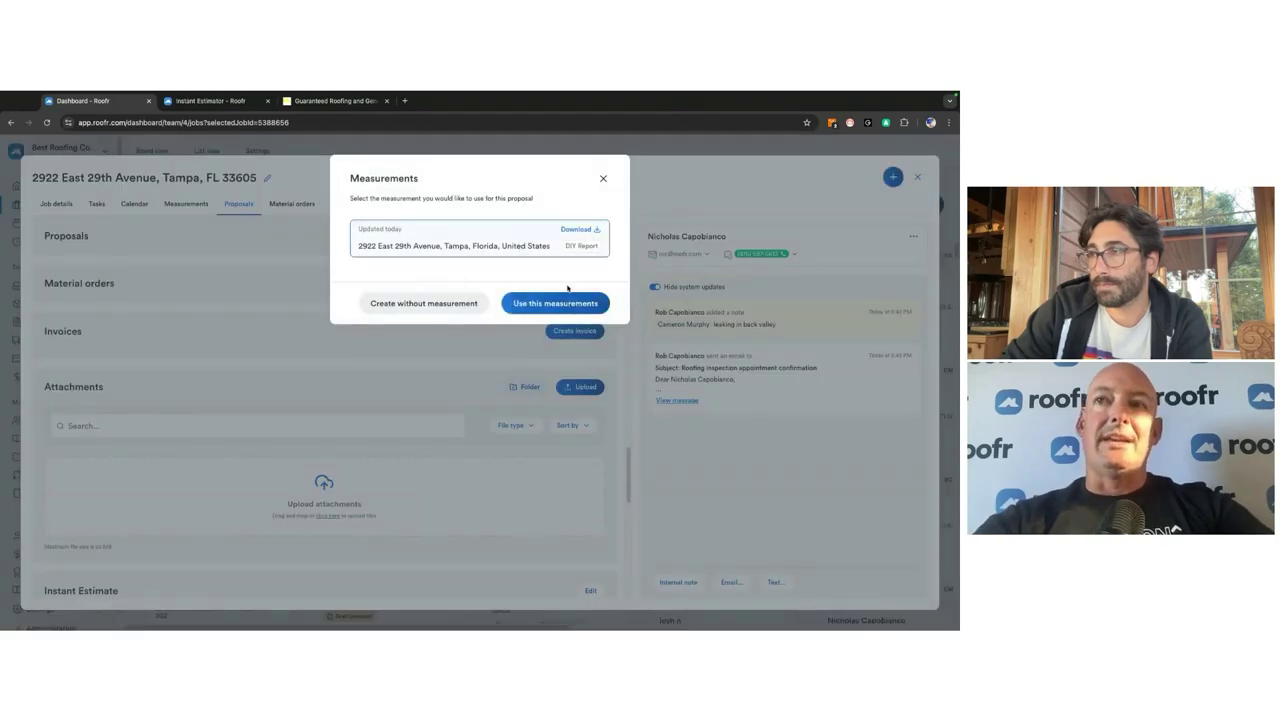
left_click(575, 312)
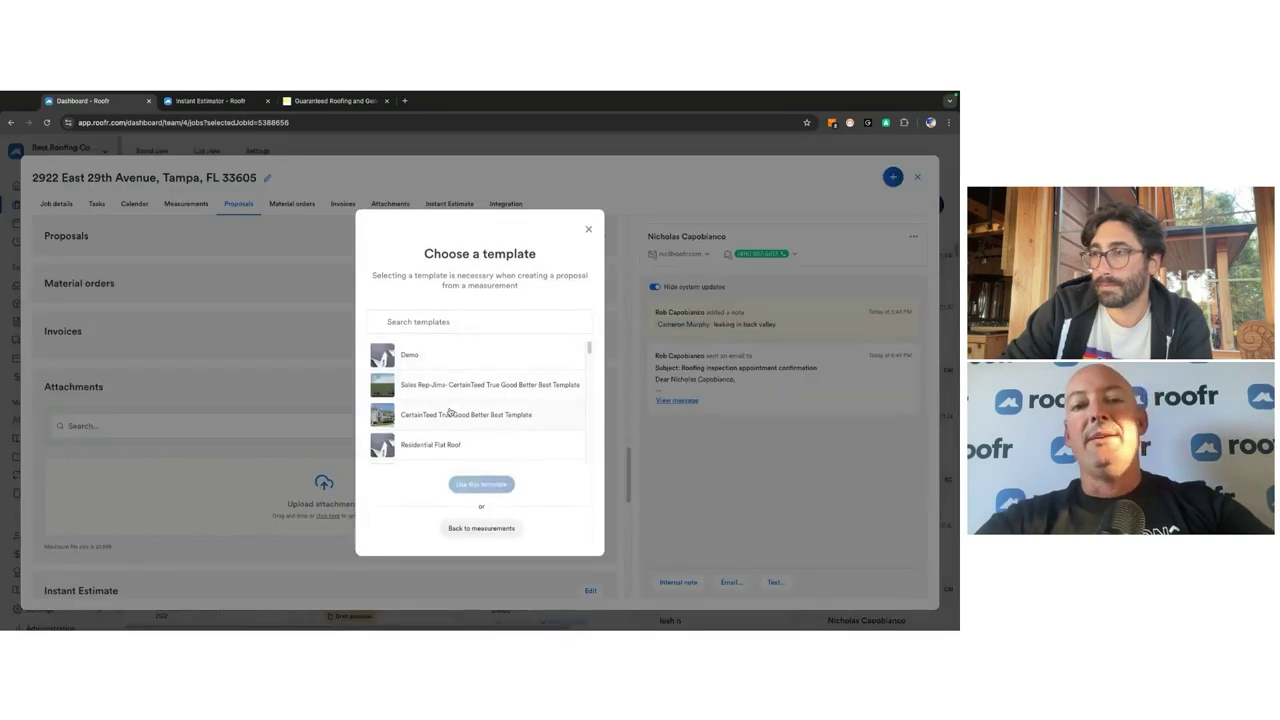
left_click(450, 413)
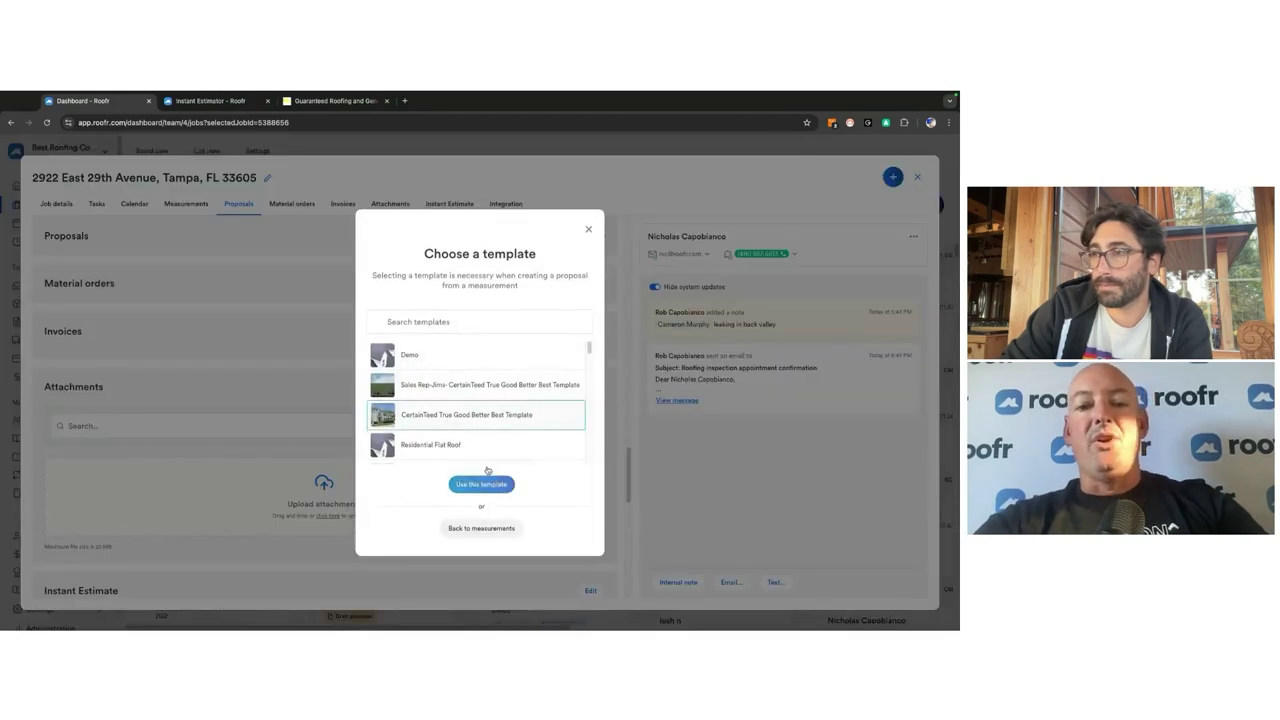
left_click(482, 484)
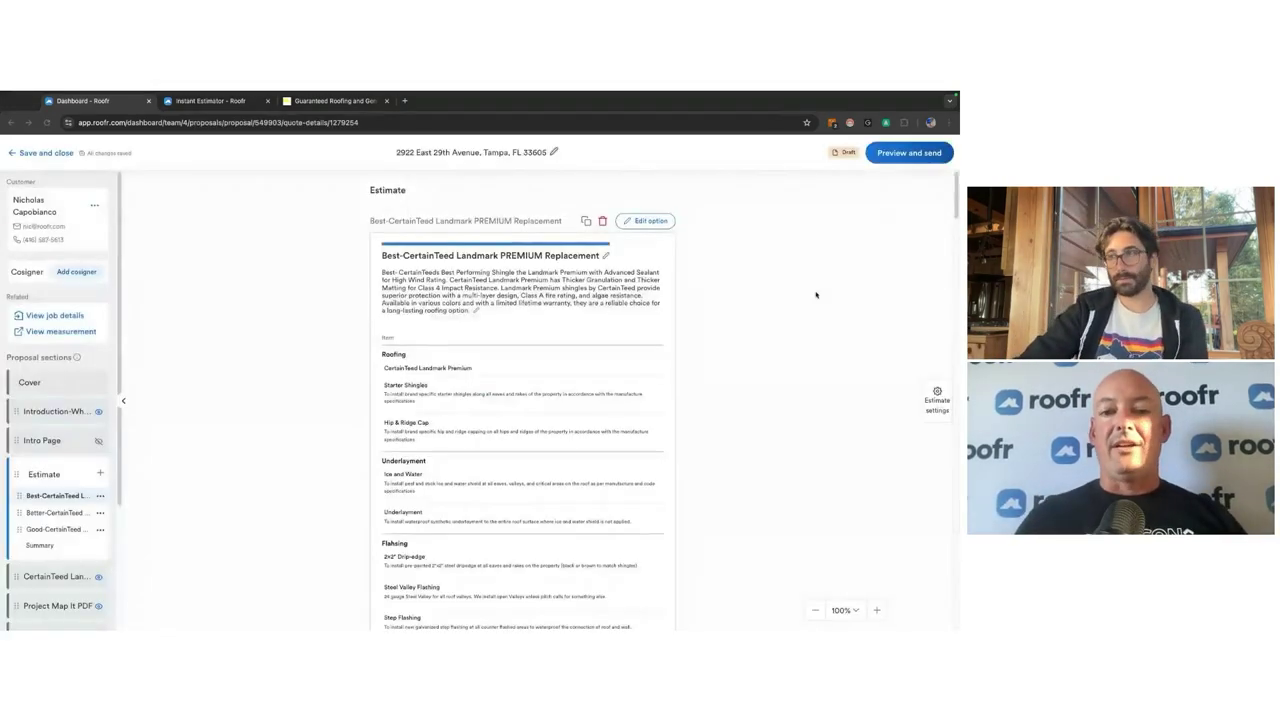
Step: Edit the Best-CertainTeed Landmark PREMIUM Replacement option and scroll down to its upgrade items
scroll(520, 331, "down", 10)
scroll(520, 339, "up", 10)
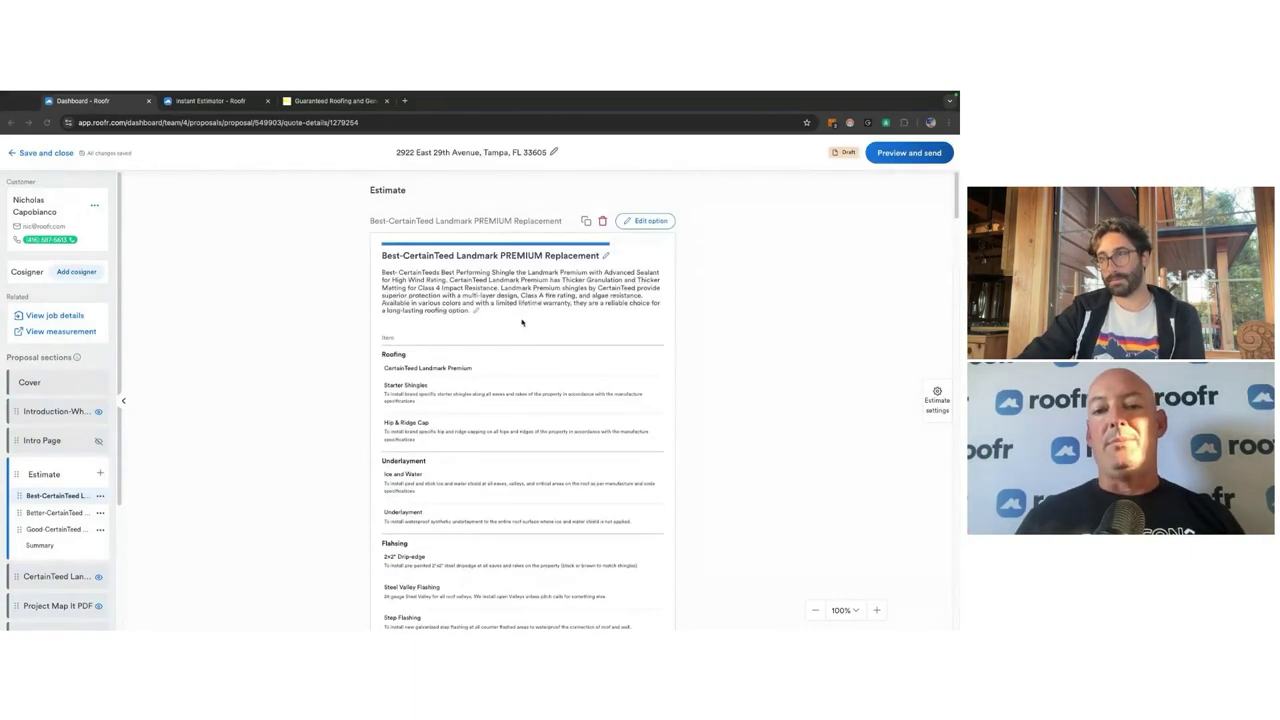
left_click(651, 222)
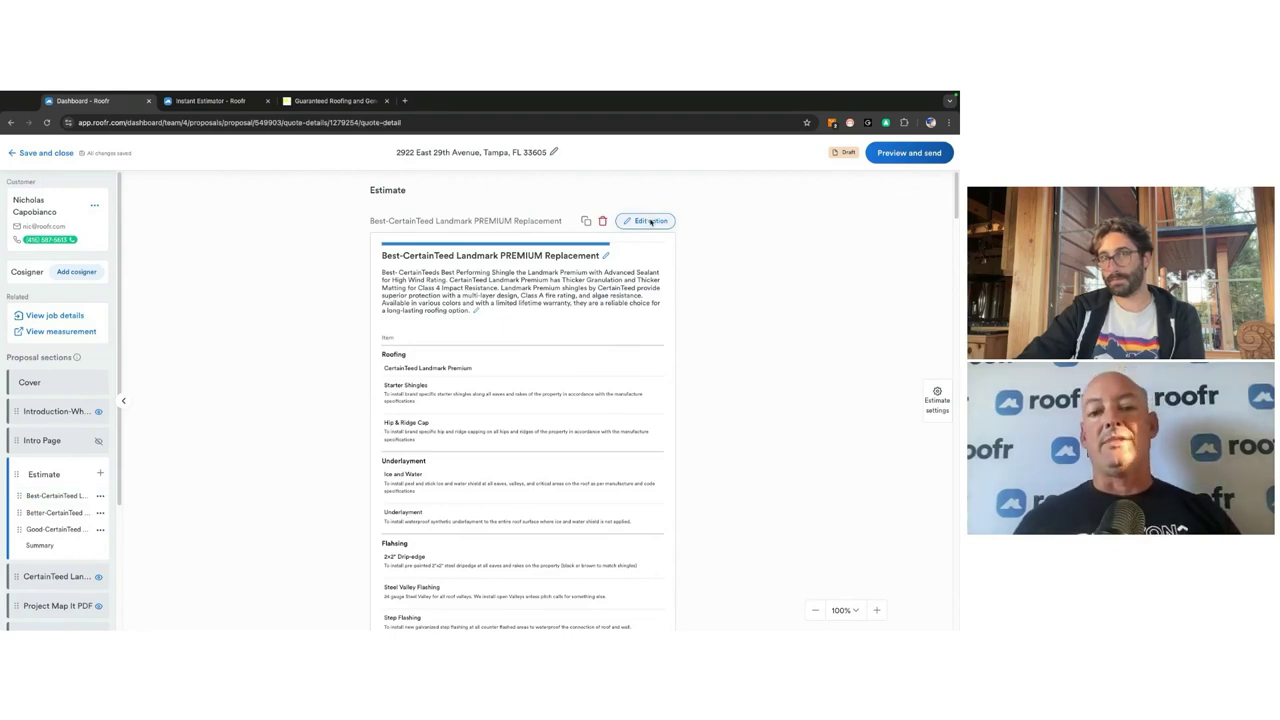
scroll(384, 450, "down", 2)
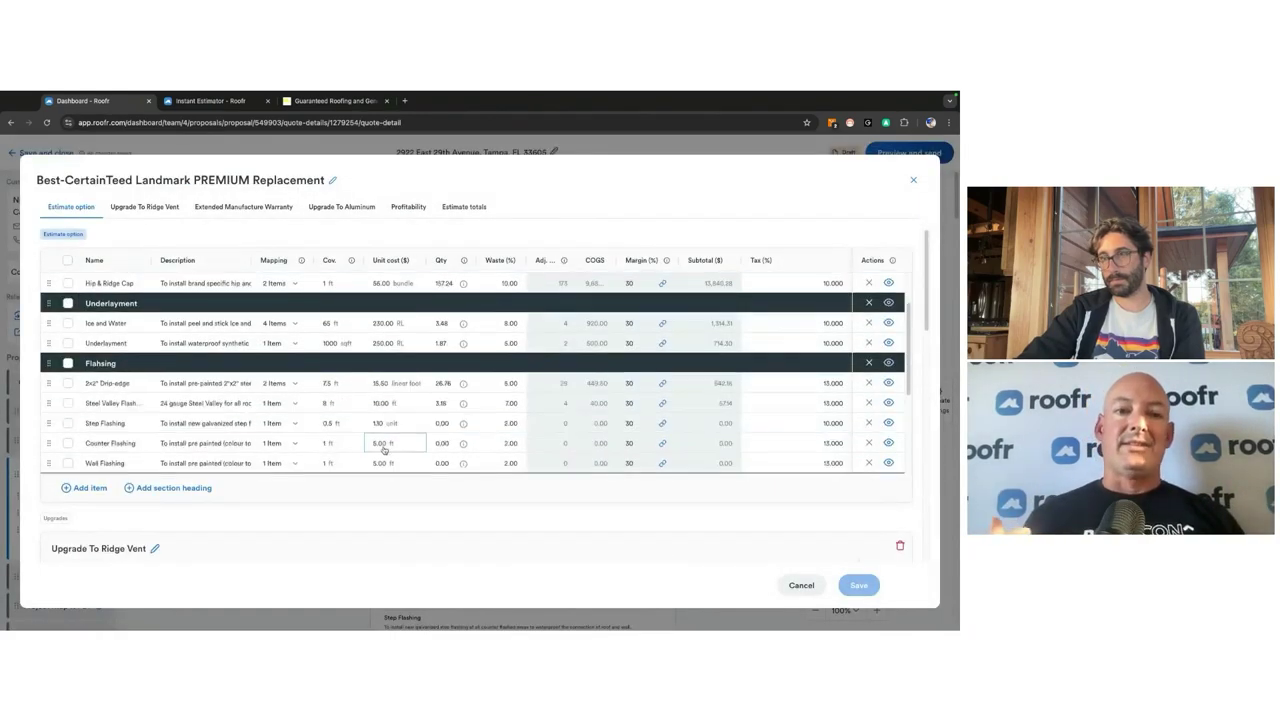
scroll(384, 450, "down", 5)
scroll(551, 367, "down", 10)
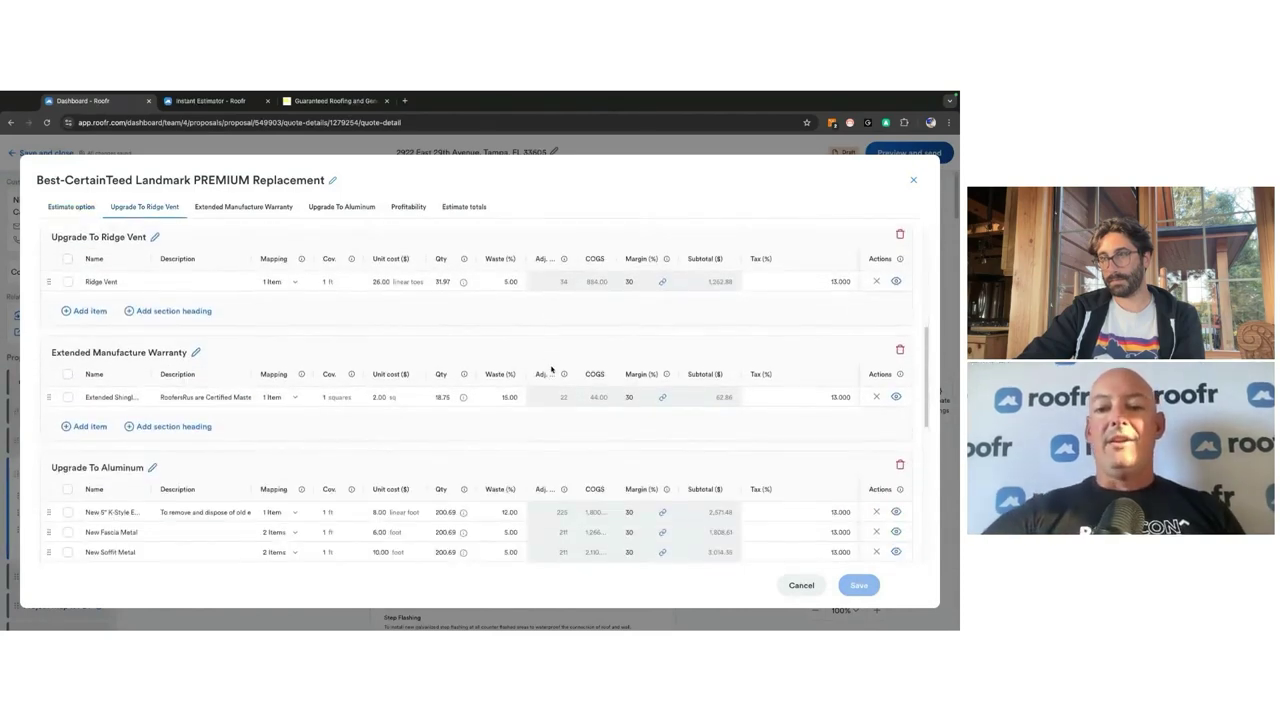
Step: Add a 10% Seniors Discount to the Best option, save the estimate, and open the proposal preview
scroll(549, 374, "down", 2)
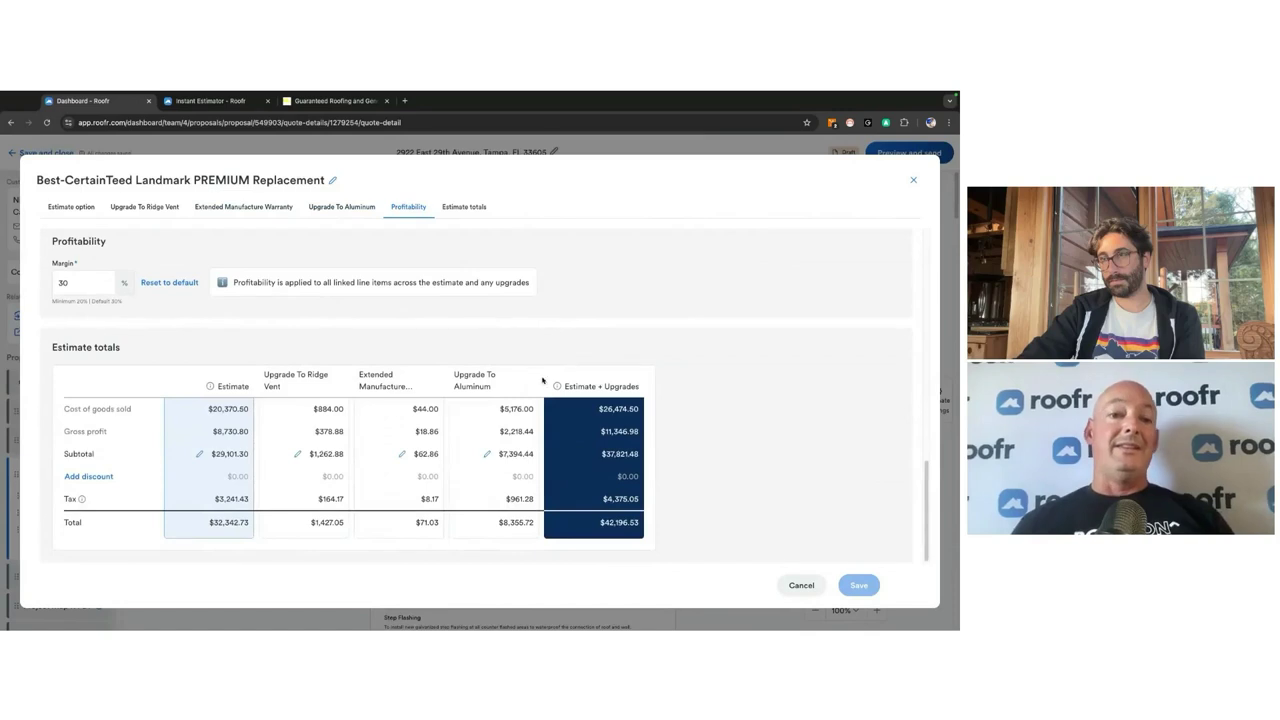
left_click(66, 478)
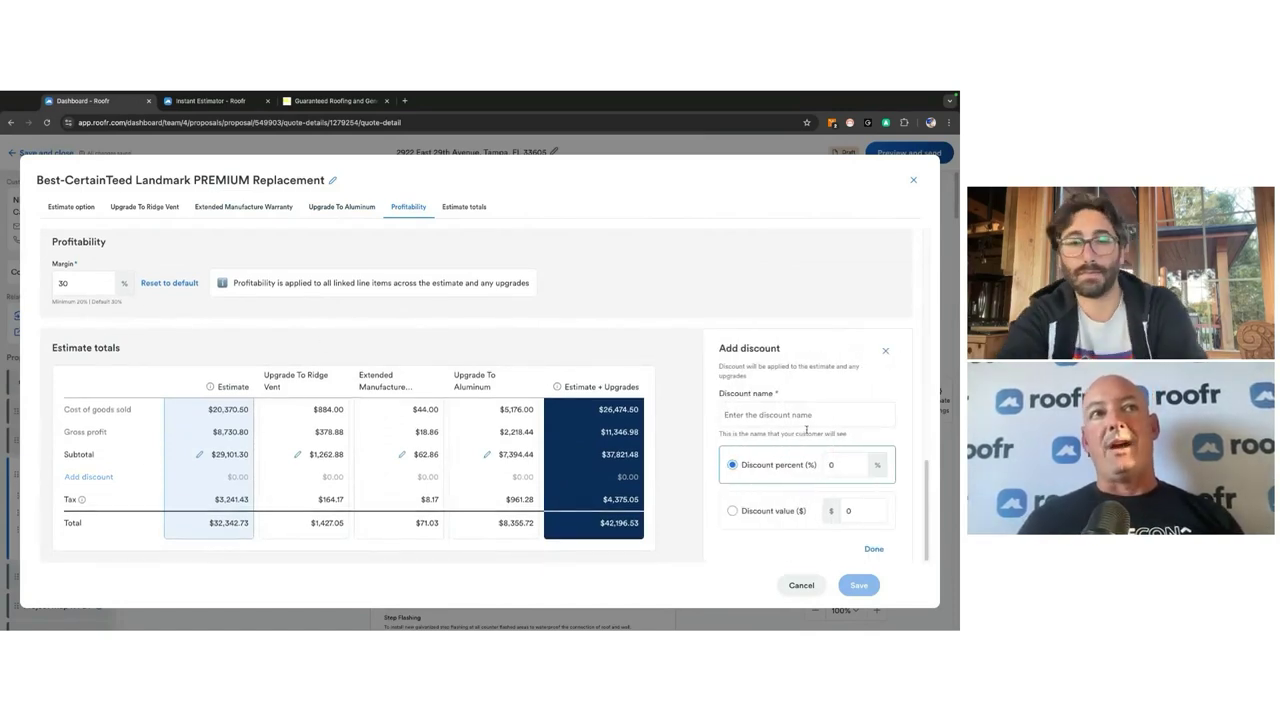
type("Seniors Discount")
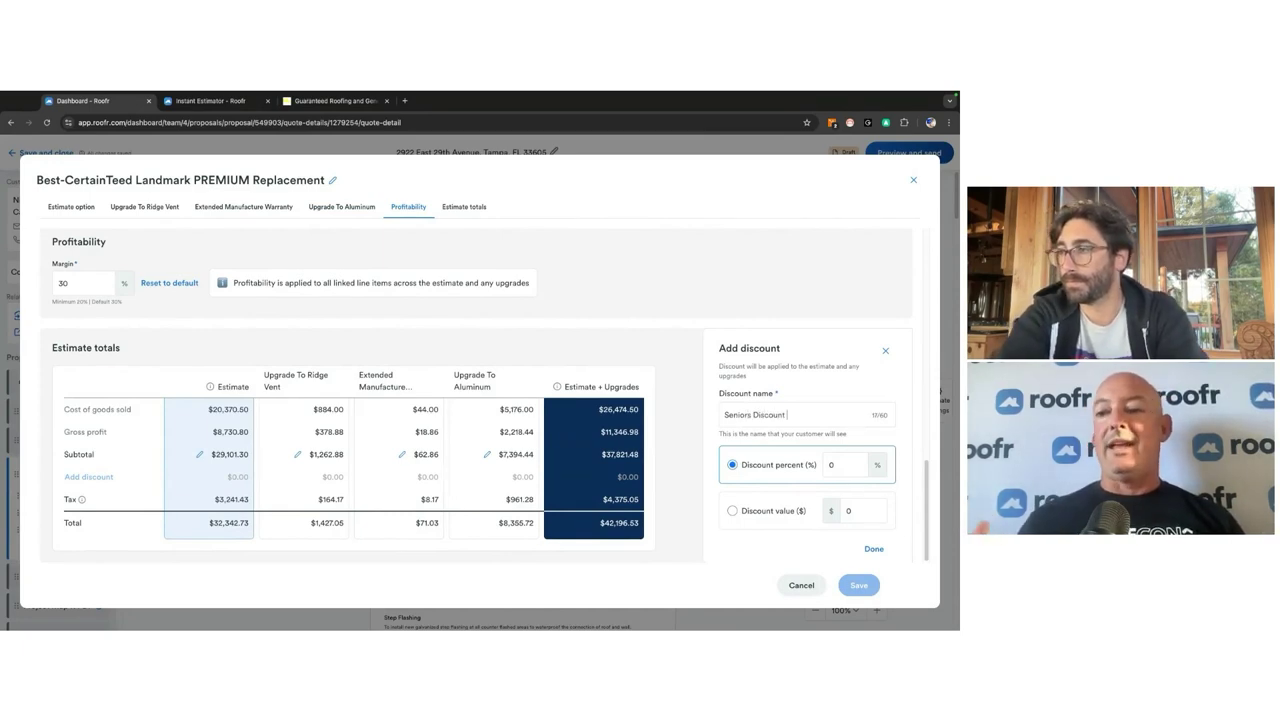
left_click(857, 463)
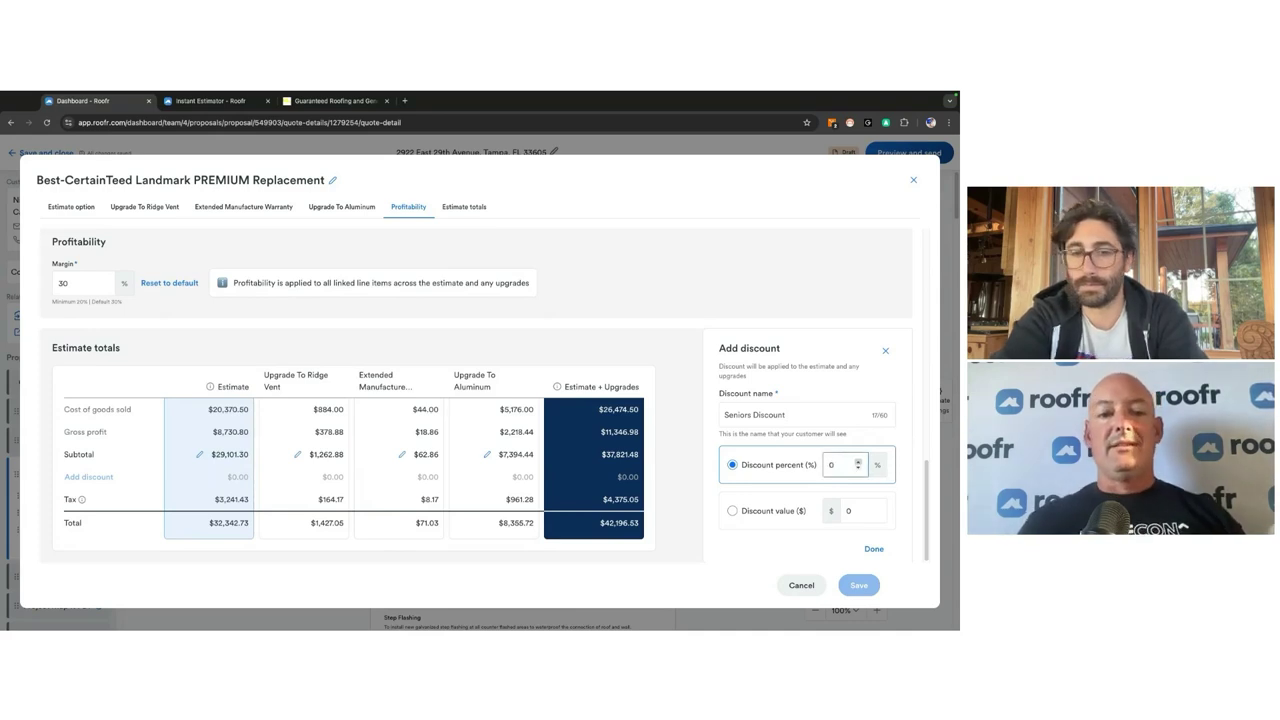
left_click(857, 467)
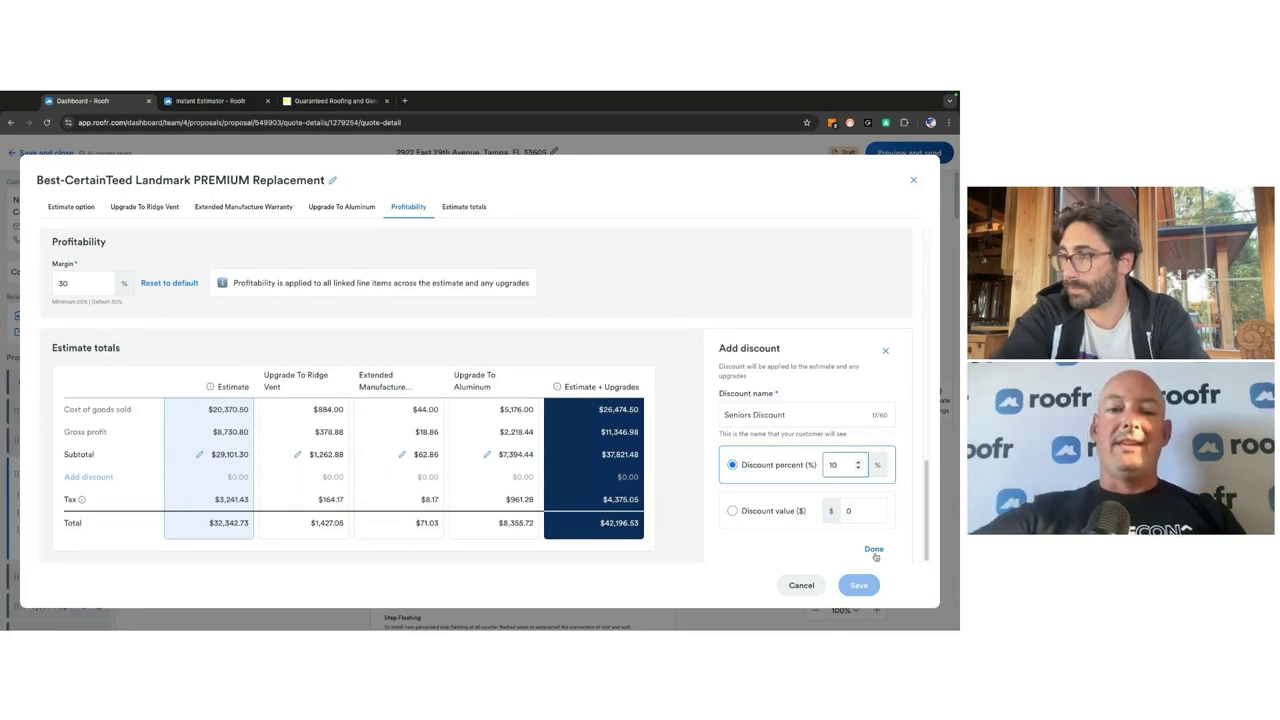
left_click(874, 552)
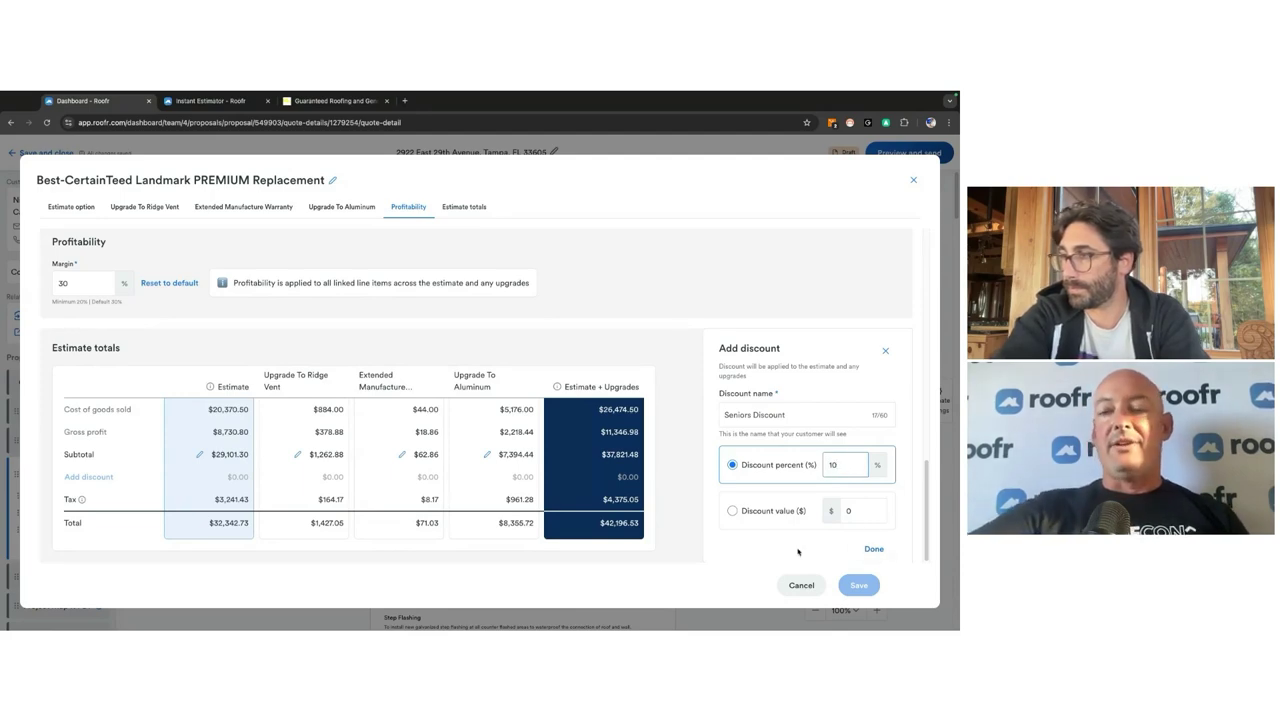
left_click(874, 550)
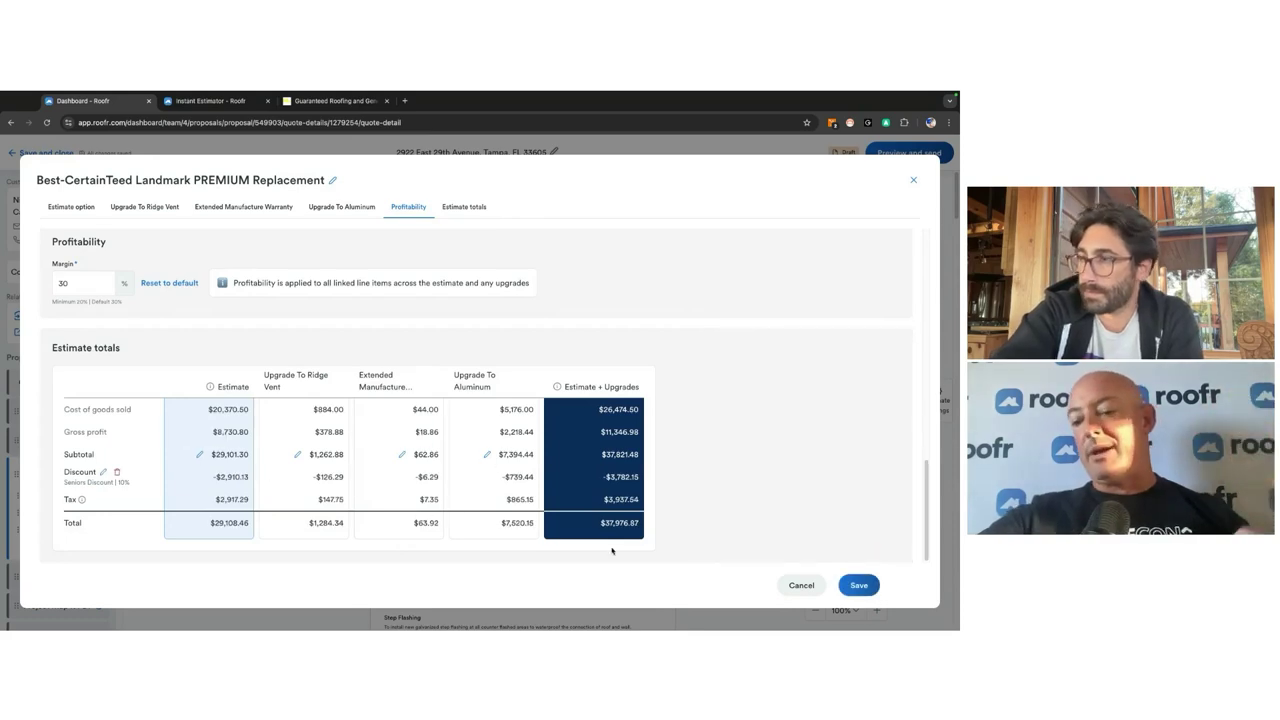
left_click(859, 585)
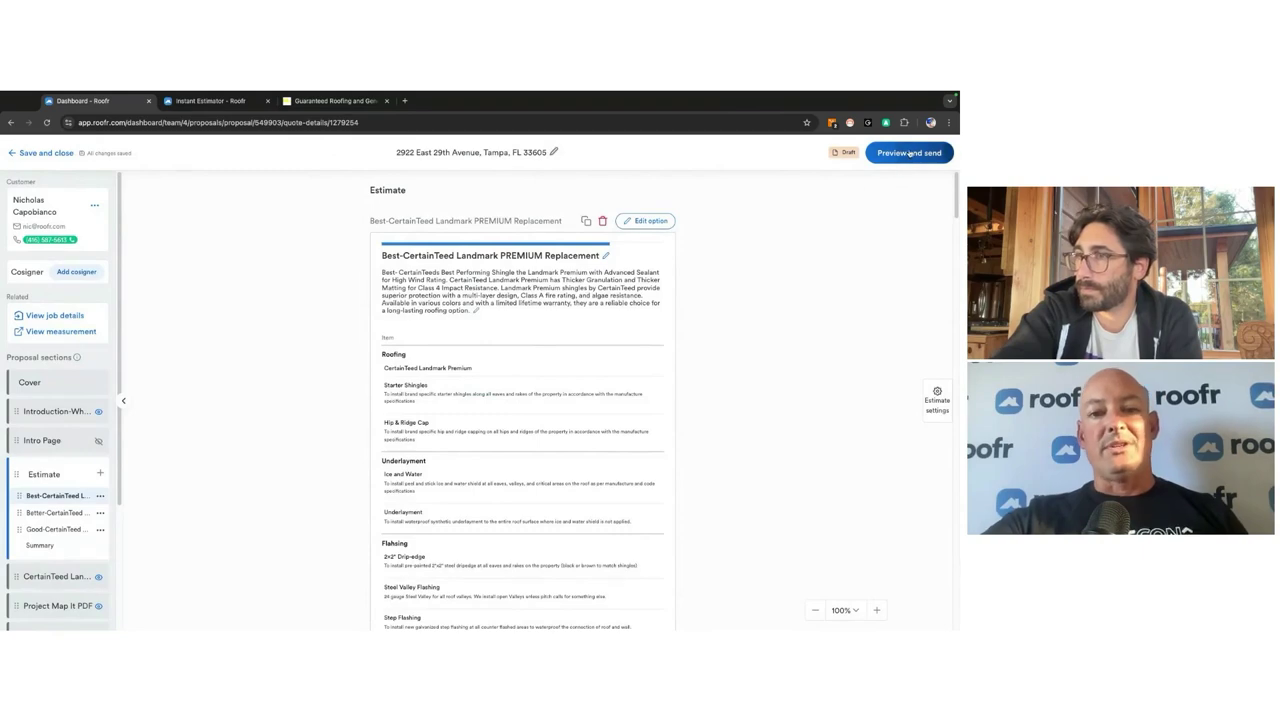
left_click(909, 152)
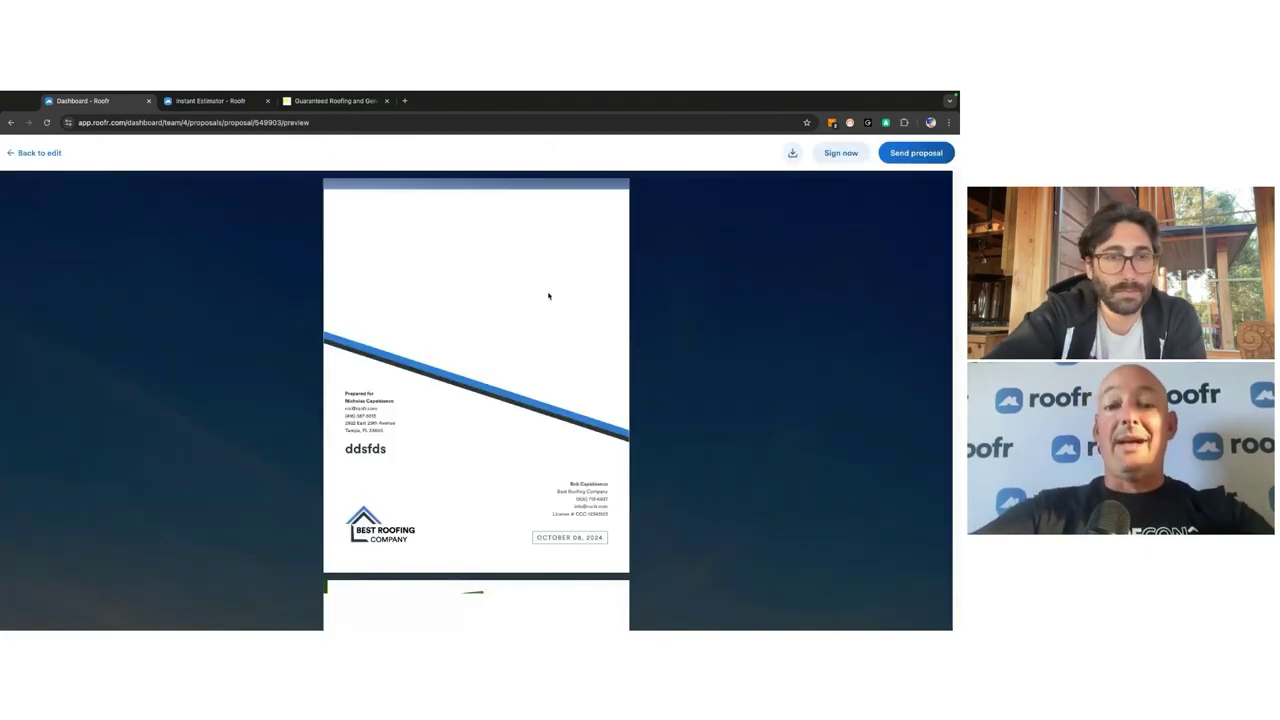
Step: Scroll the preview from the cover through product pages, photos and Terms to the AOB signature page
scroll(378, 290, "down", 1)
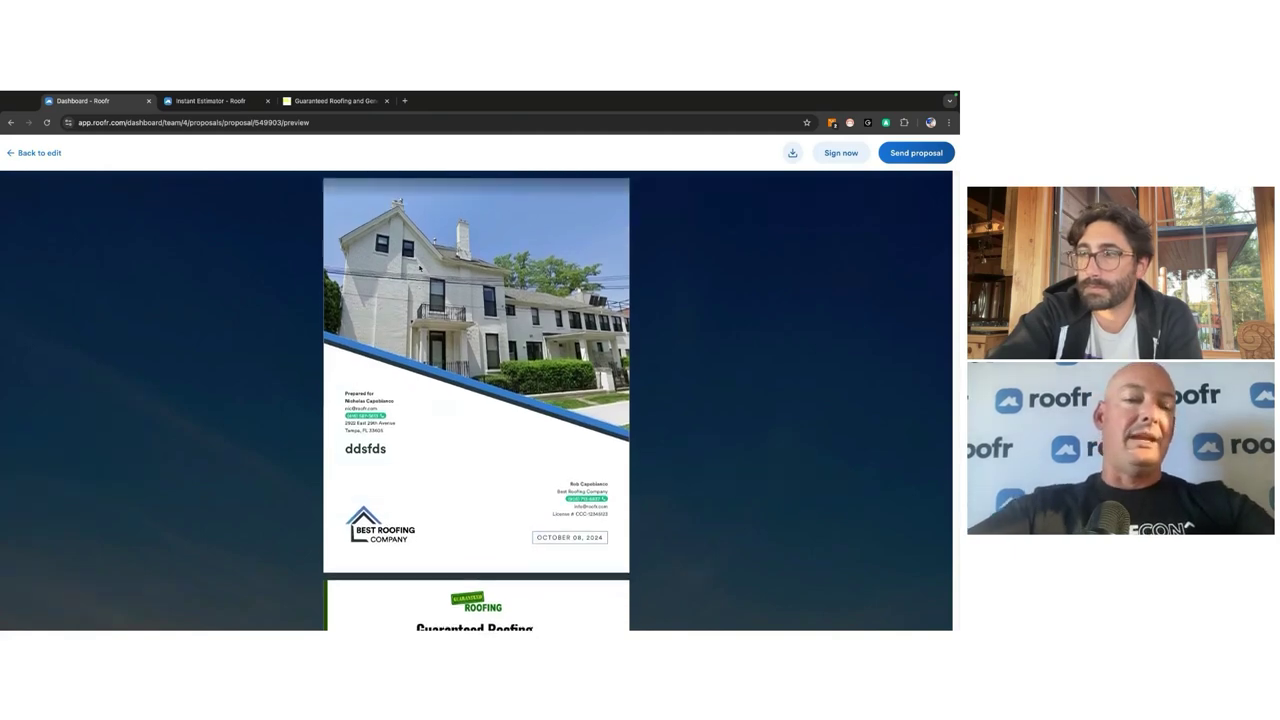
scroll(419, 268, "down", 3)
scroll(419, 268, "down", 1)
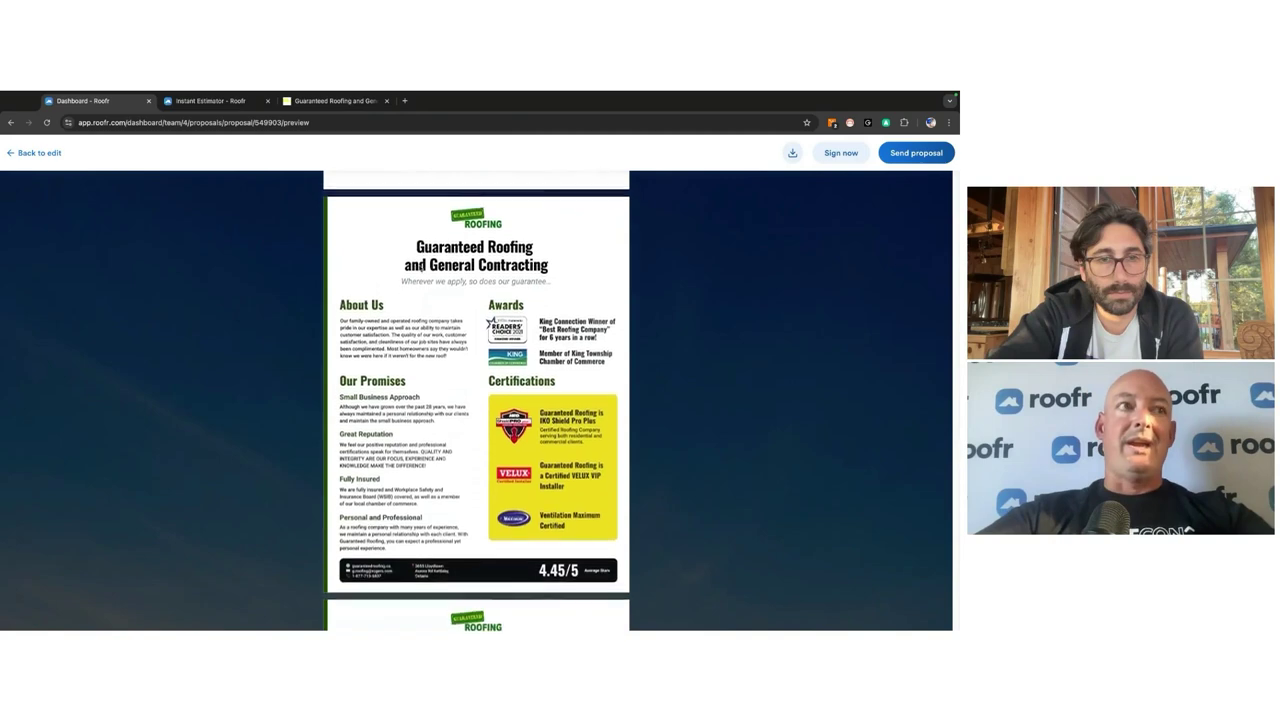
scroll(419, 268, "down", 6)
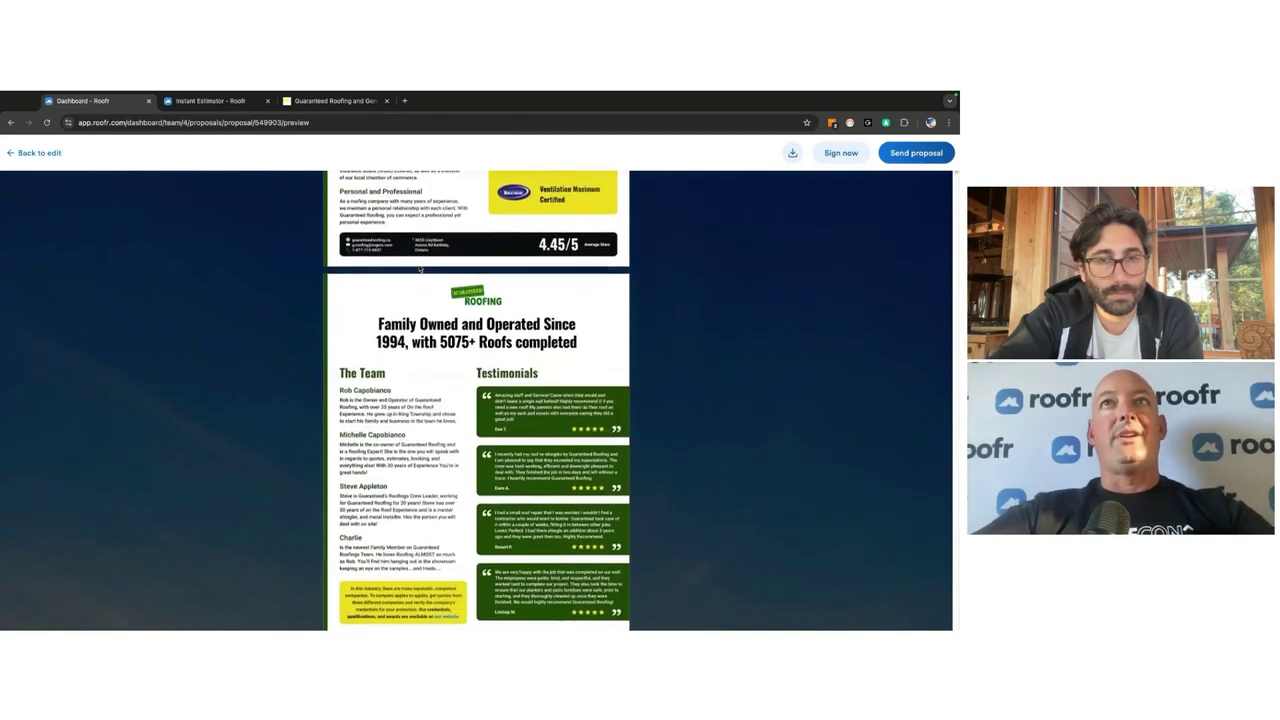
scroll(419, 268, "down", 6)
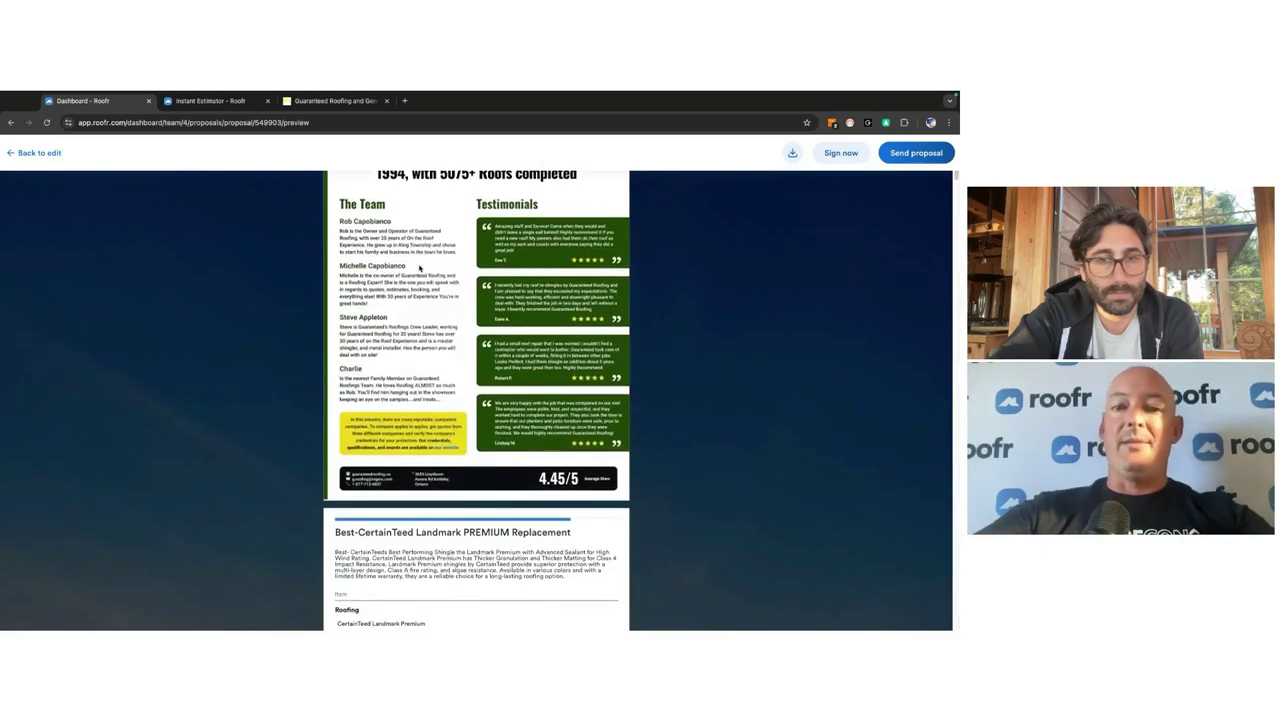
scroll(419, 268, "down", 8)
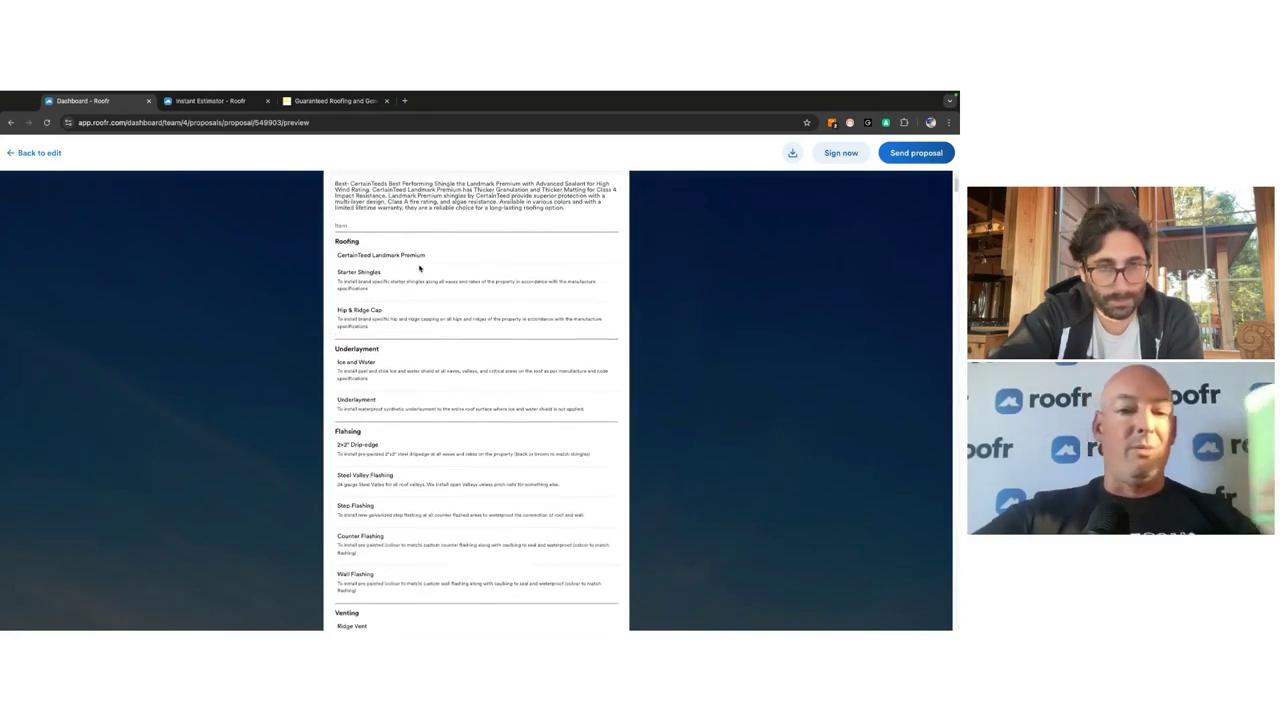
scroll(419, 268, "down", 9)
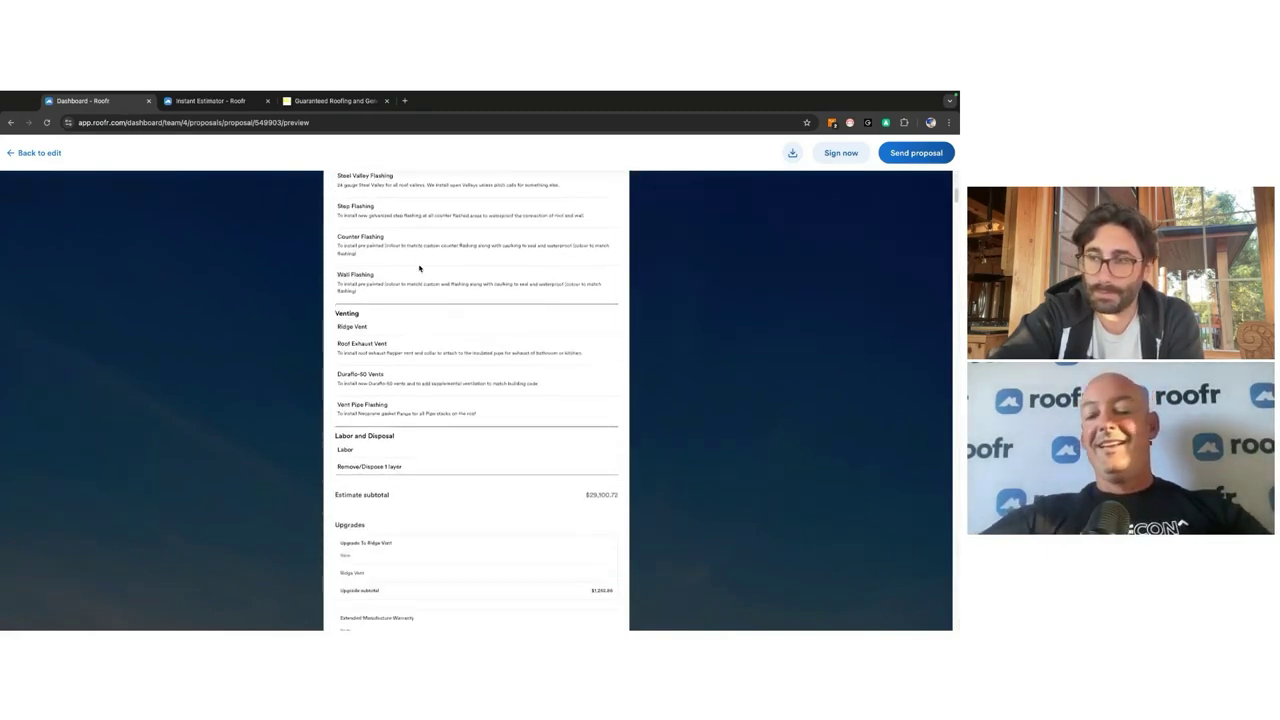
scroll(419, 268, "down", 10)
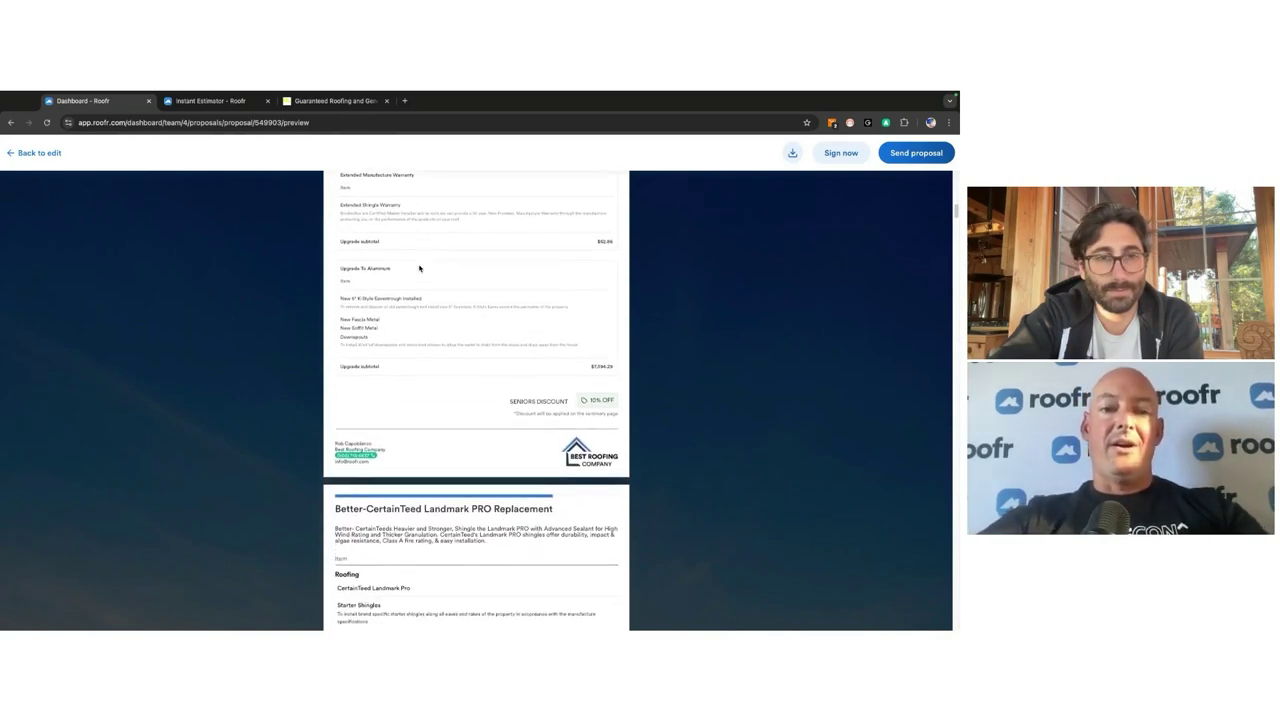
scroll(419, 268, "down", 9)
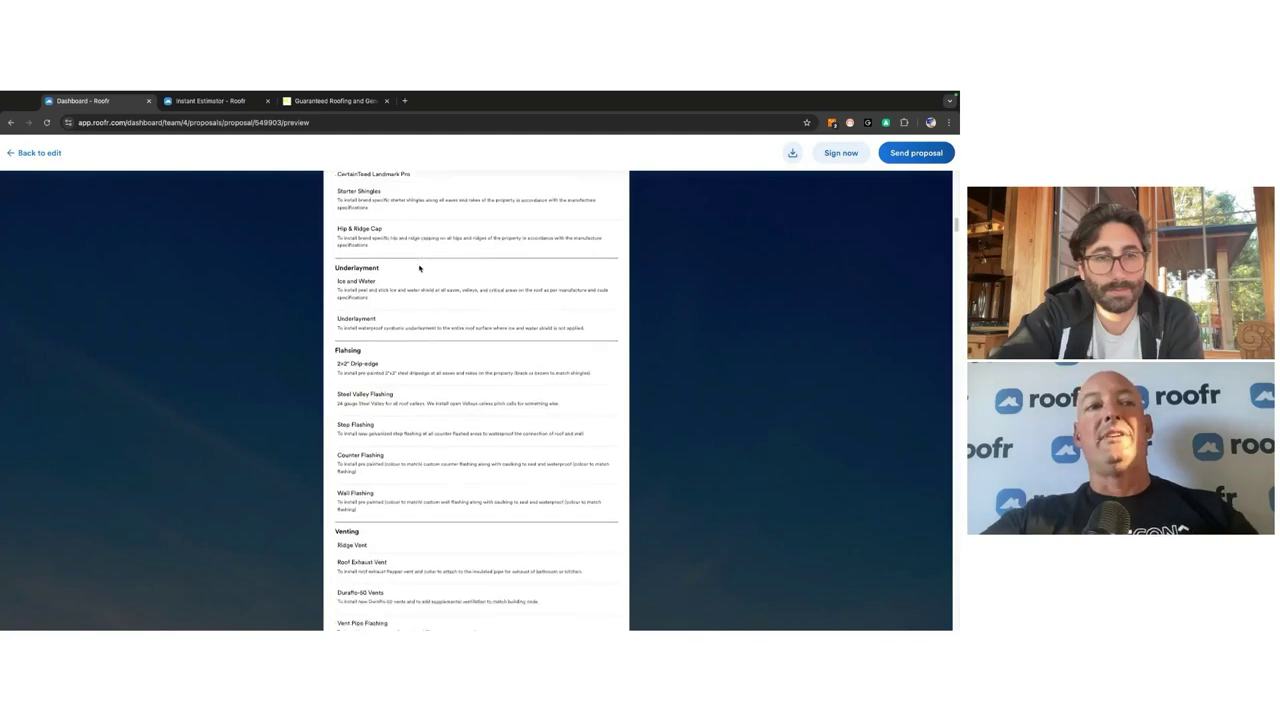
scroll(419, 268, "down", 10)
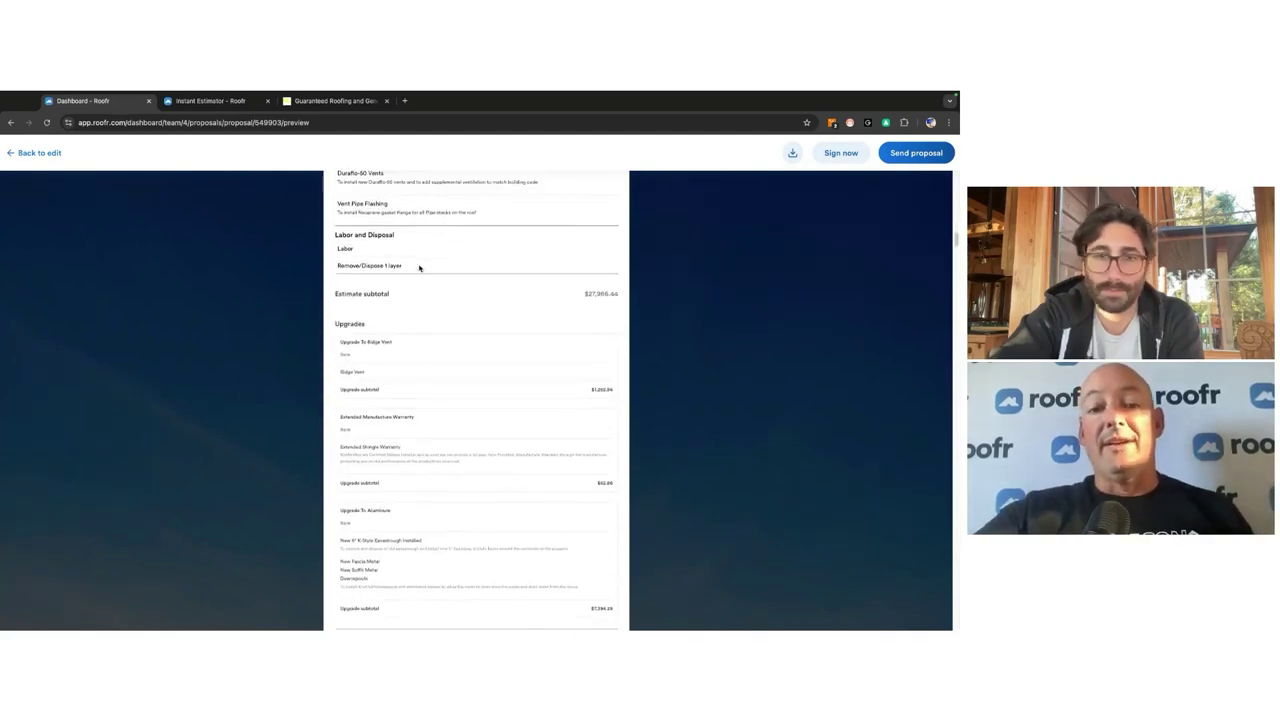
scroll(419, 268, "down", 12)
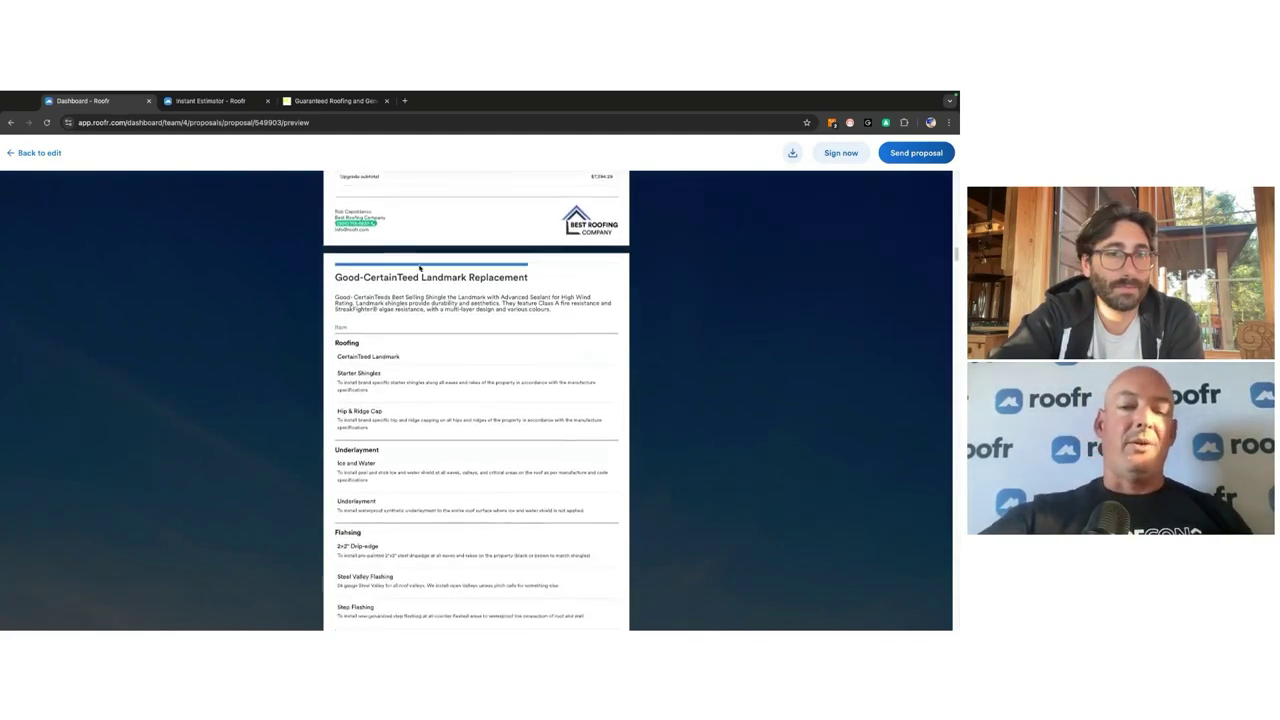
scroll(419, 266, "down", 12)
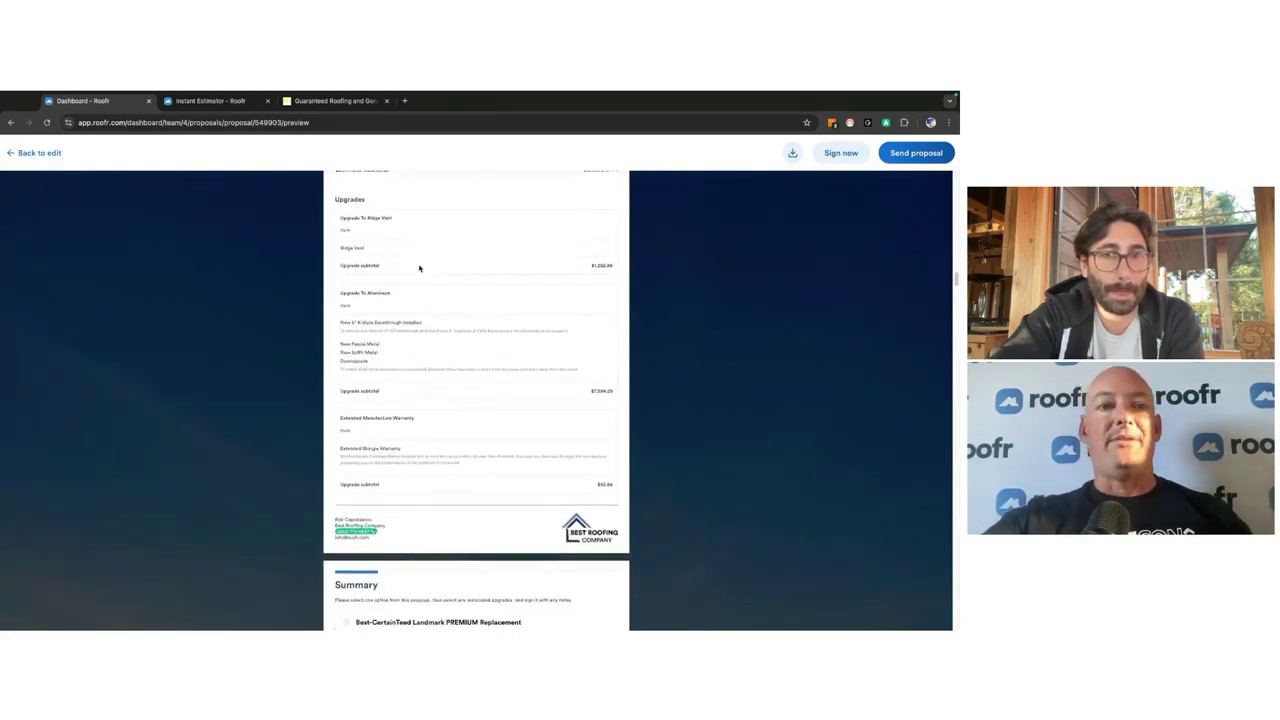
scroll(419, 268, "down", 15)
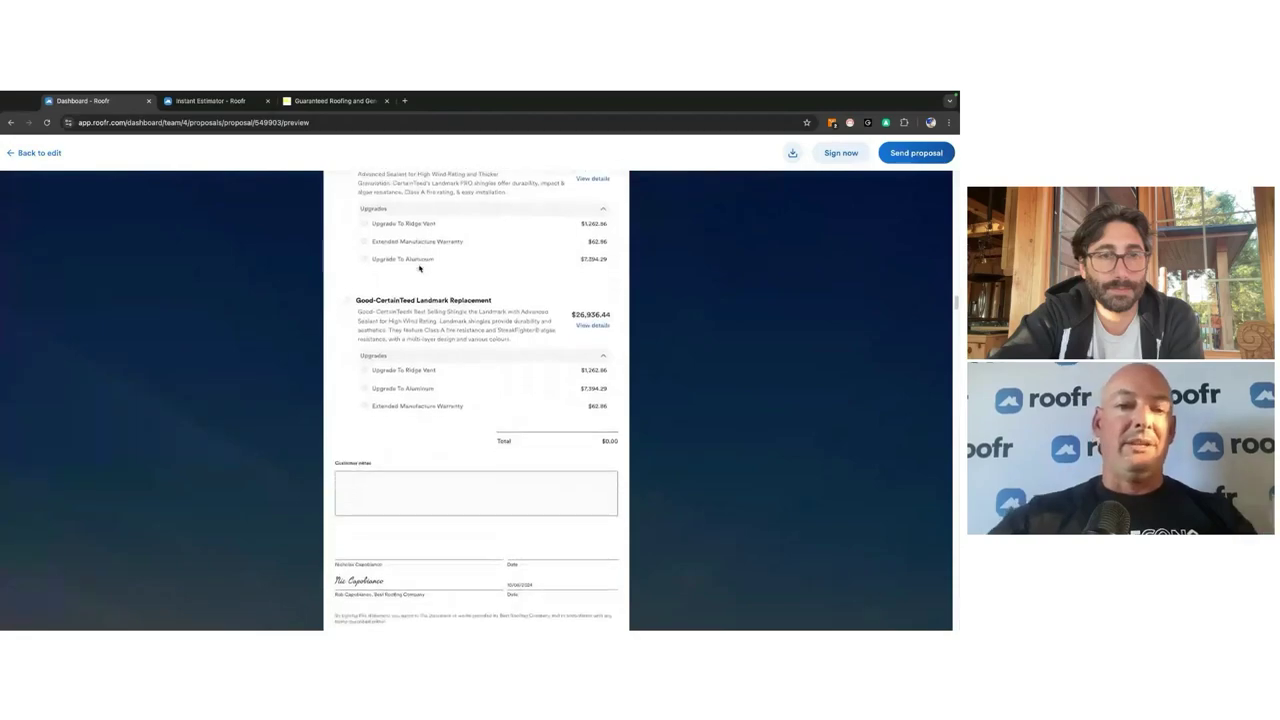
scroll(419, 267, "down", 15)
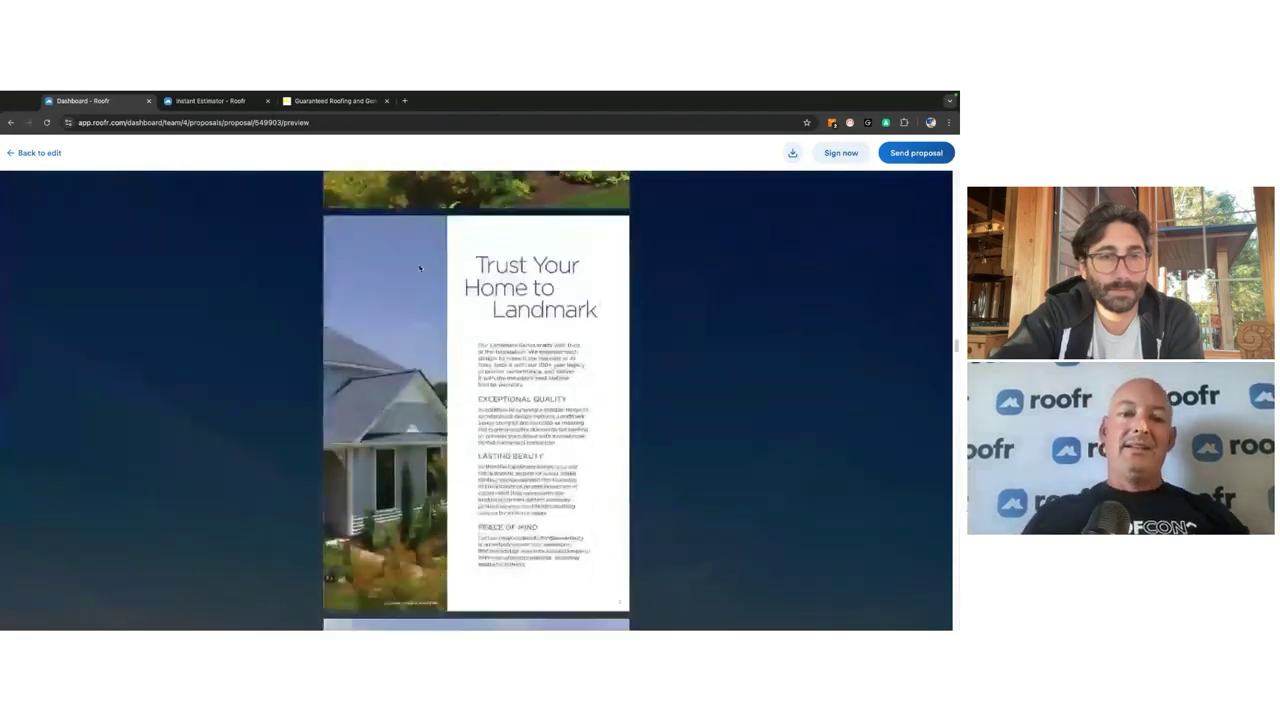
scroll(419, 267, "down", 15)
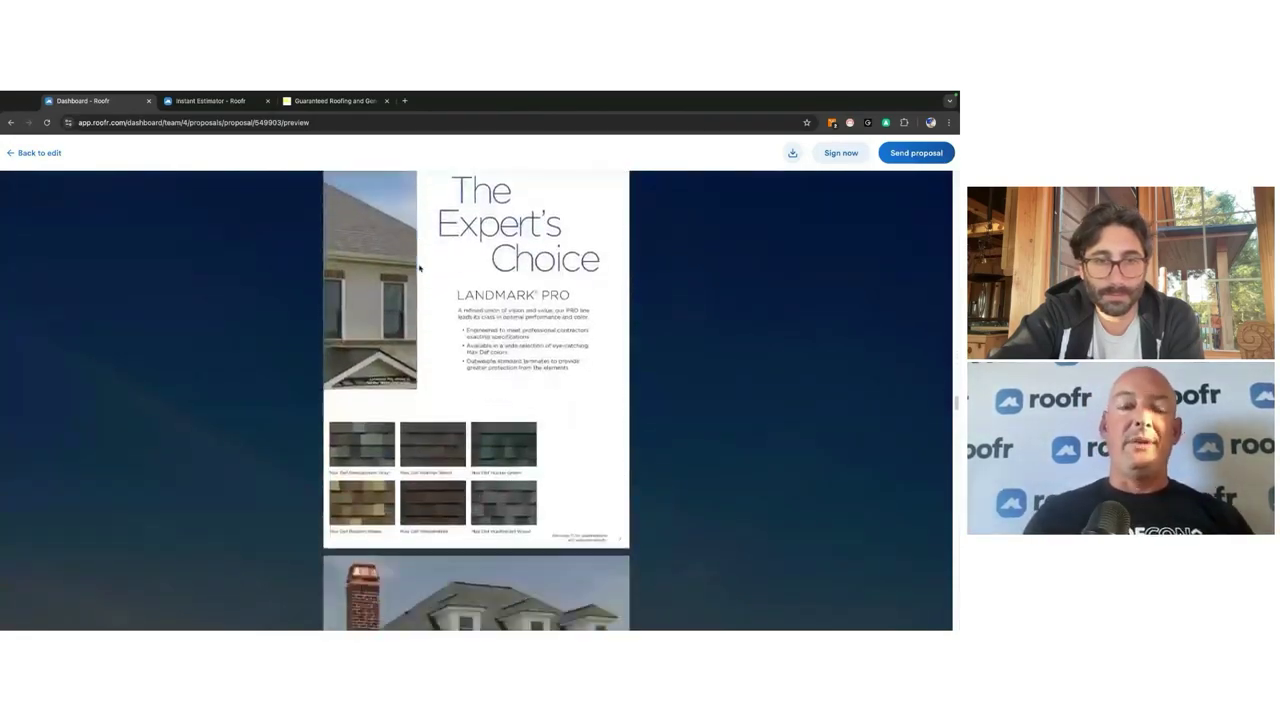
scroll(419, 268, "down", 15)
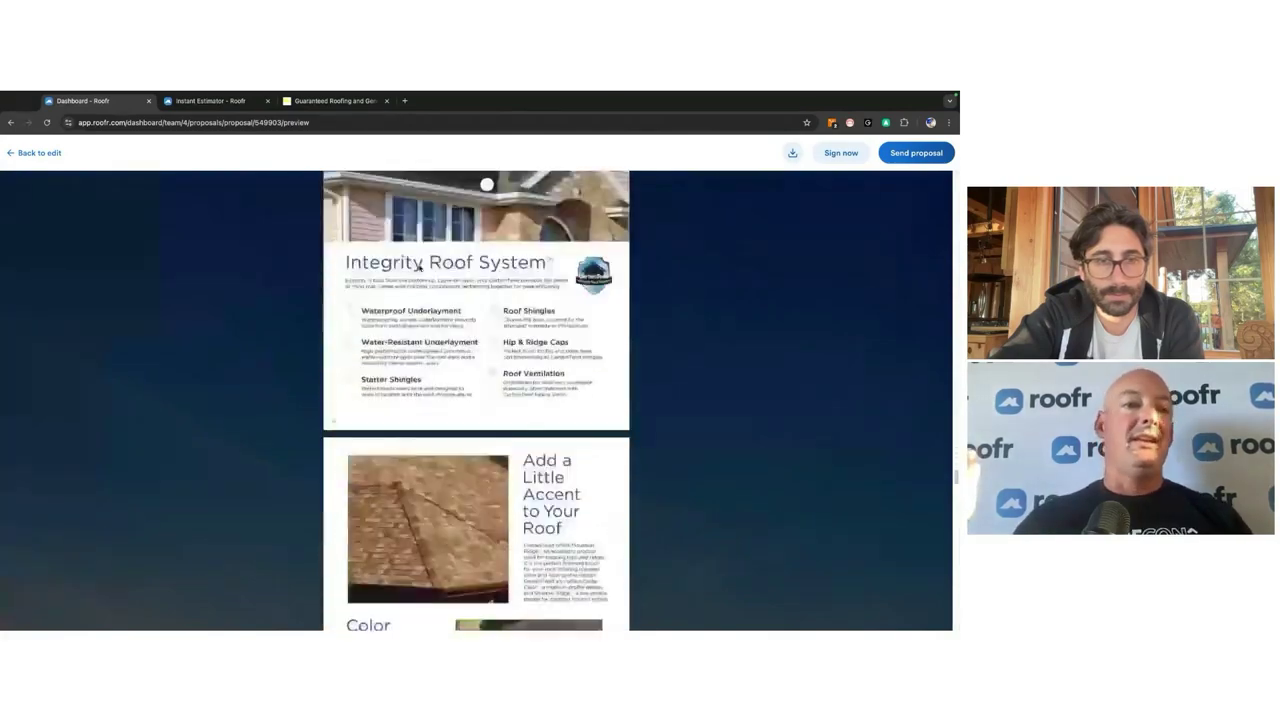
scroll(419, 268, "down", 15)
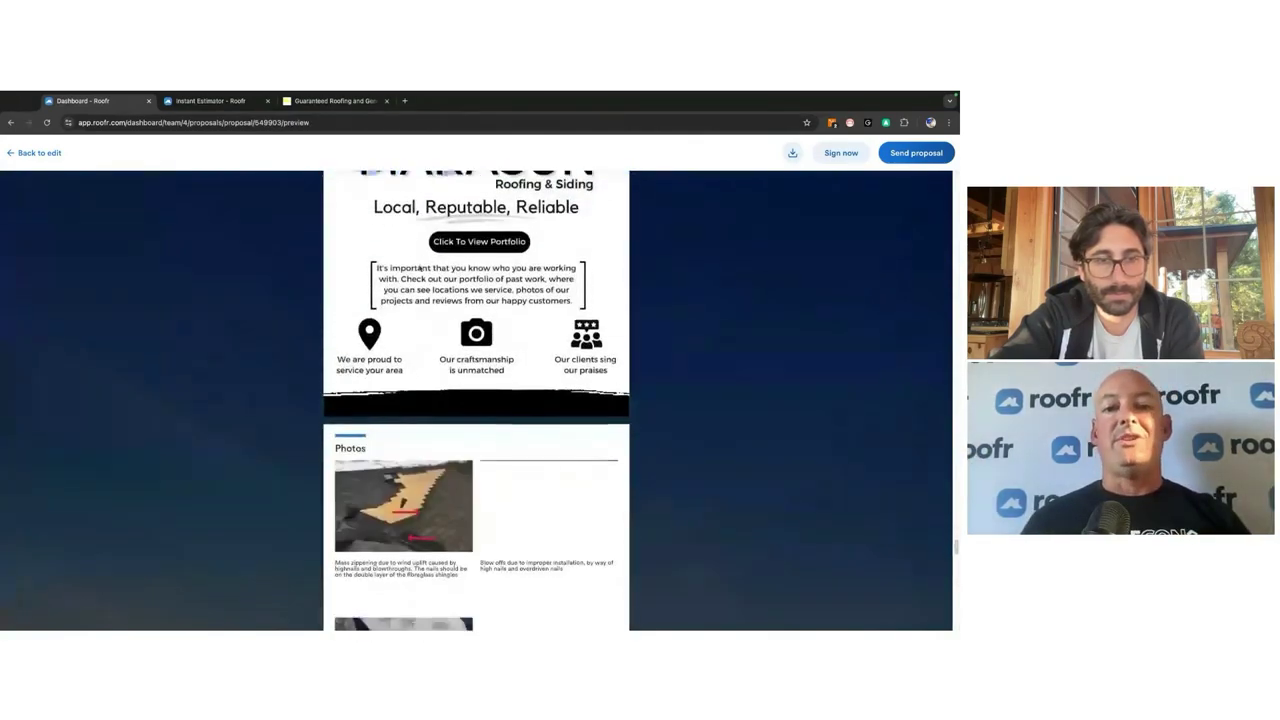
scroll(419, 268, "down", 1)
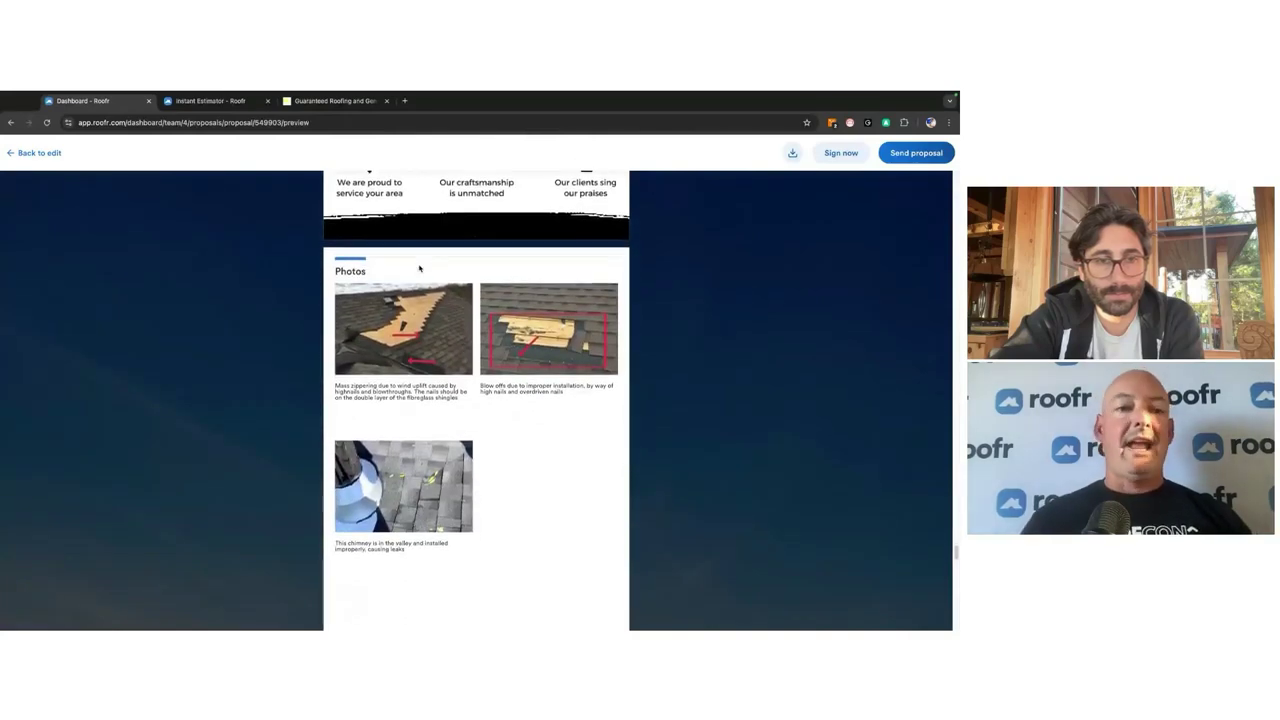
scroll(419, 268, "down", 10)
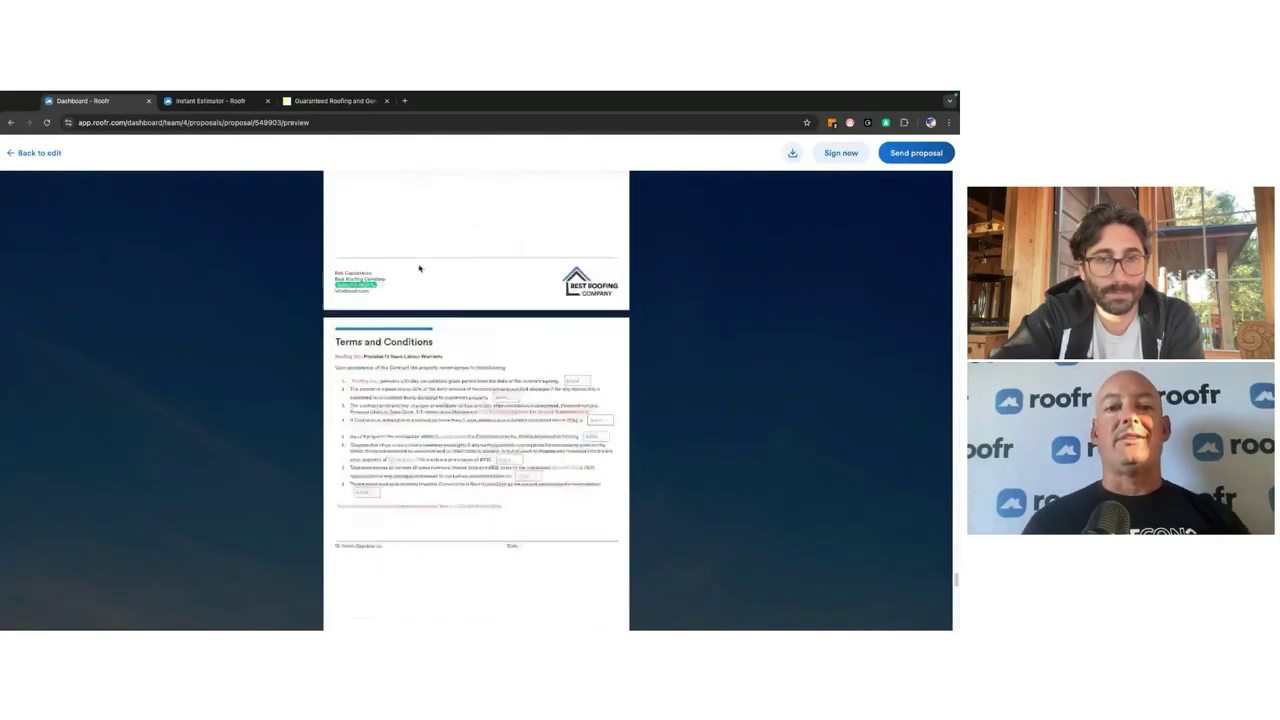
scroll(419, 268, "down", 4)
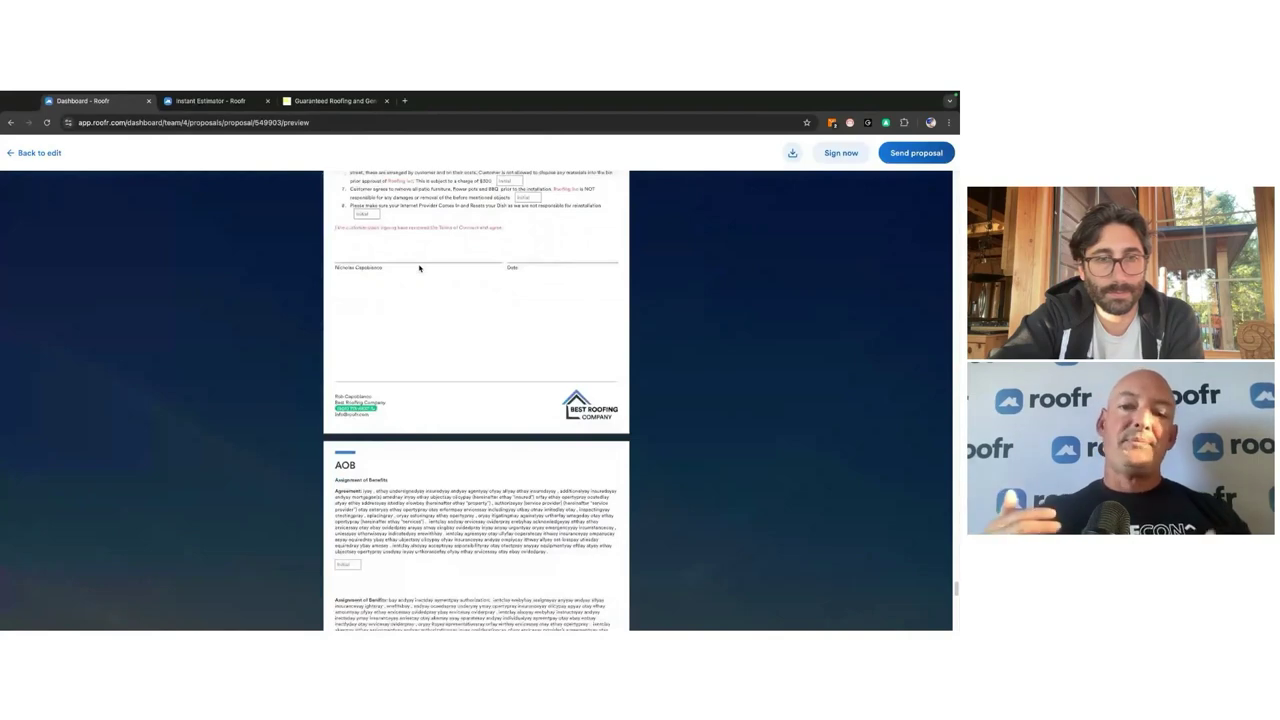
scroll(419, 268, "down", 10)
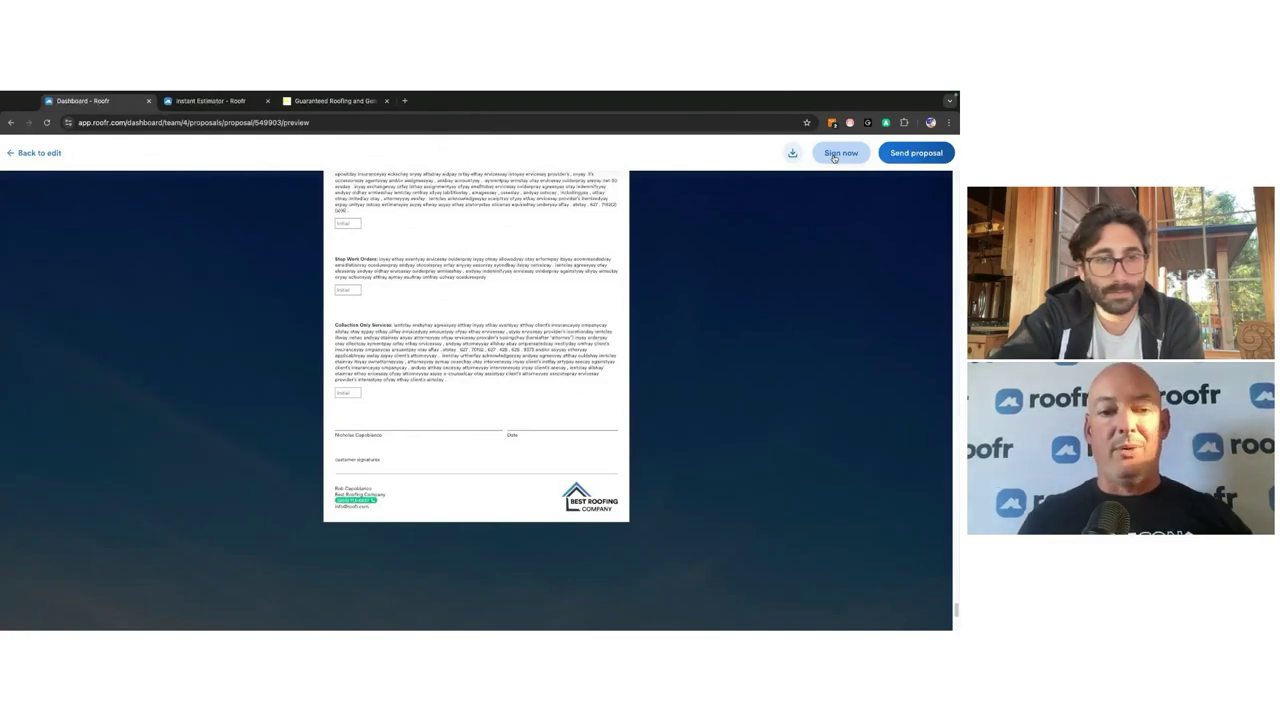
Step: Begin signing with the PREMIUM Replacement option plus Extended Manufacture Warranty and Upgrade To Aluminum
left_click(834, 155)
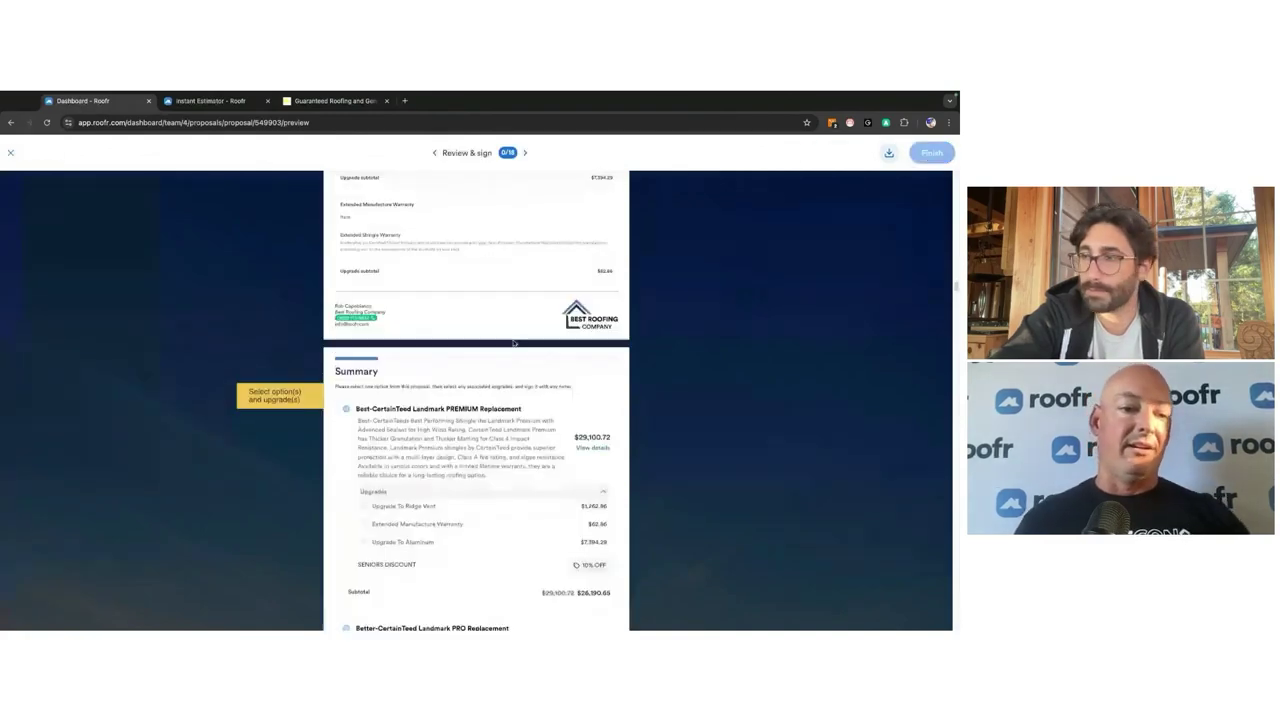
left_click(426, 410)
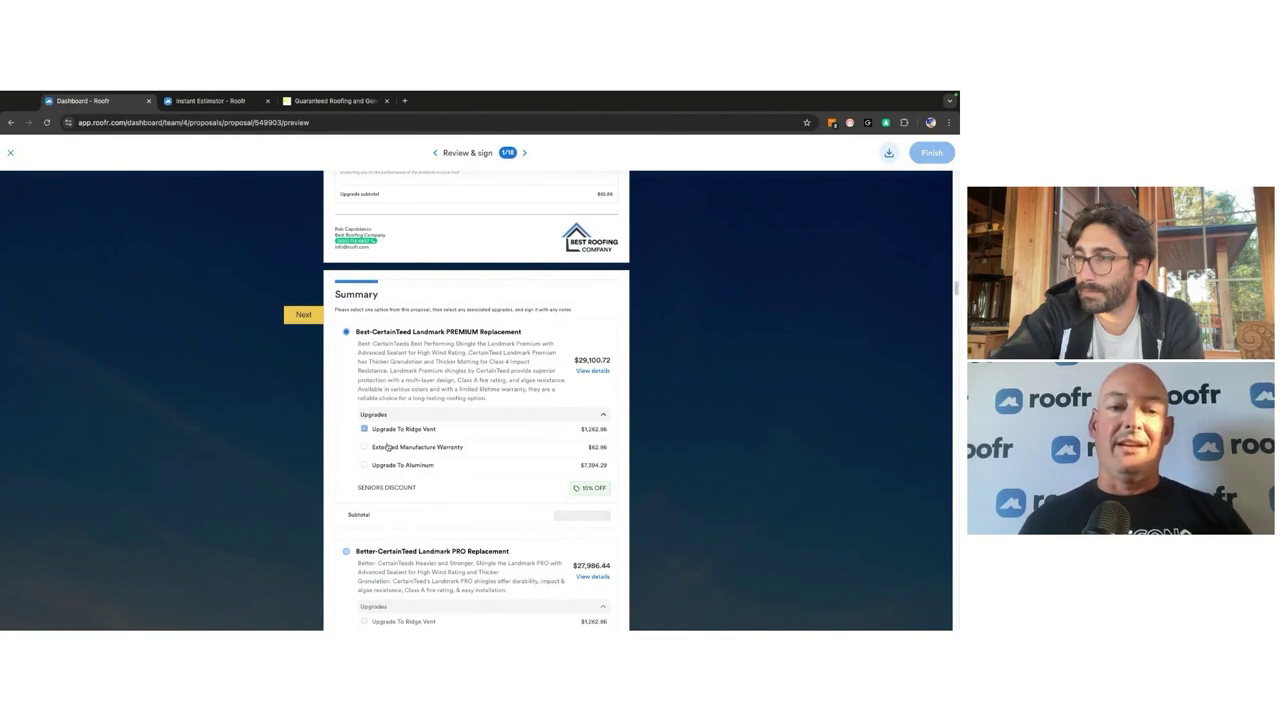
left_click(388, 450)
left_click(388, 467)
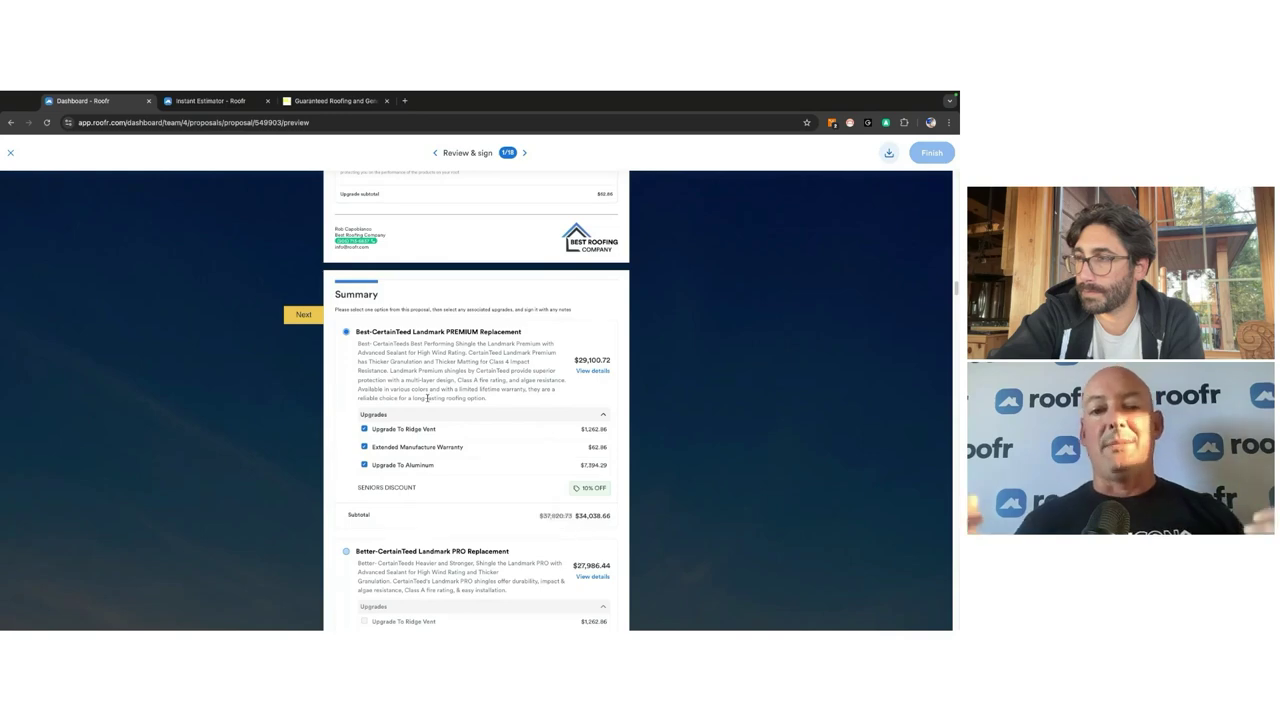
left_click(304, 318)
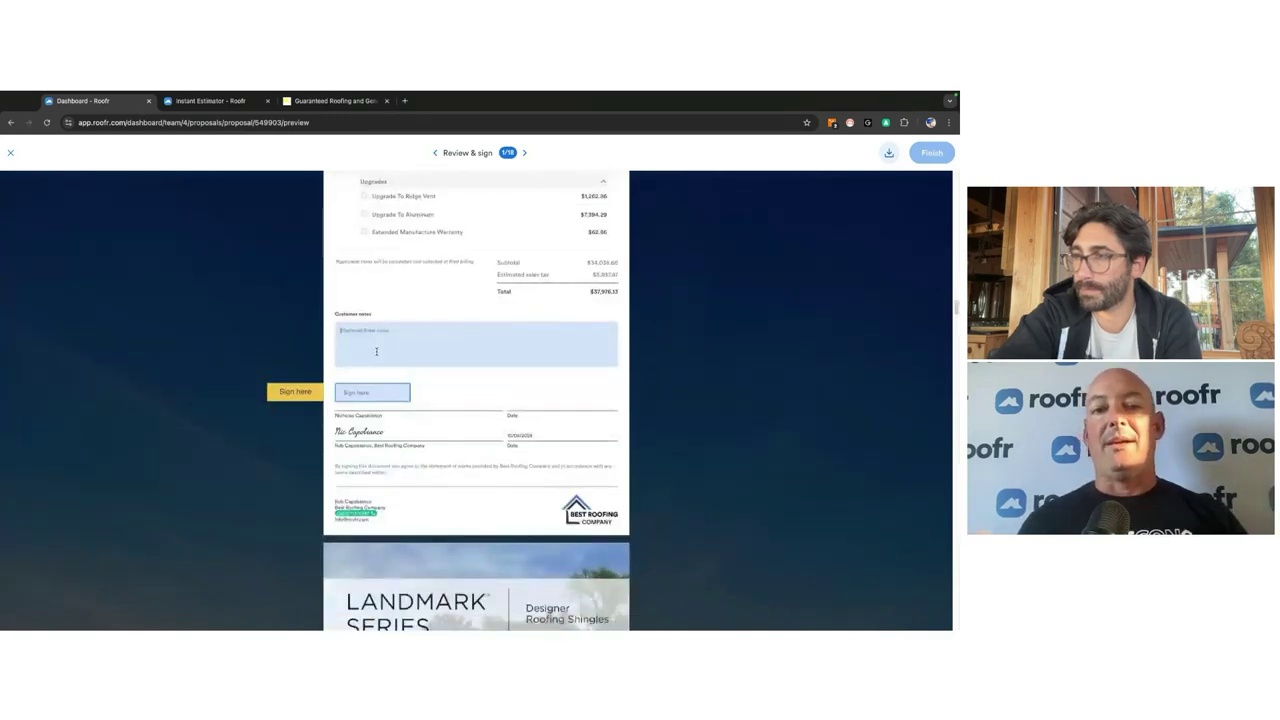
Step: Add the customer note 'Thick Shingle' and save a typed customer signature
left_click(376, 351)
type("Thick Shingle")
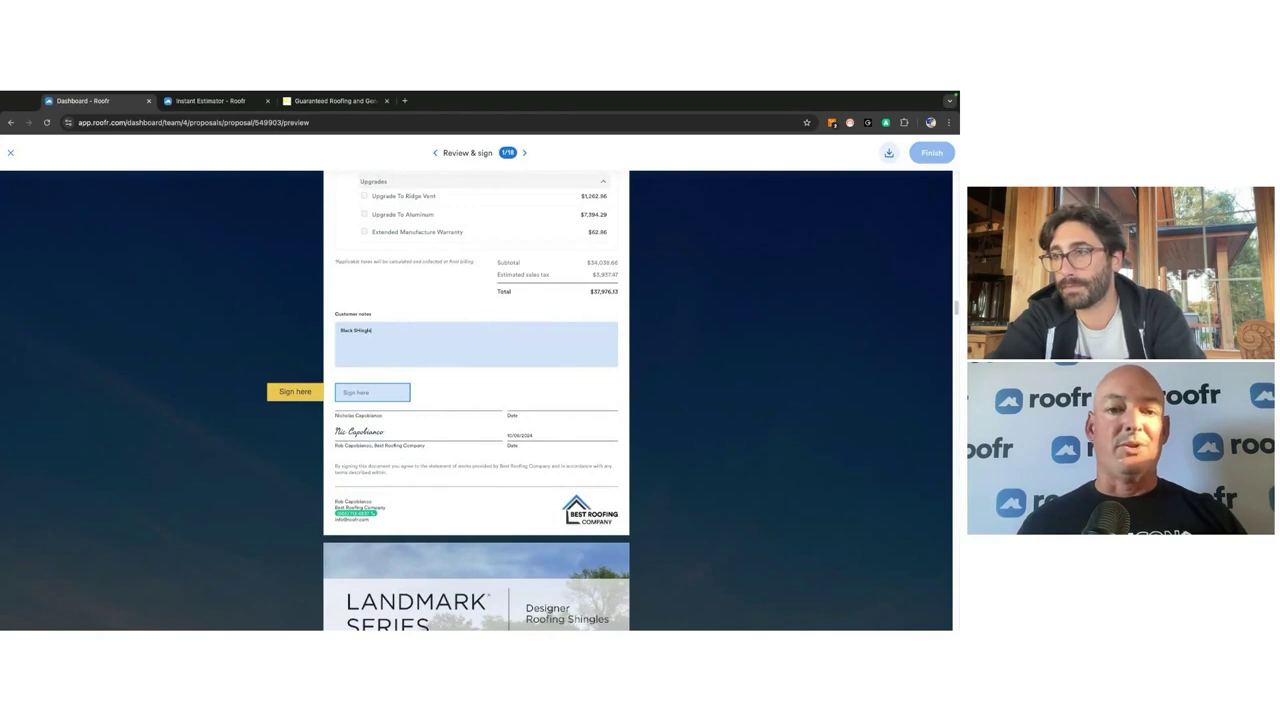
left_click(346, 395)
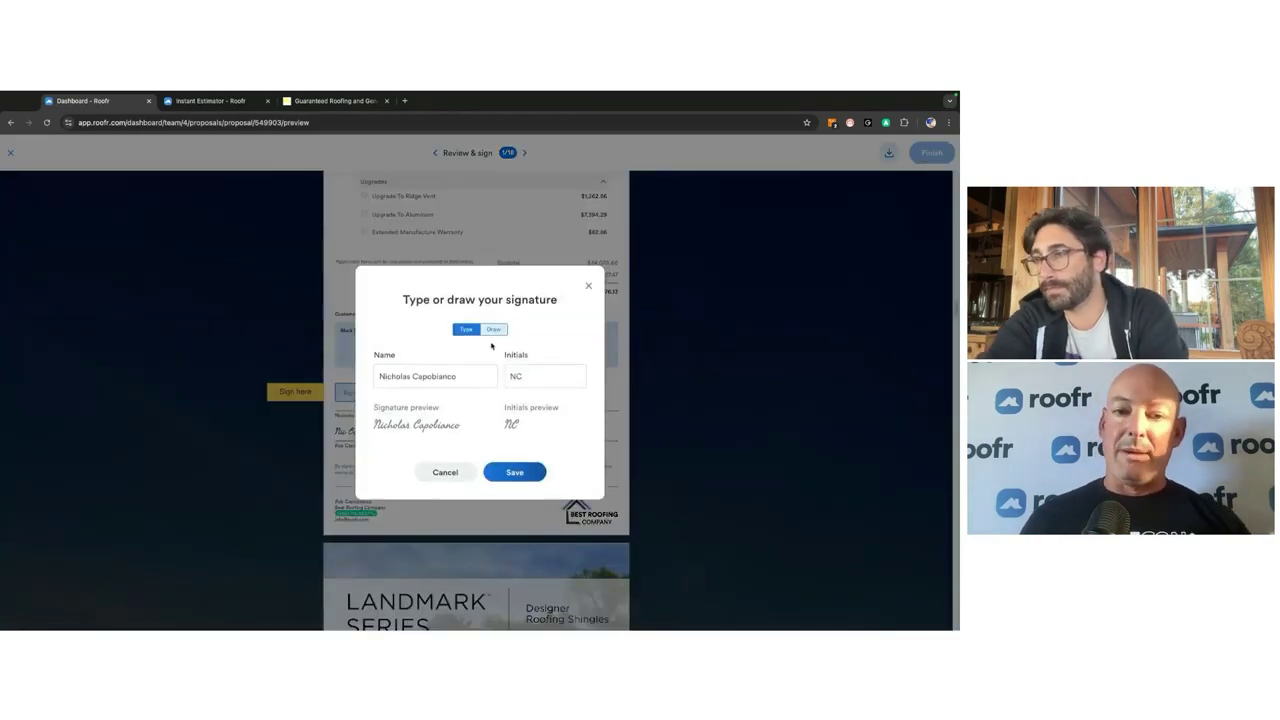
left_click(493, 301)
left_click(466, 301)
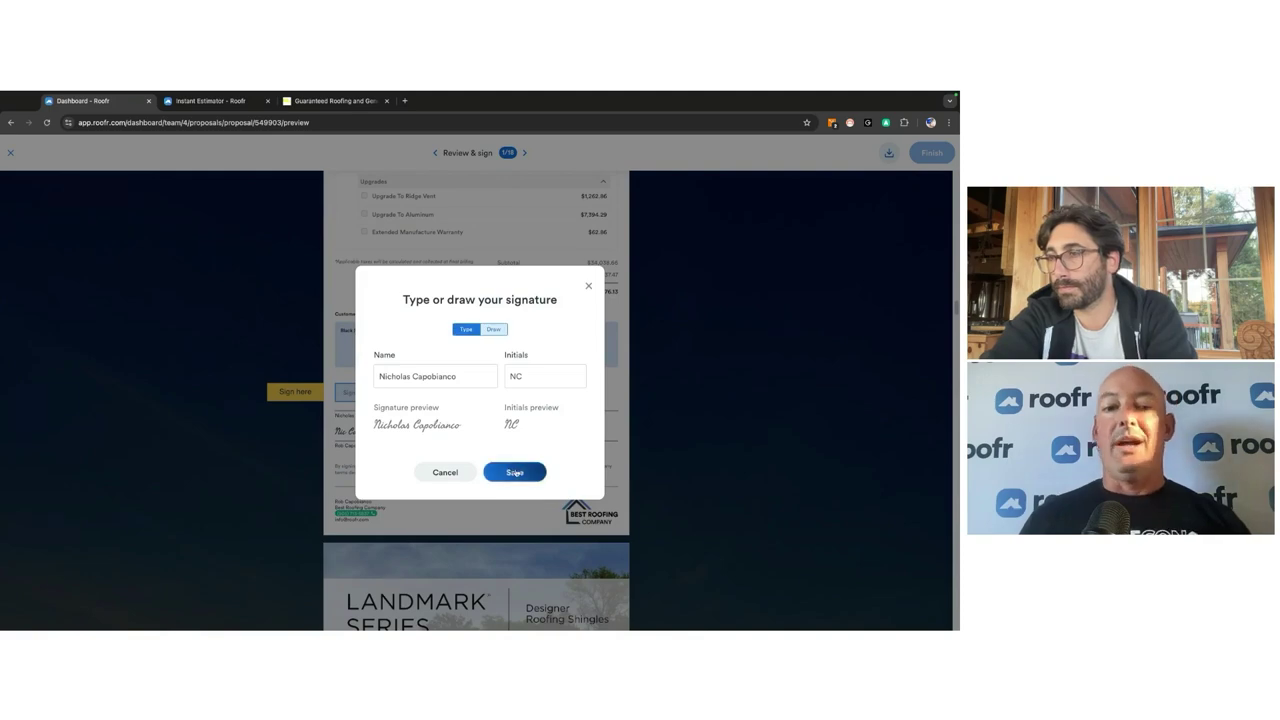
left_click(515, 472)
left_click(304, 393)
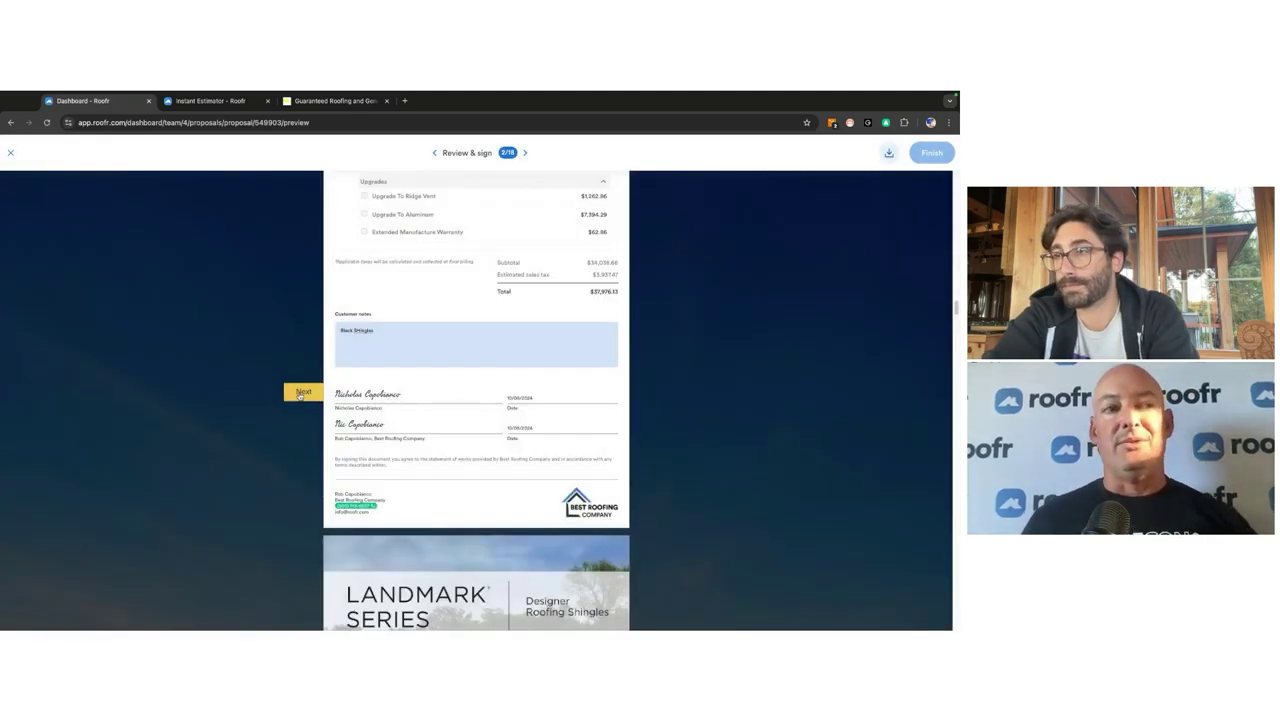
Step: Initial the shingle bundle and plywood lines and Terms items 4, 6, 7, 8, then sign the Terms page
left_click(383, 392)
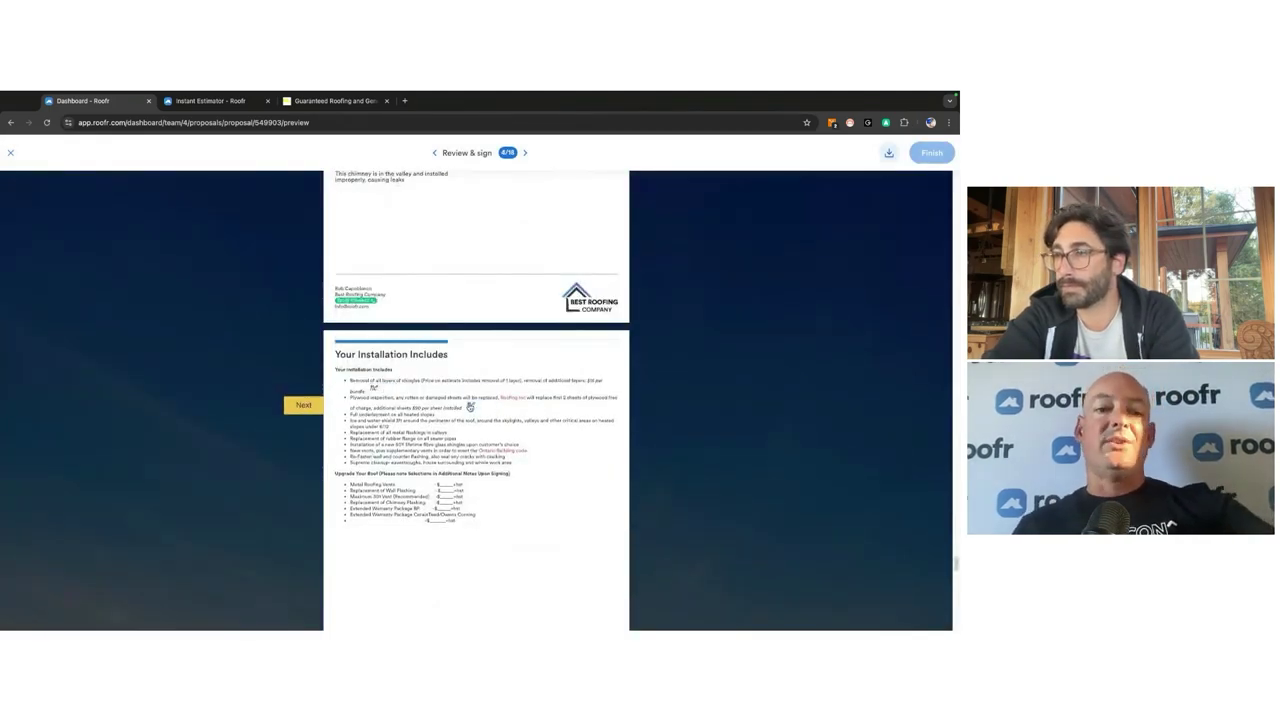
left_click(306, 404)
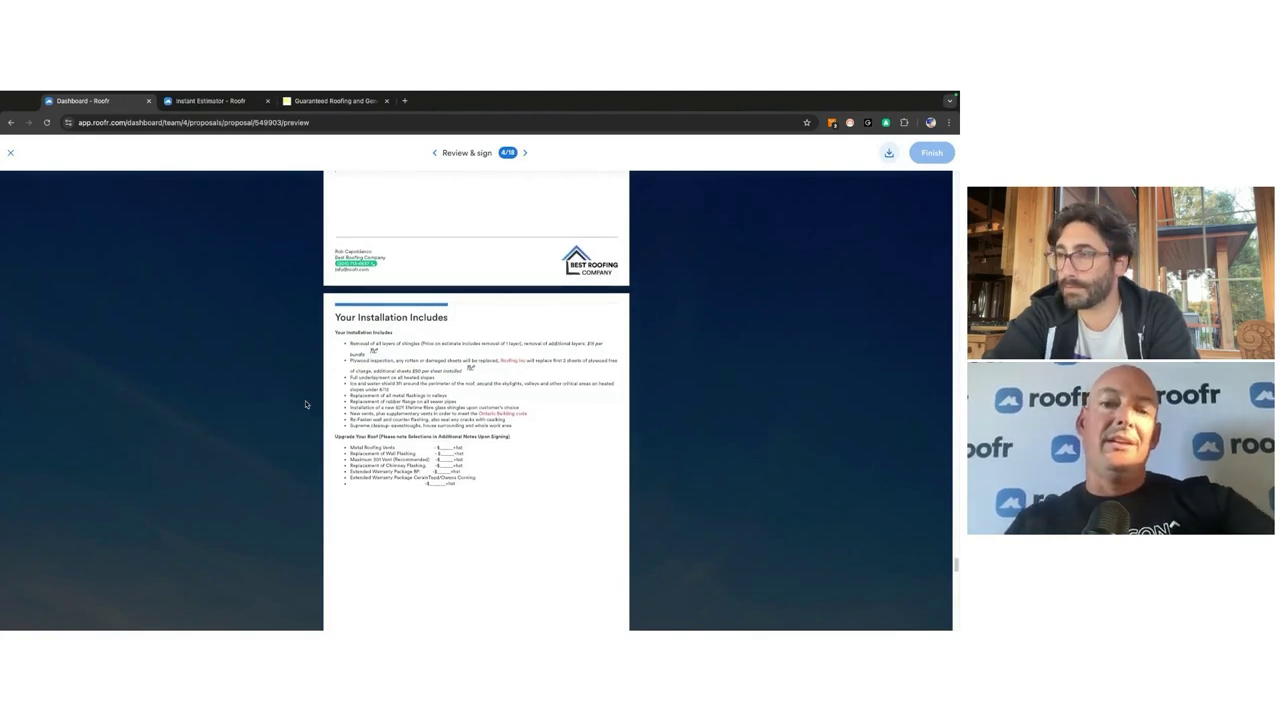
left_click(306, 404)
left_click(606, 429)
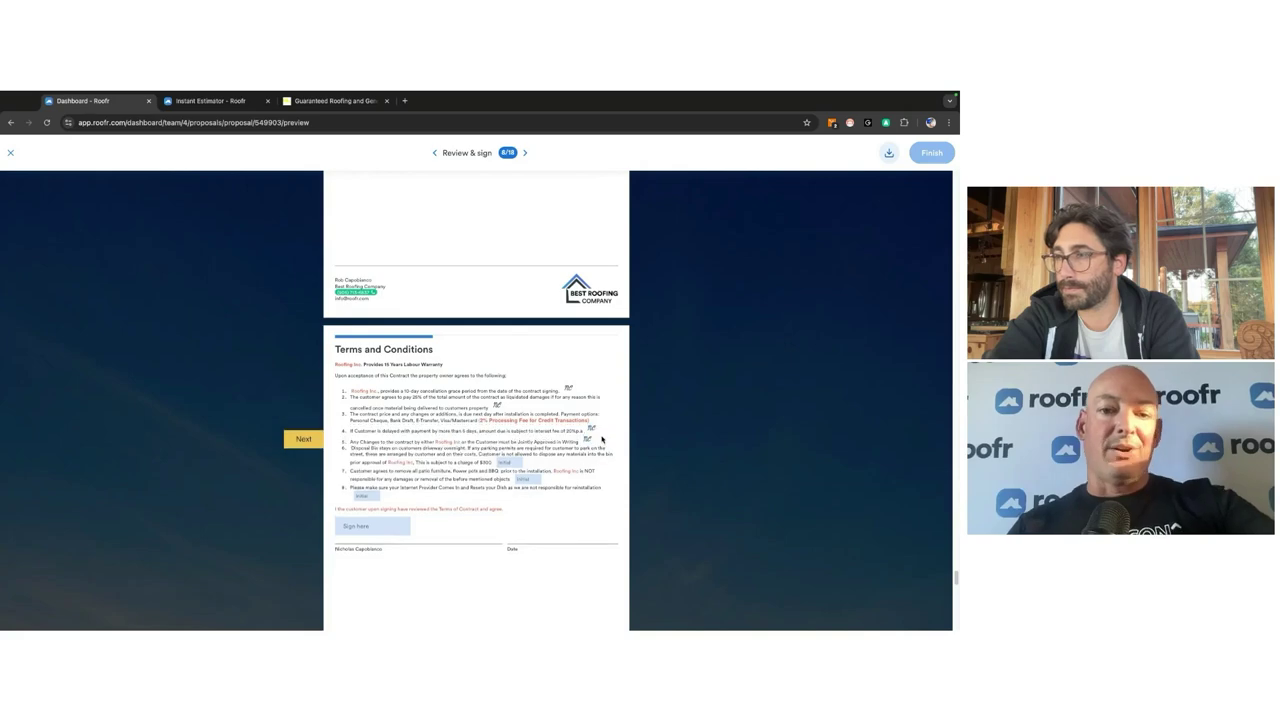
left_click(510, 462)
left_click(524, 479)
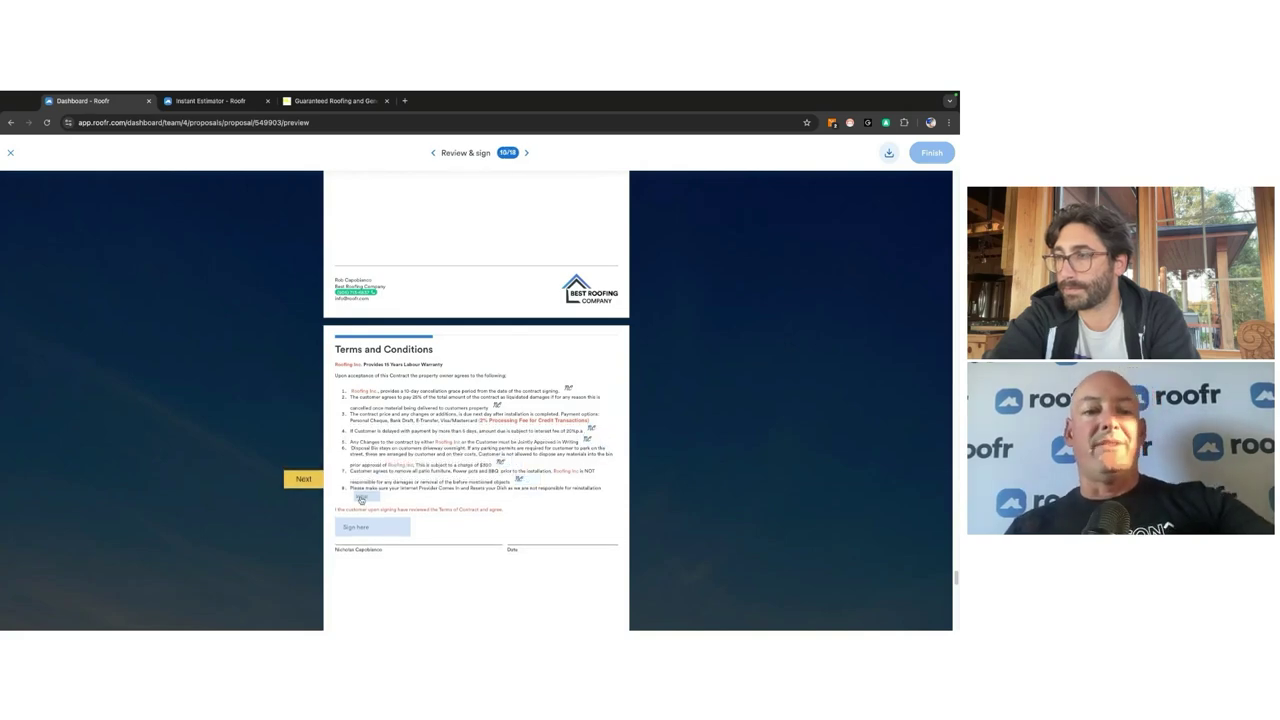
left_click(361, 498)
left_click(368, 532)
left_click(303, 527)
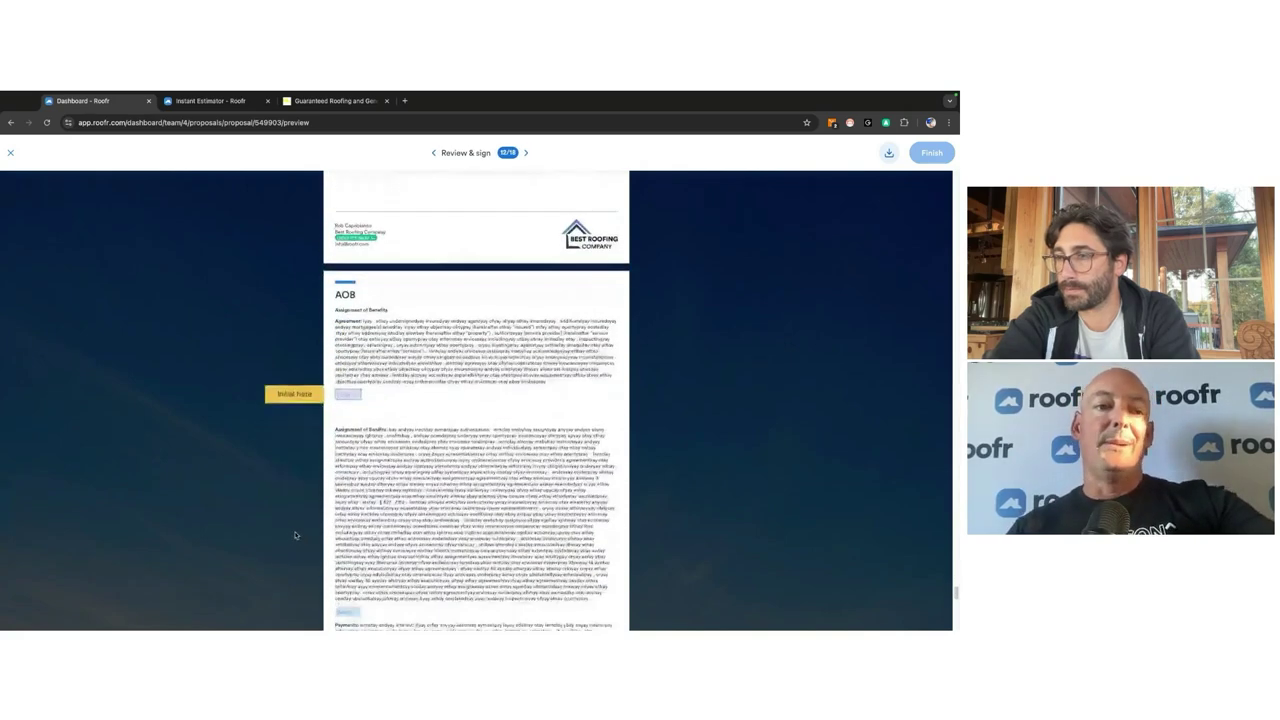
Step: Initial the Assignment of Benefits, Payment, Stop Work Orders and Collection Only Services sections and sign the final page
scroll(342, 390, "down", 3)
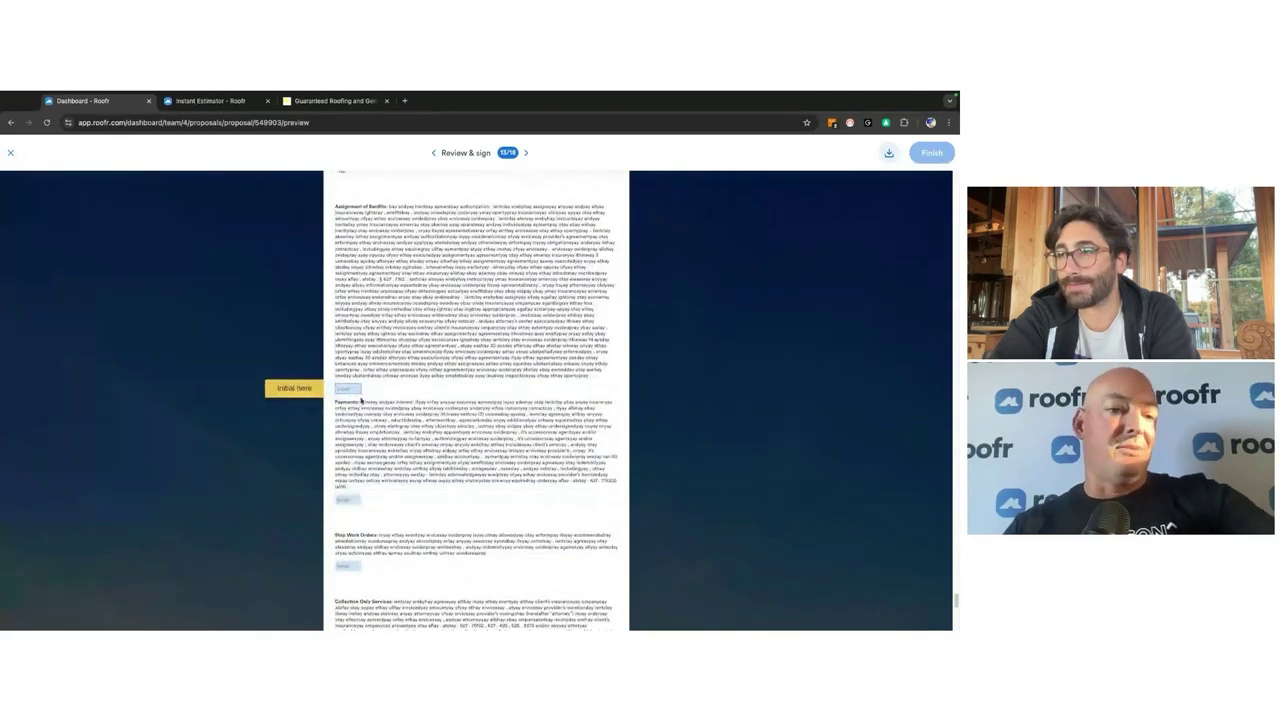
left_click(352, 391)
left_click(303, 388)
left_click(305, 388)
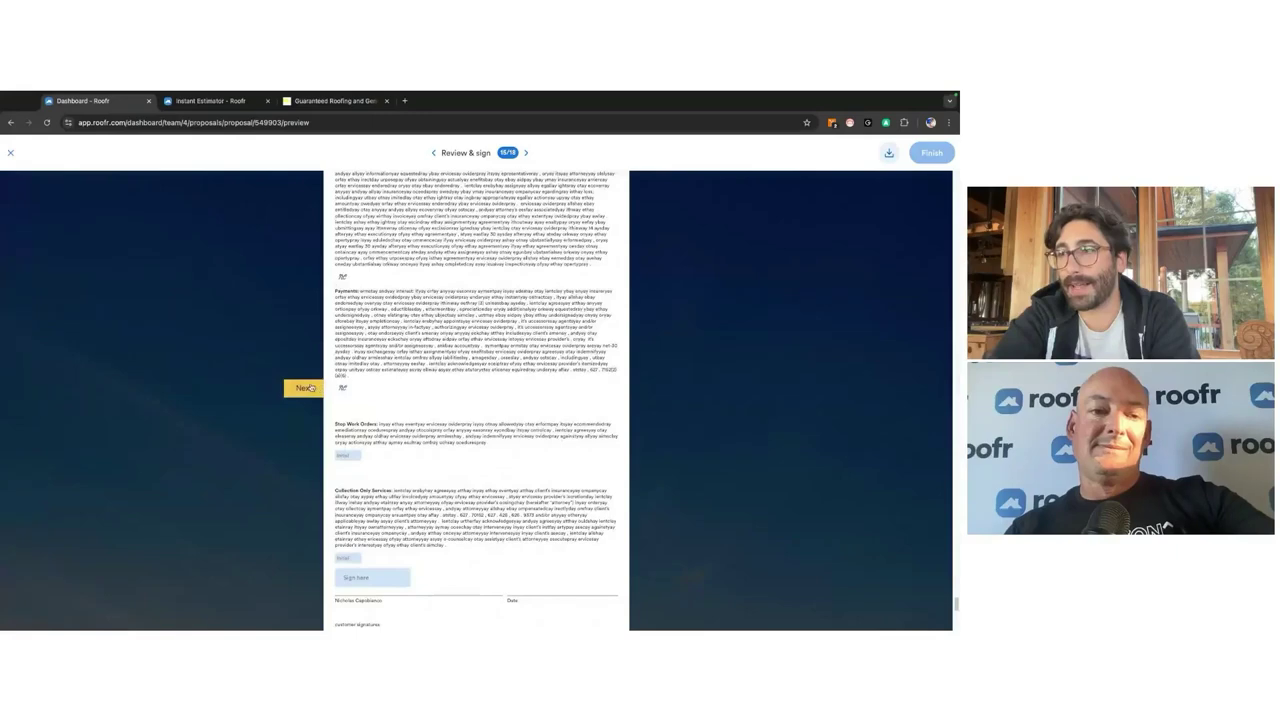
left_click(303, 388)
left_click(342, 389)
left_click(342, 491)
left_click(349, 510)
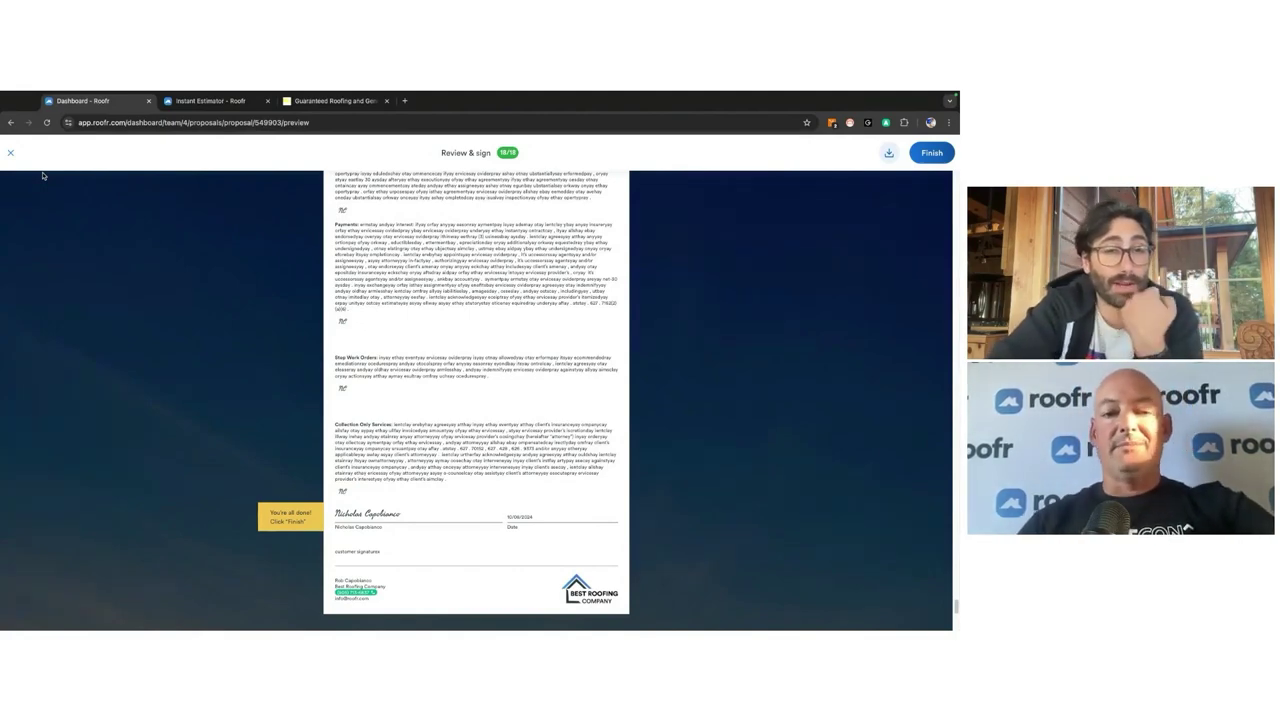
Step: Scroll back over the signed contract, then exit the signing view without finishing
scroll(368, 318, "up", 1)
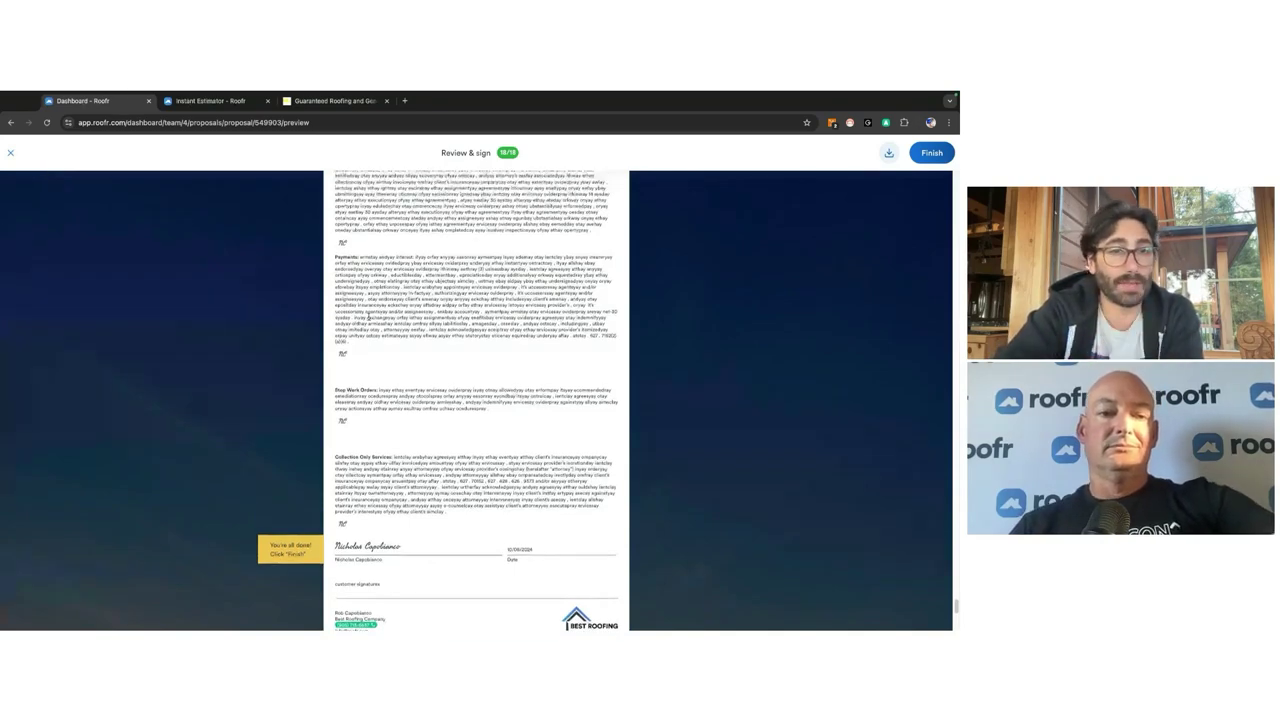
scroll(368, 317, "up", 20)
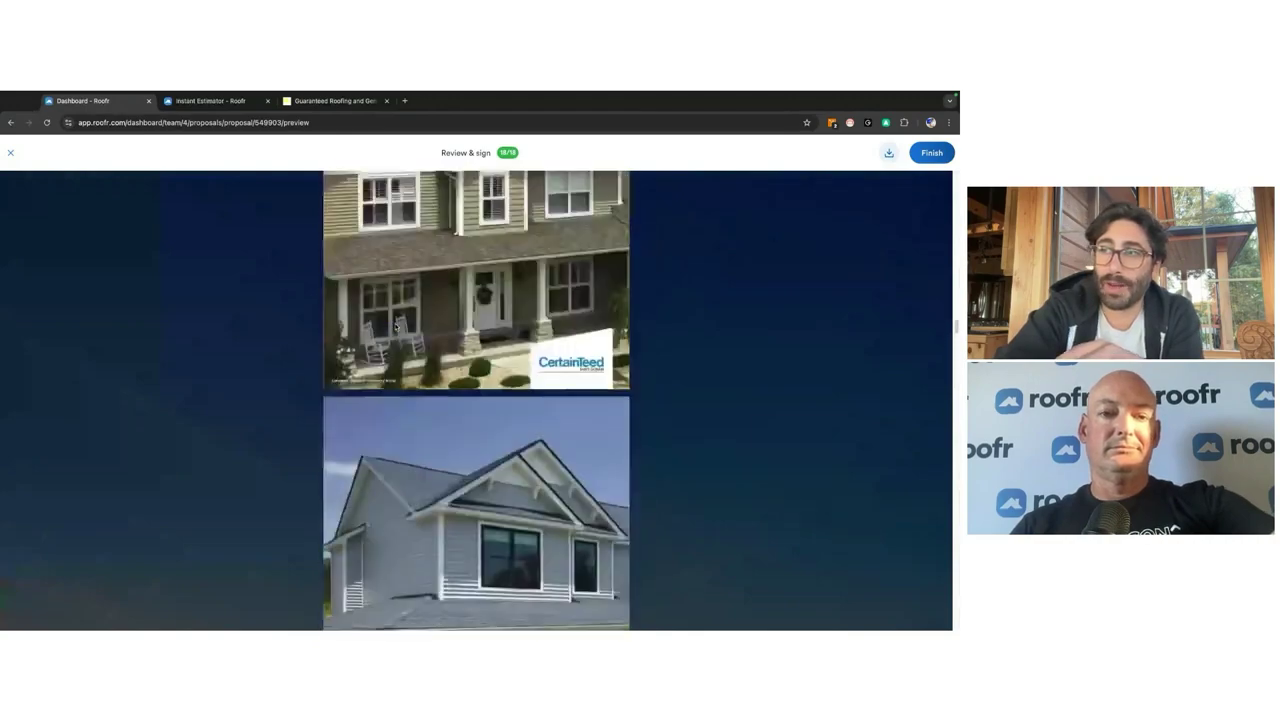
scroll(395, 325, "up", 15)
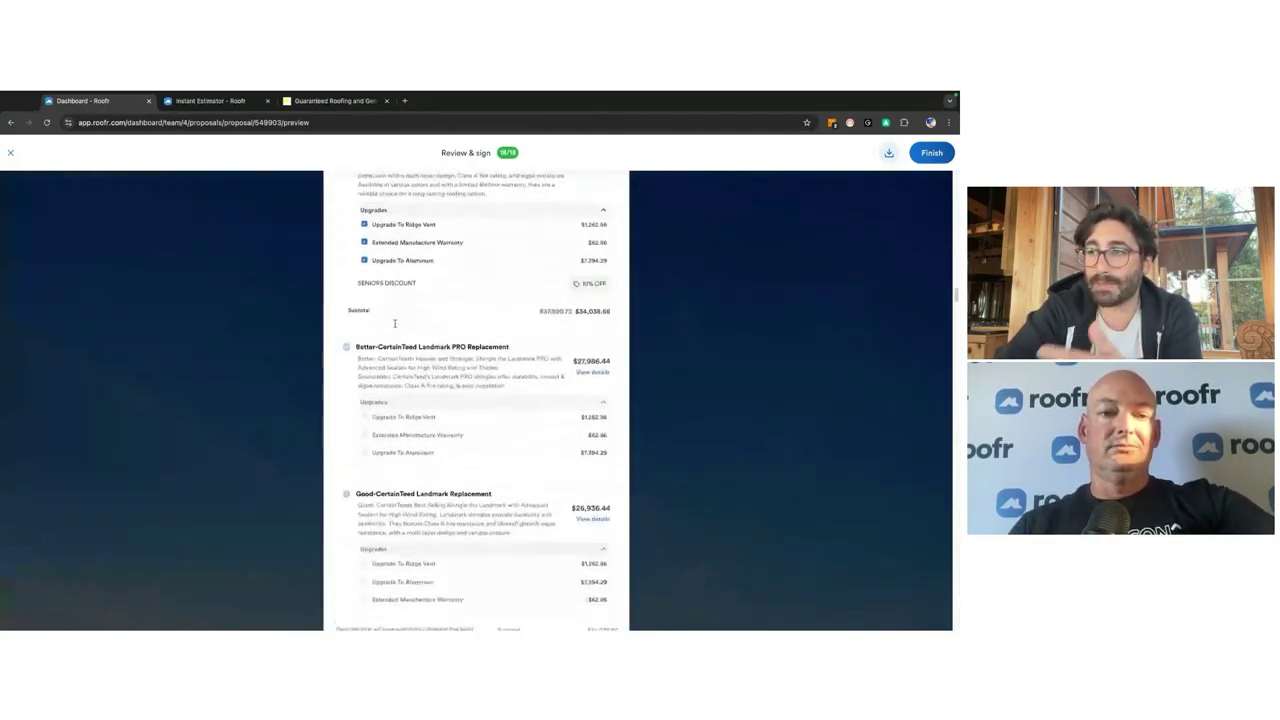
scroll(395, 323, "down", 3)
scroll(440, 270, "up", 2)
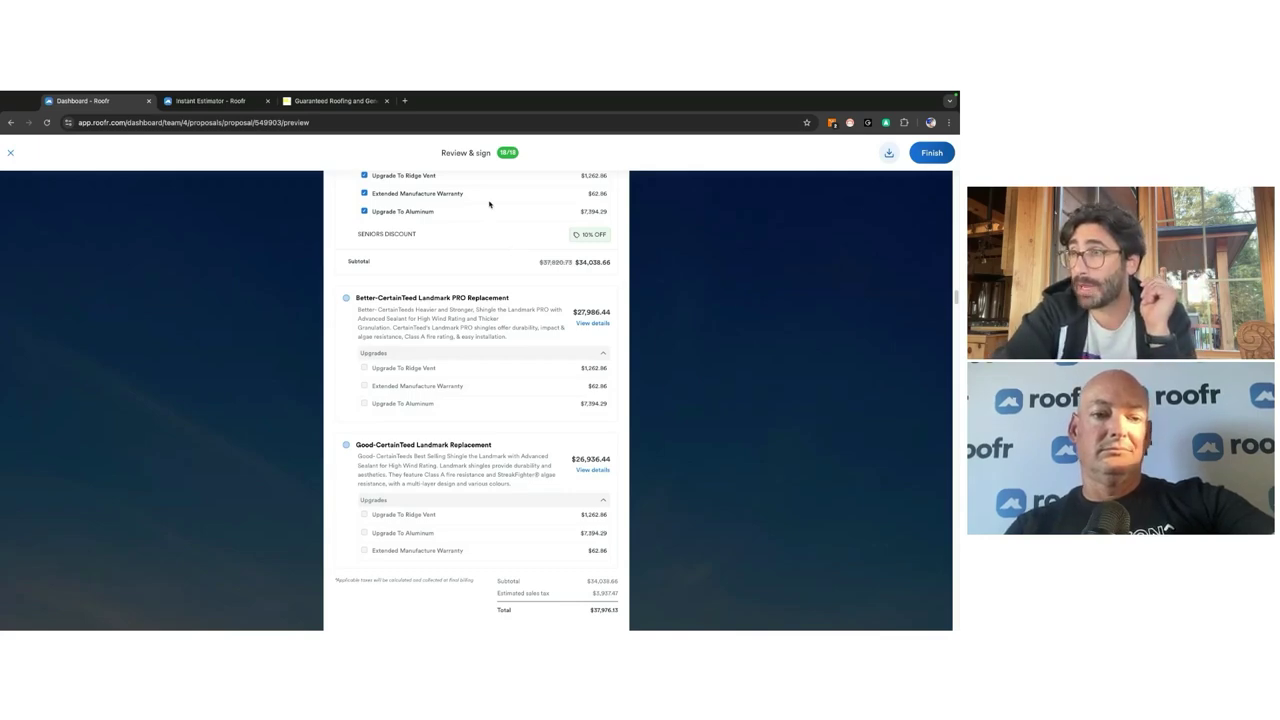
scroll(665, 256, "down", 2)
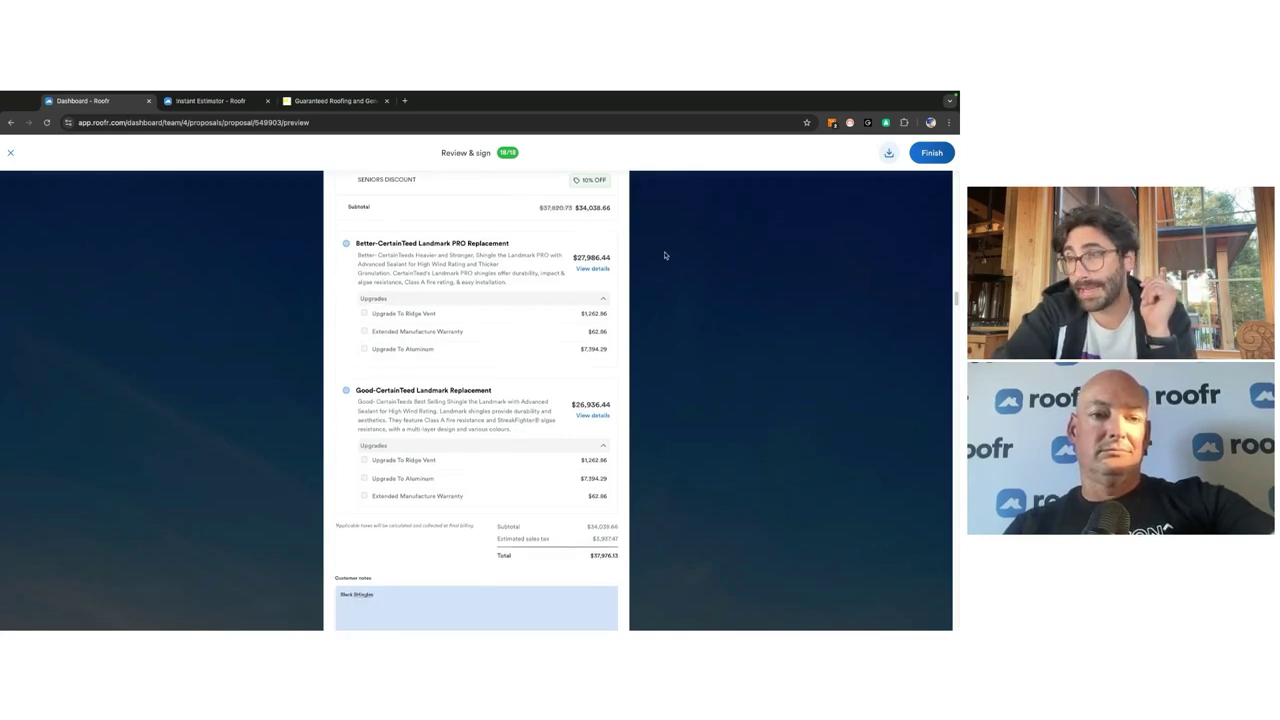
left_click(11, 155)
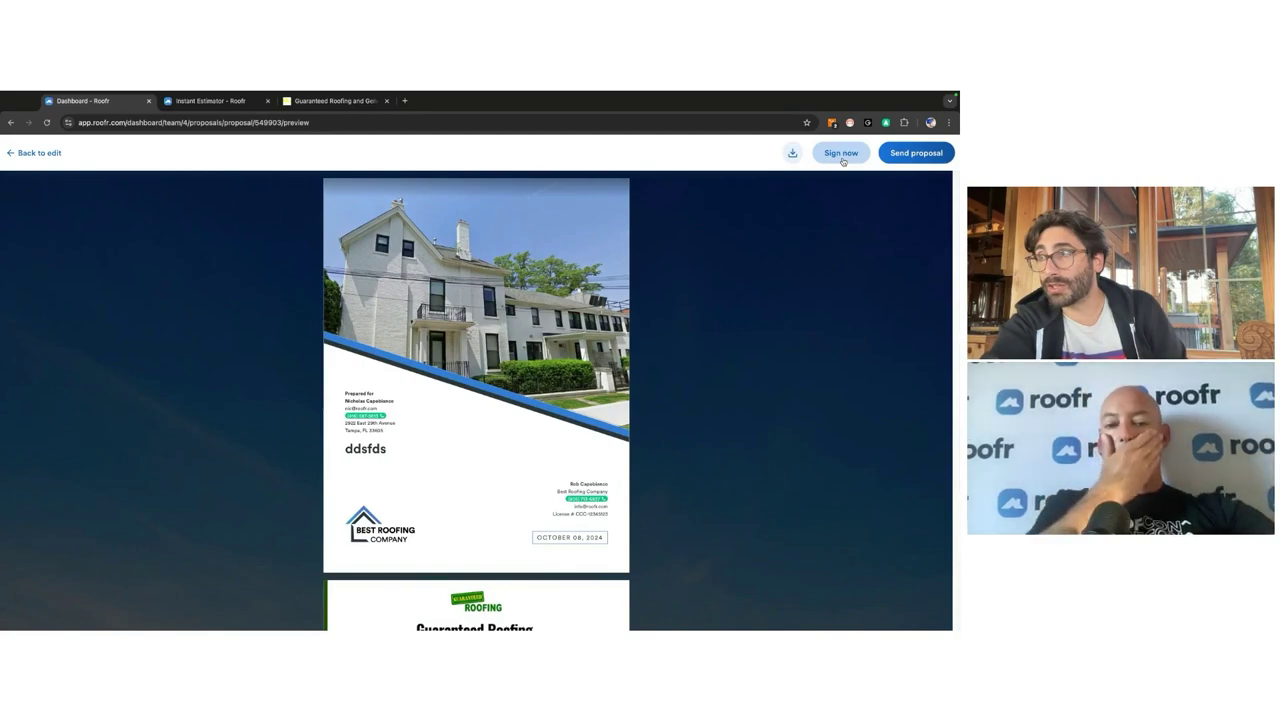
Step: Restart signing with the Best-CertainTeed PREMIUM option and the Extended Manufacture Warranty upgrade
left_click(843, 161)
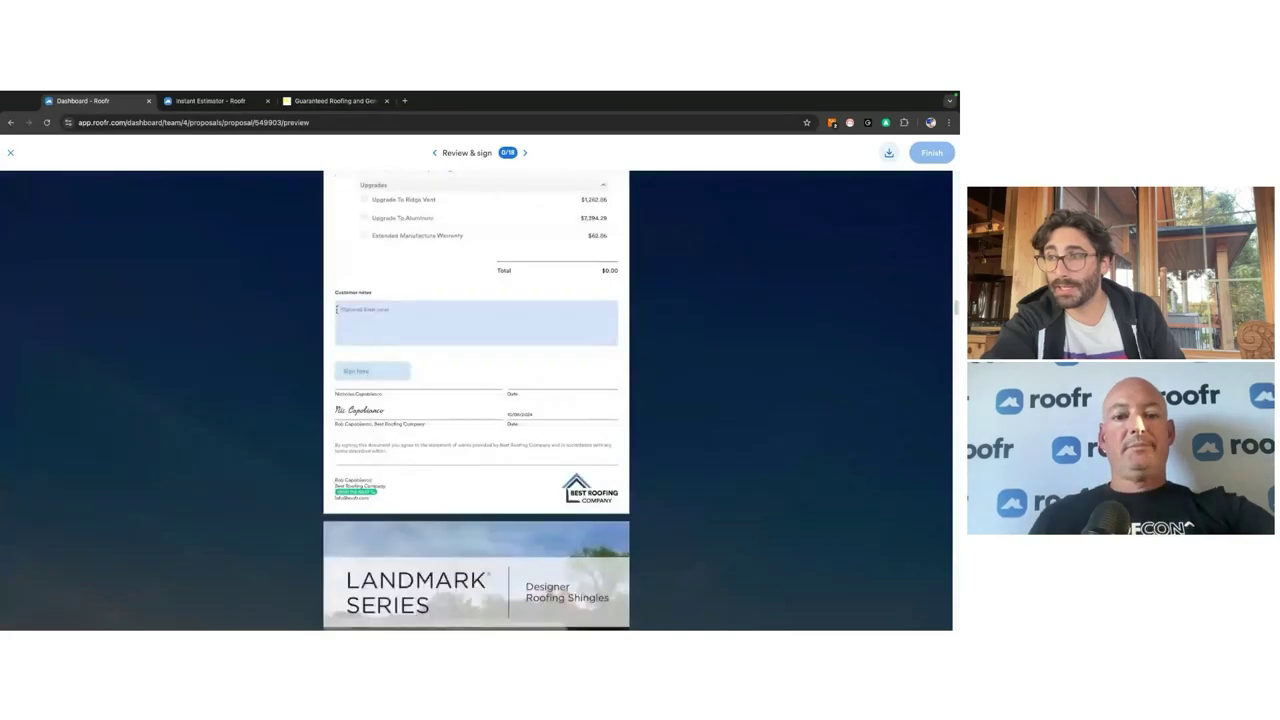
scroll(317, 274, "up", 5)
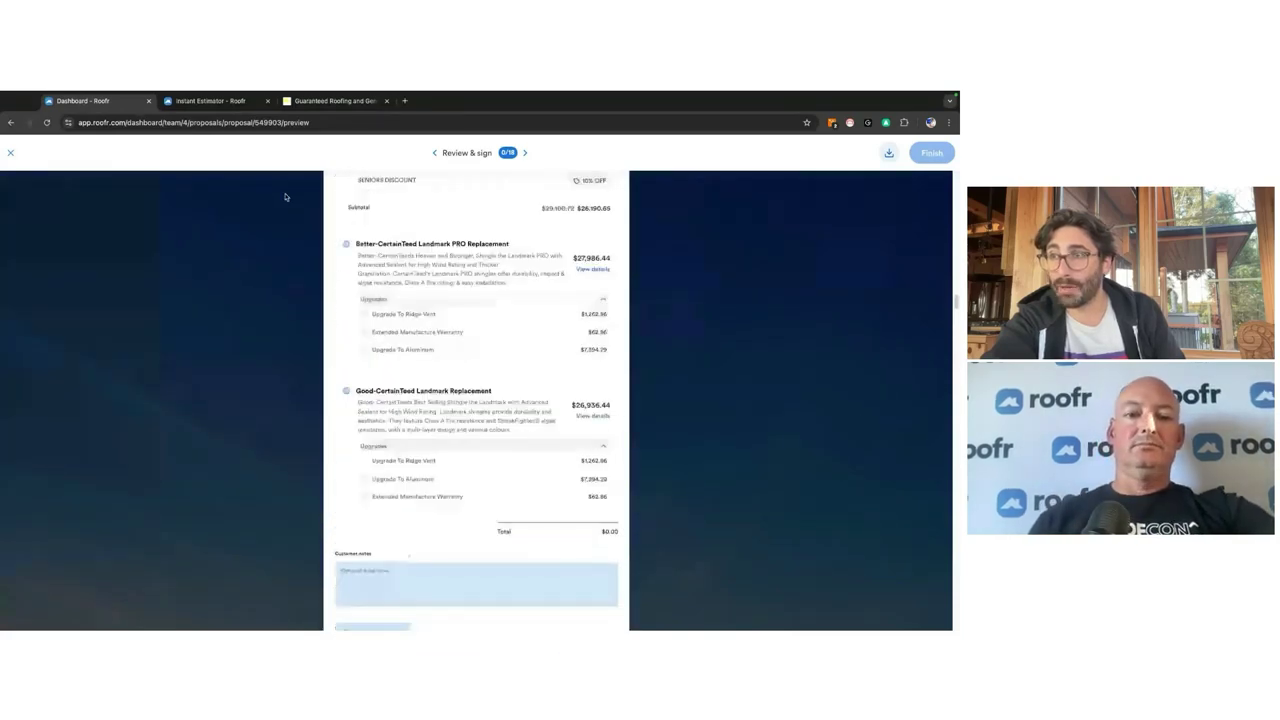
scroll(285, 197, "up", 3)
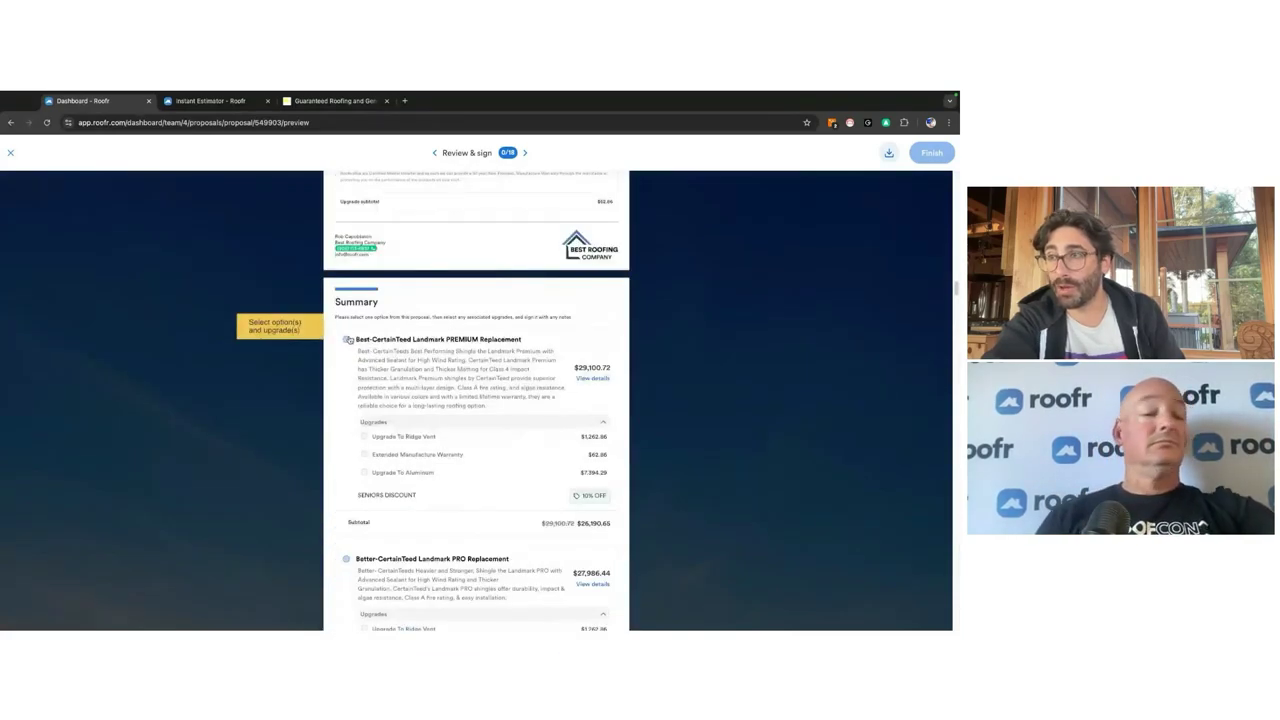
left_click(347, 340)
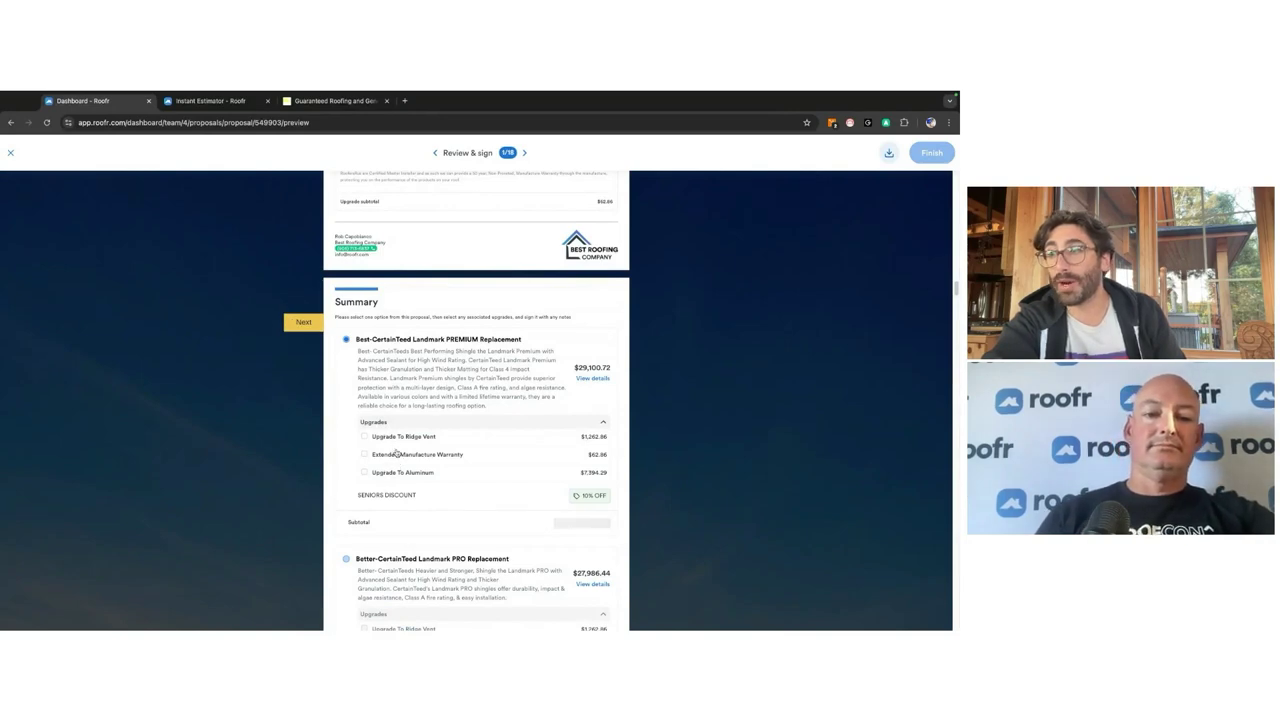
left_click(396, 454)
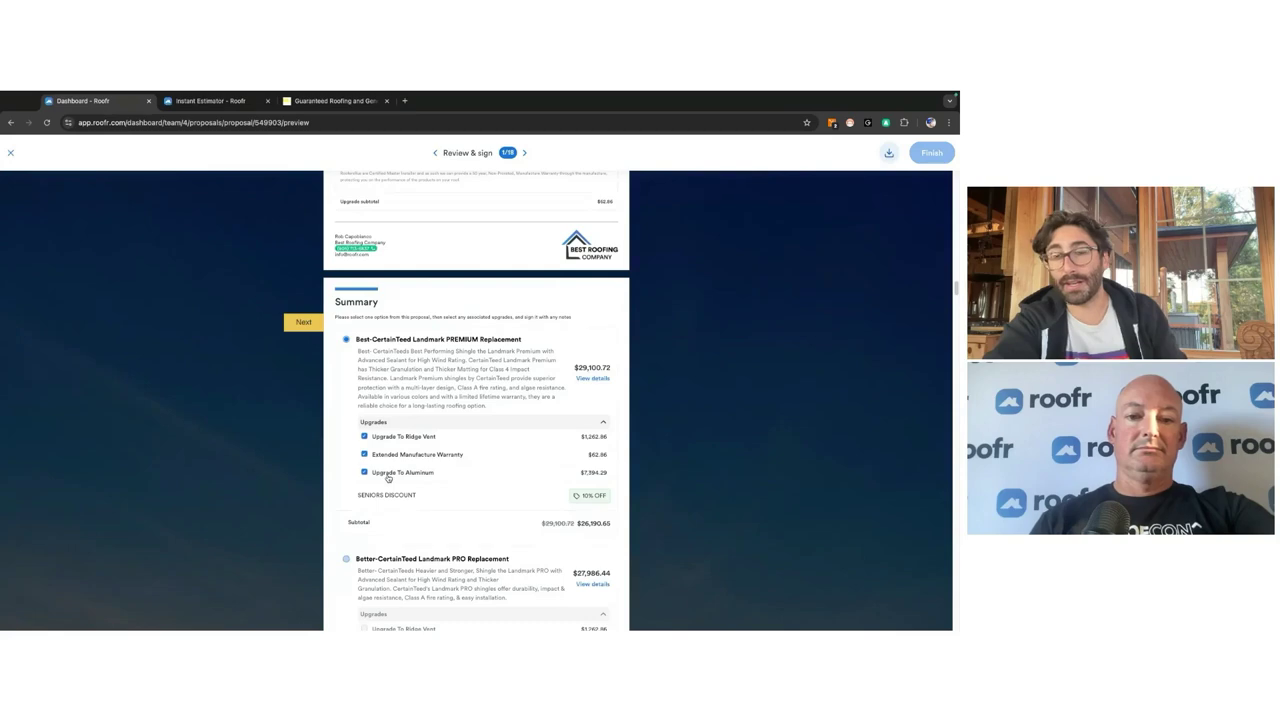
Step: Save the customer signature, initial the shingle bundle and plywood lines, and close the signing view
left_click(300, 322)
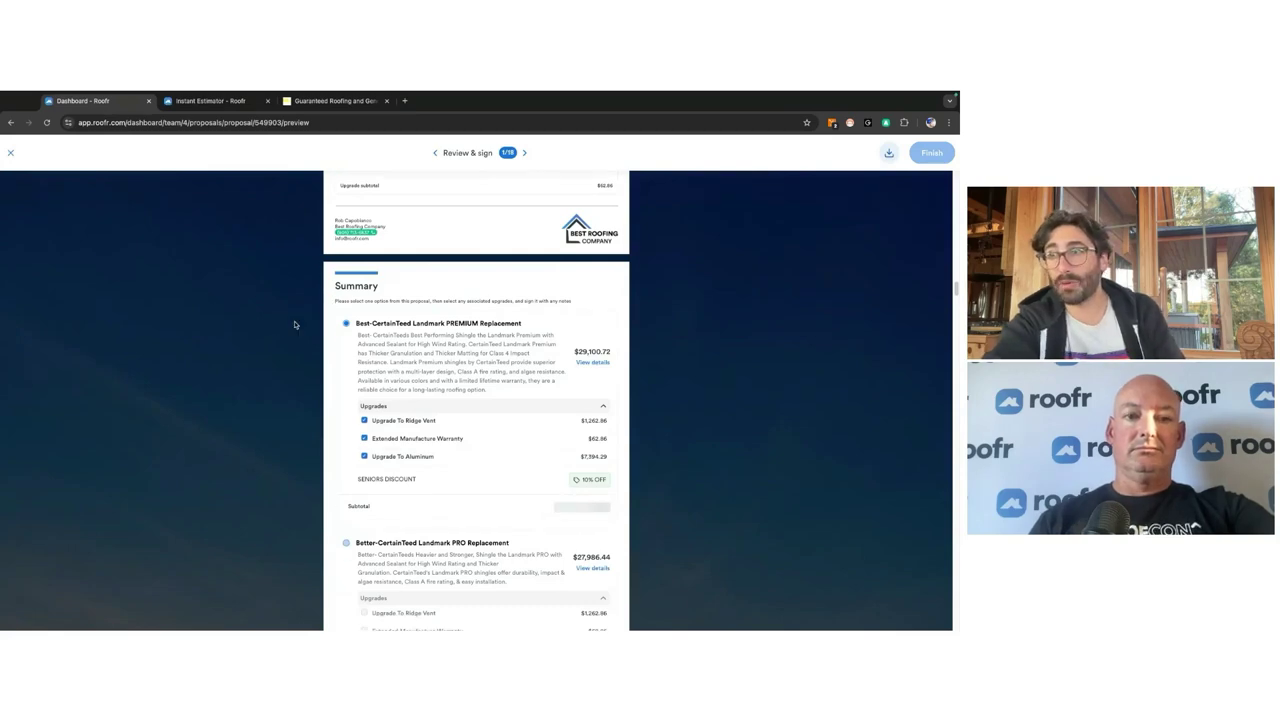
left_click(295, 391)
left_click(505, 474)
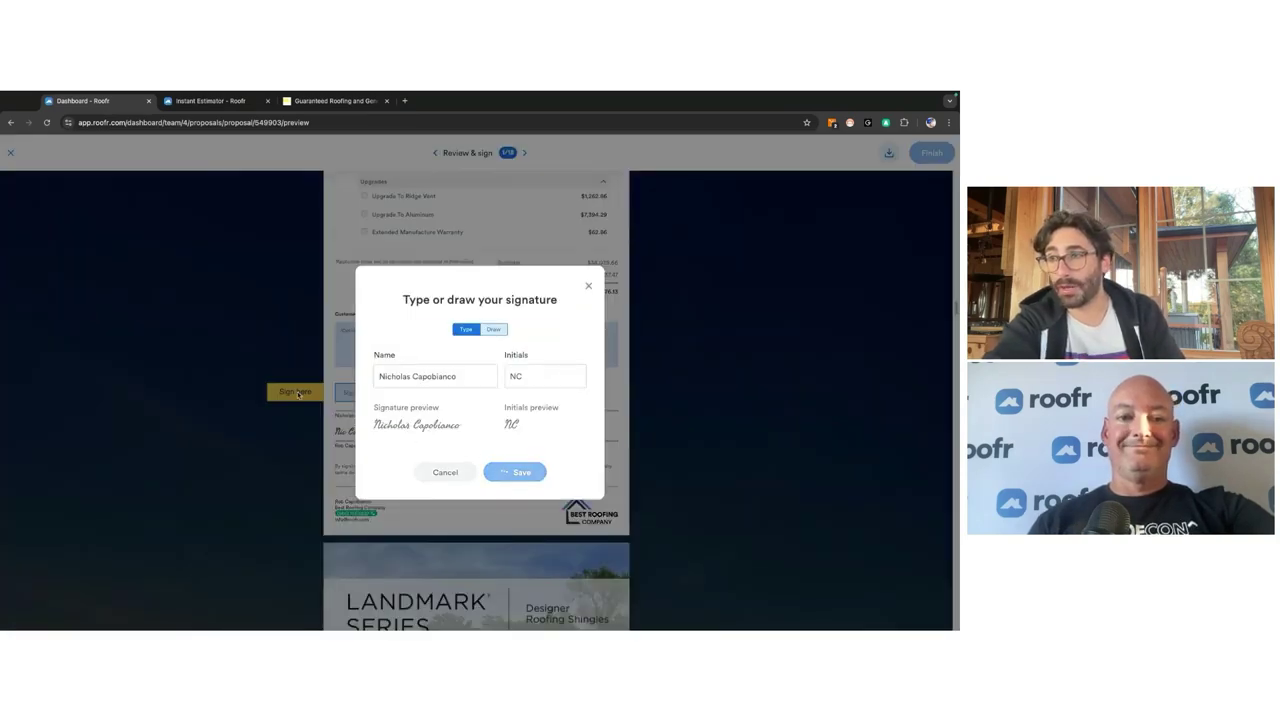
left_click(288, 392)
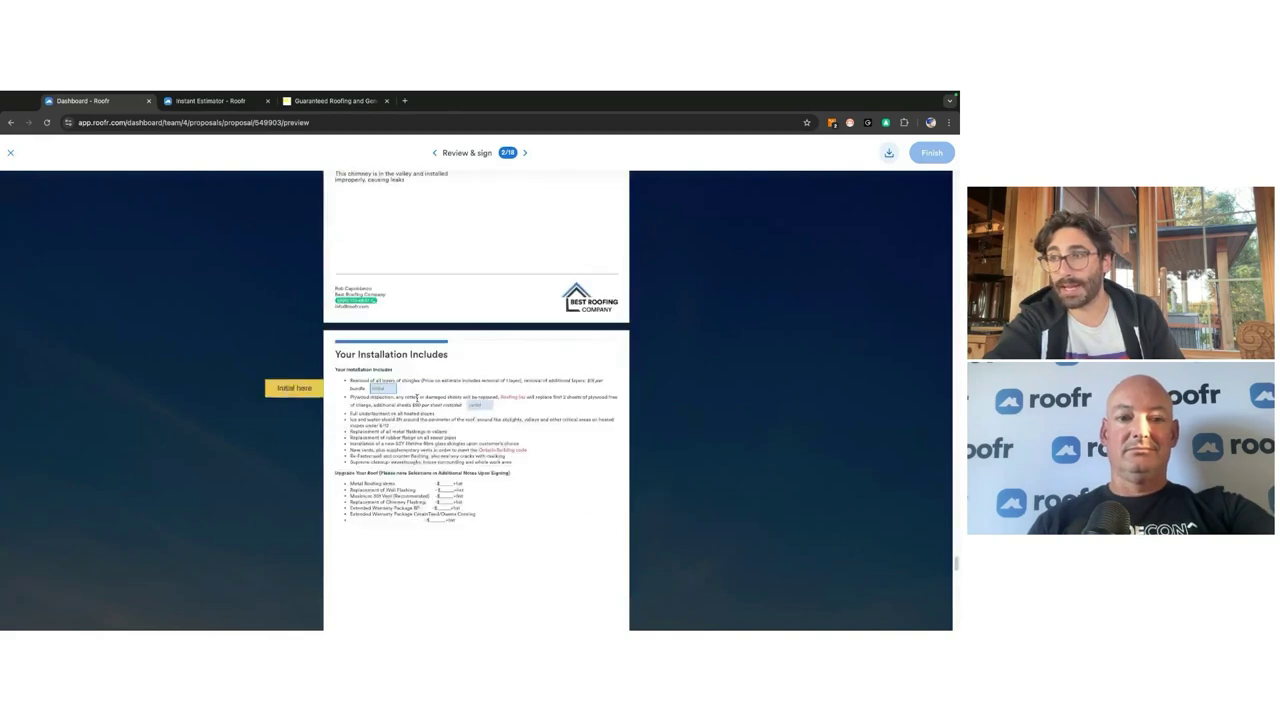
left_click(385, 390)
left_click(461, 408)
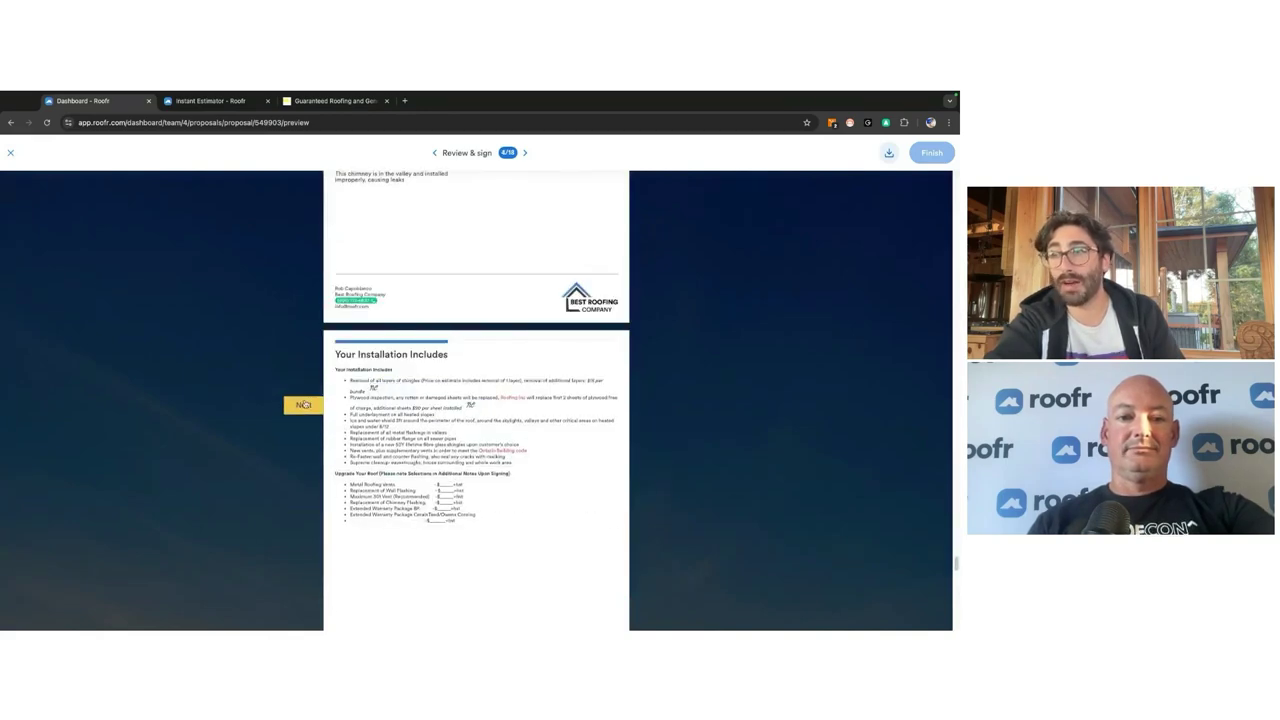
left_click(304, 404)
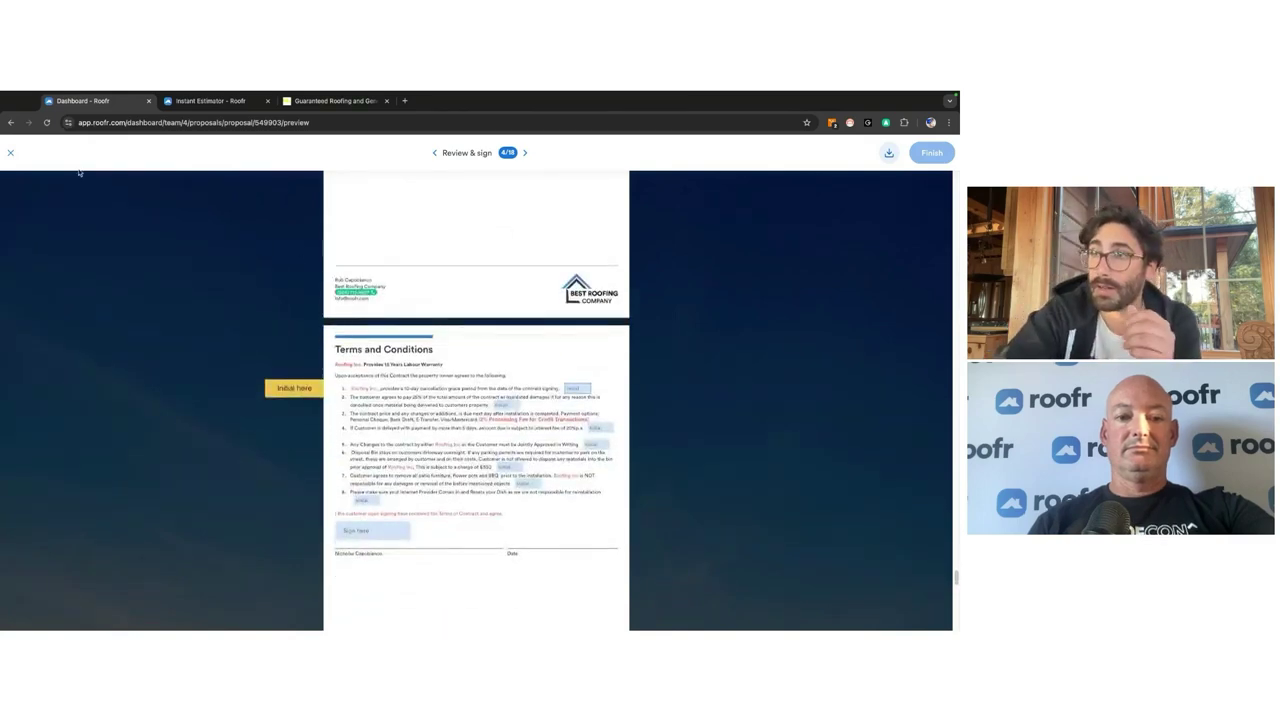
left_click(11, 152)
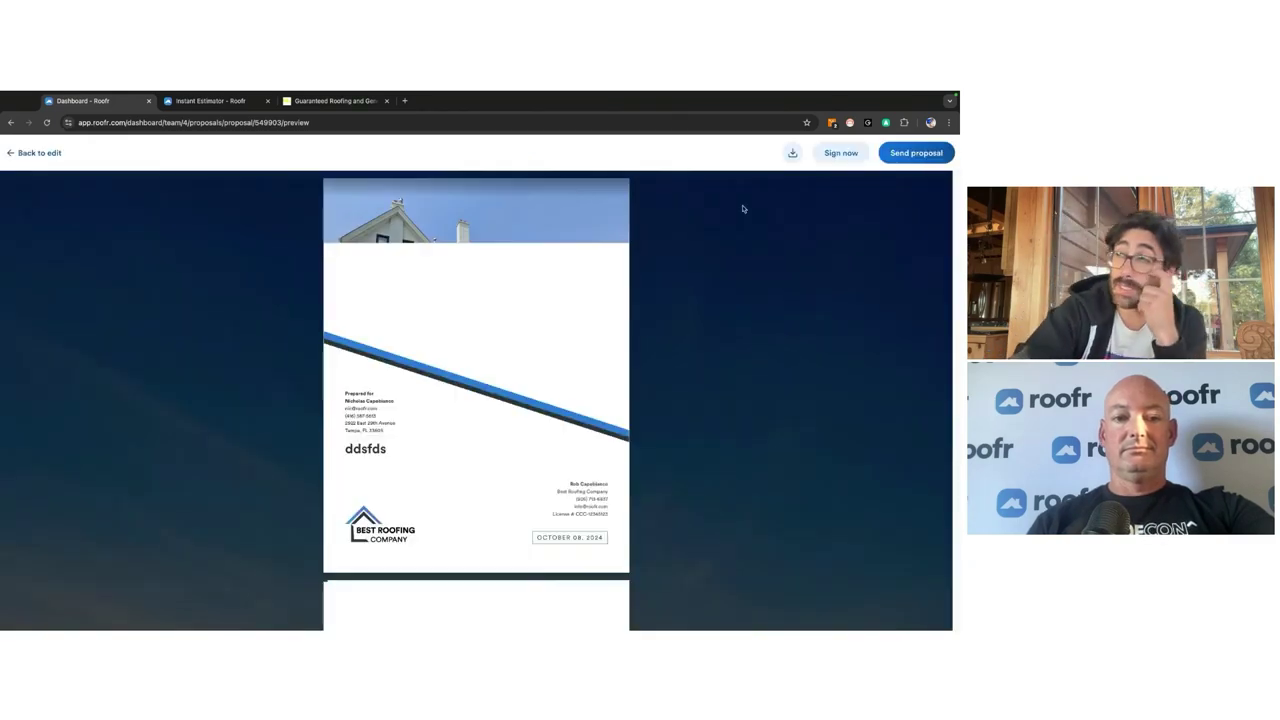
left_click(916, 152)
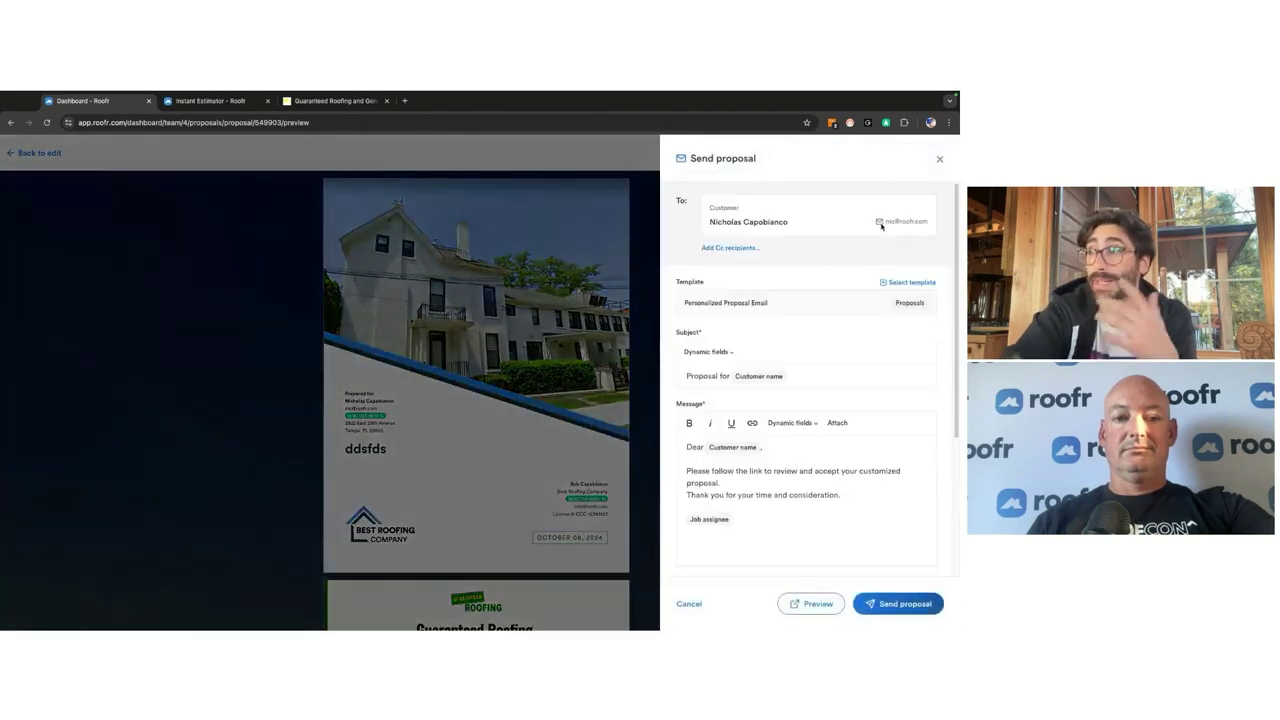
left_click(897, 284)
scroll(794, 300, "down", 5)
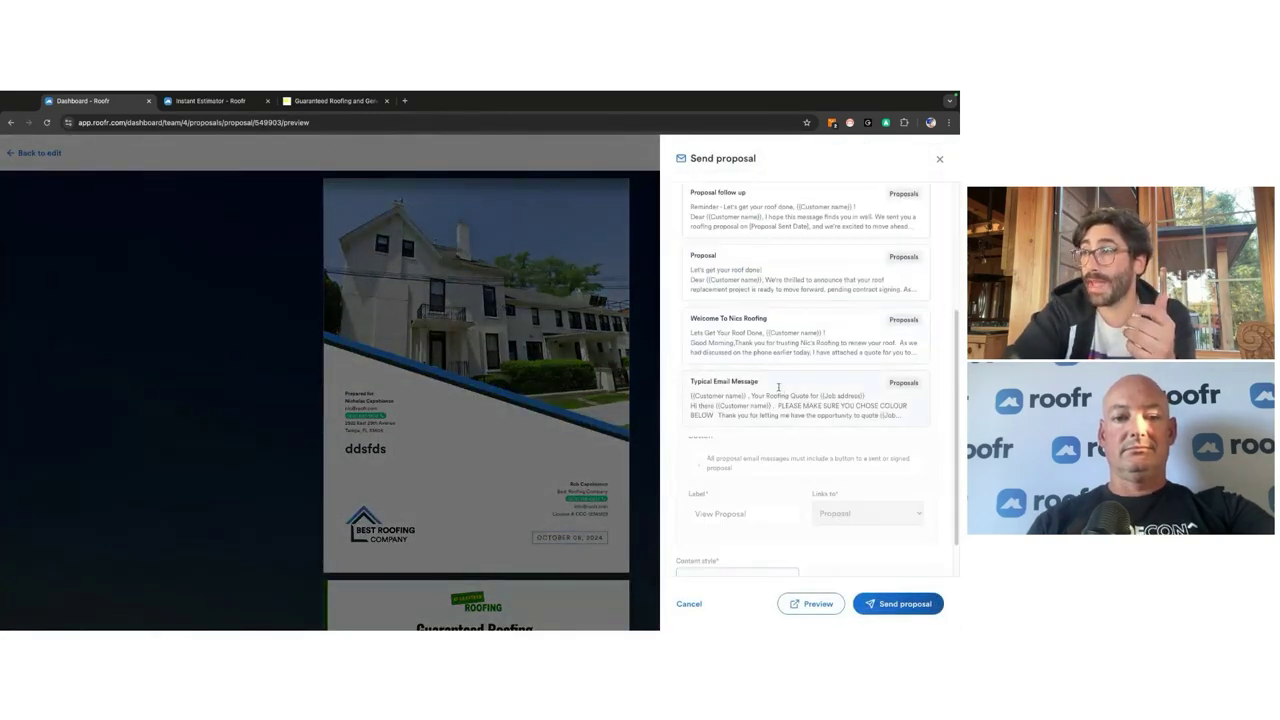
left_click(778, 384)
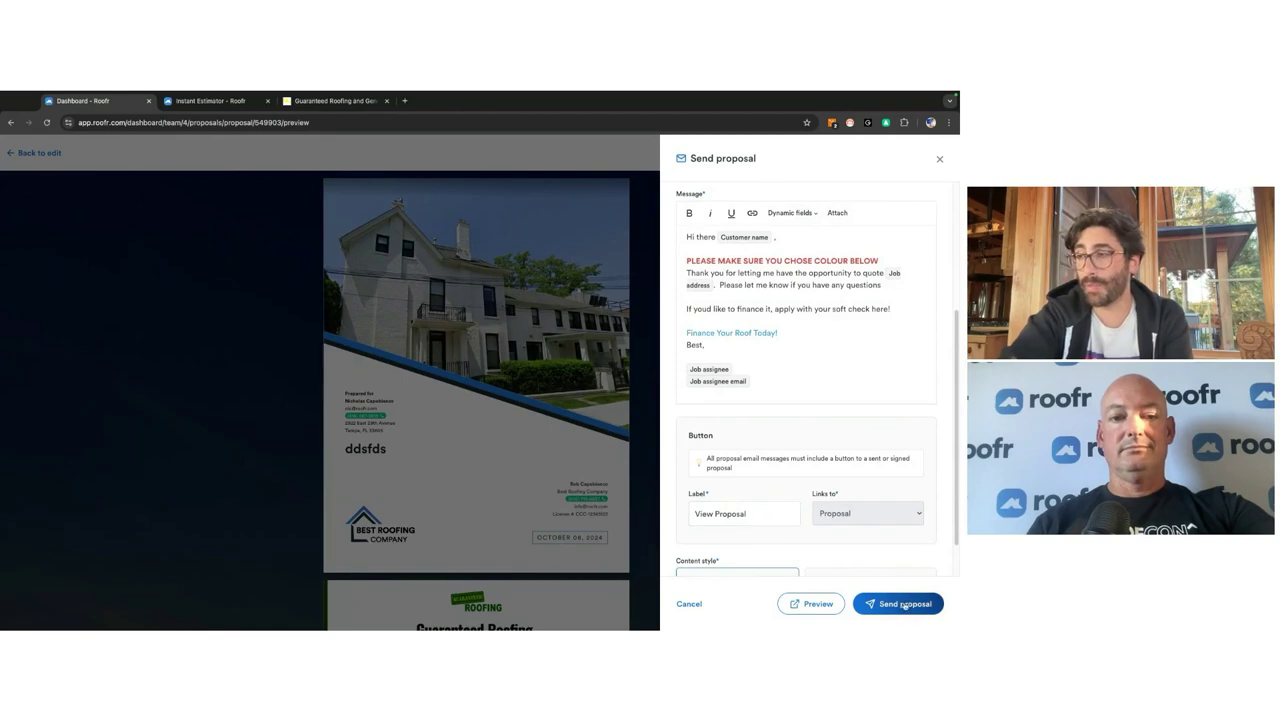
left_click(903, 606)
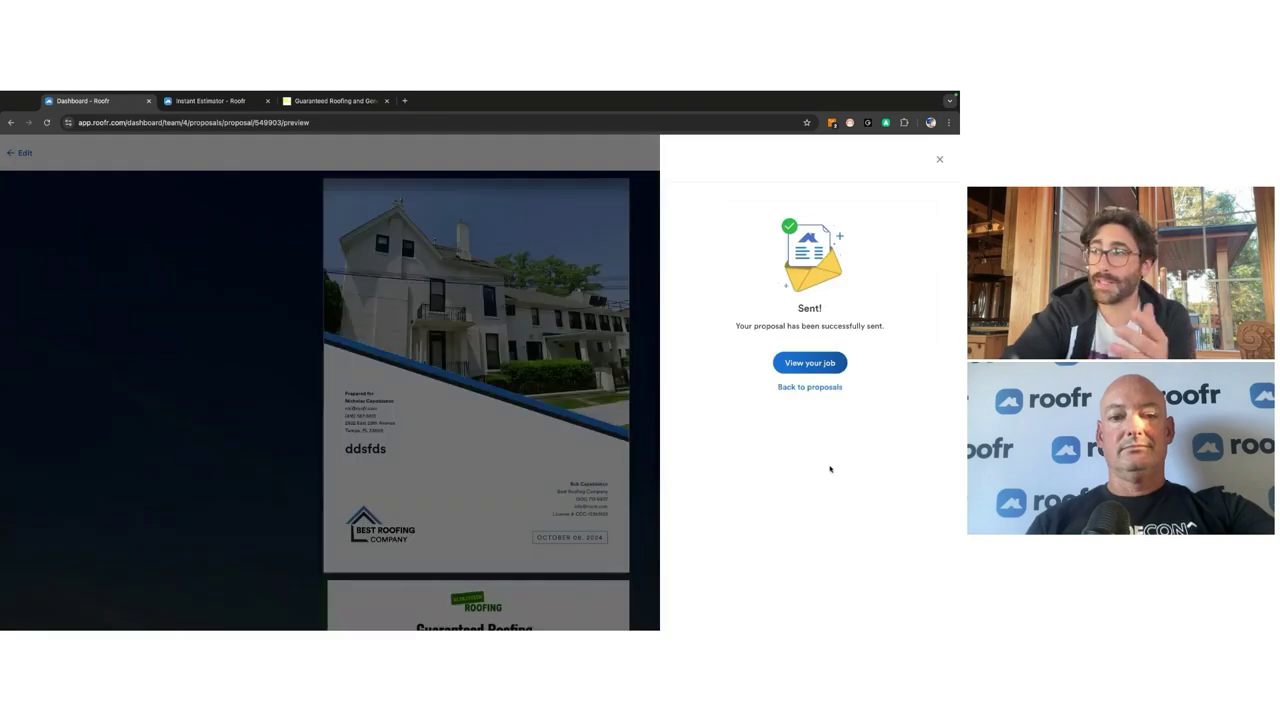
left_click(830, 362)
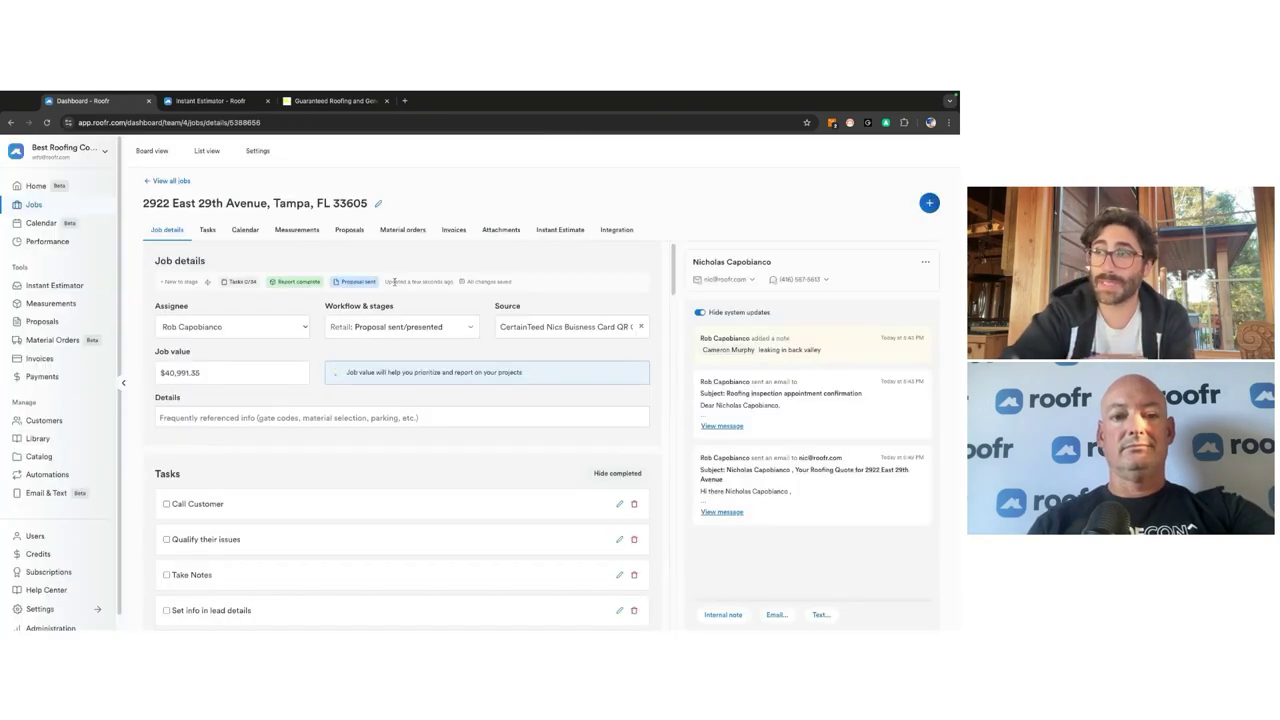
Step: Expand the quote and inspection confirmation emails in the job activity, then go to Jobs and Automations
left_click(738, 511)
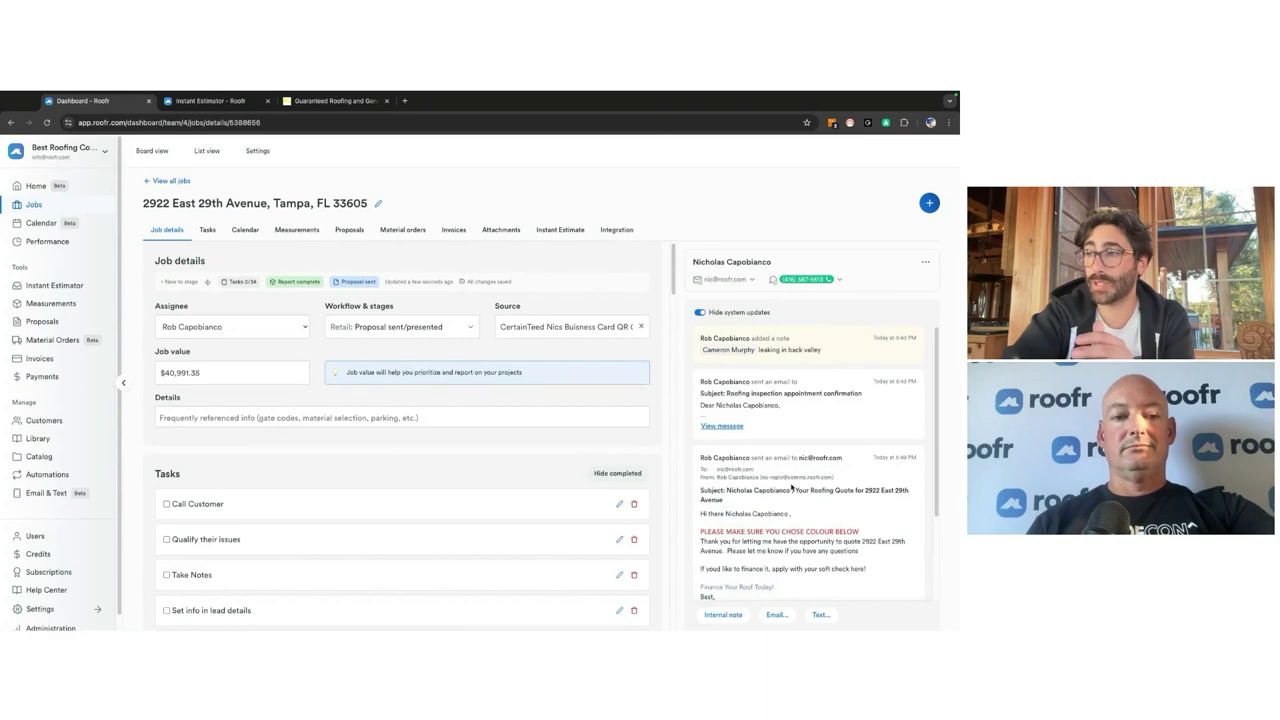
scroll(791, 487, "up", 2)
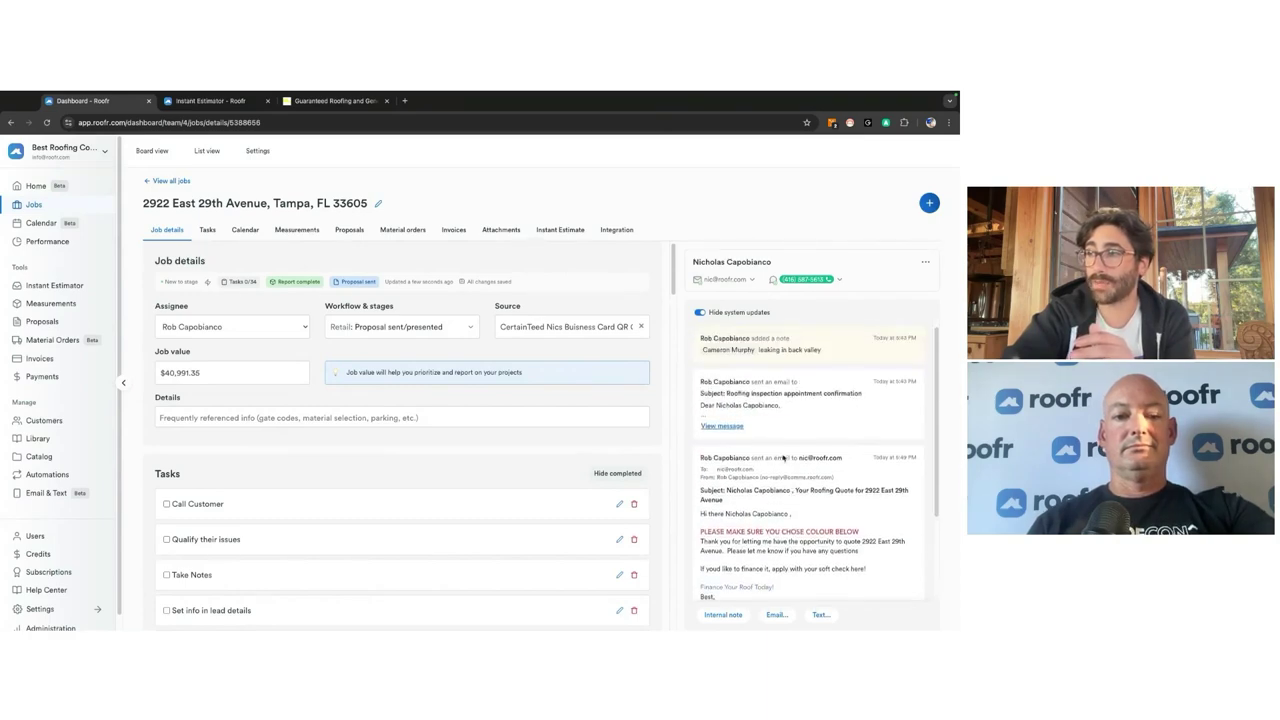
left_click(721, 425)
scroll(721, 430, "down", 5)
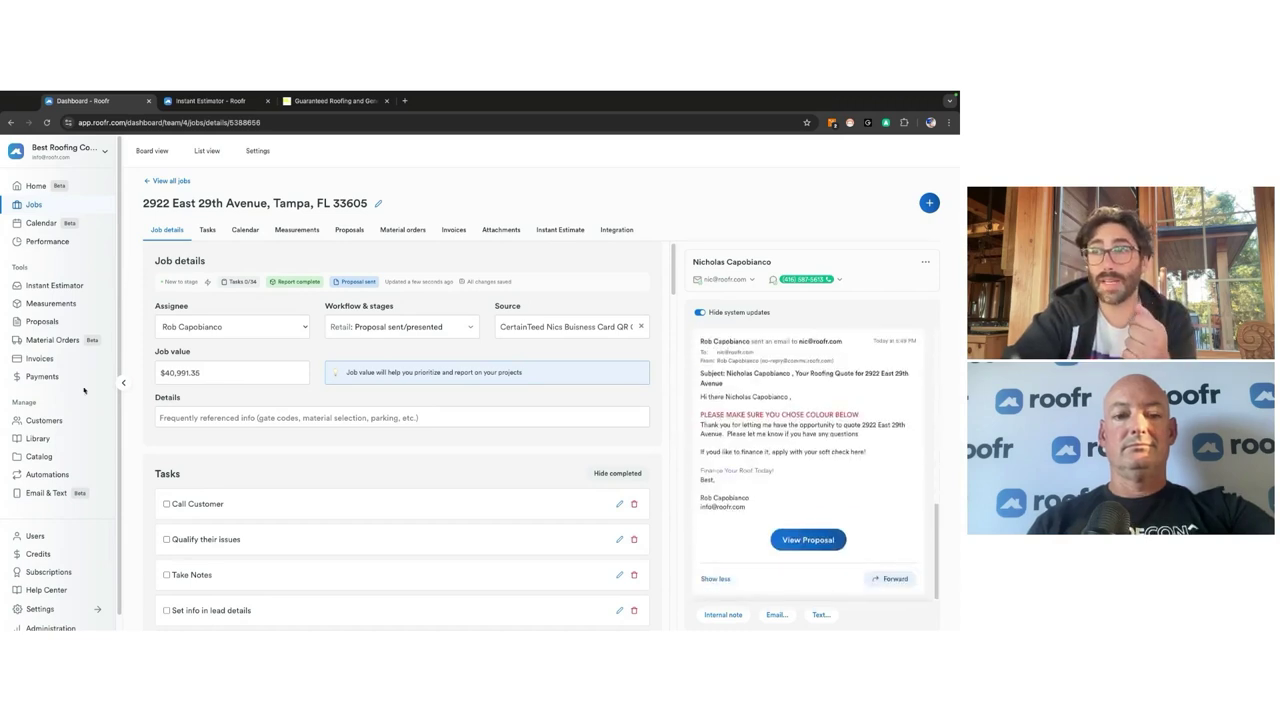
left_click(40, 205)
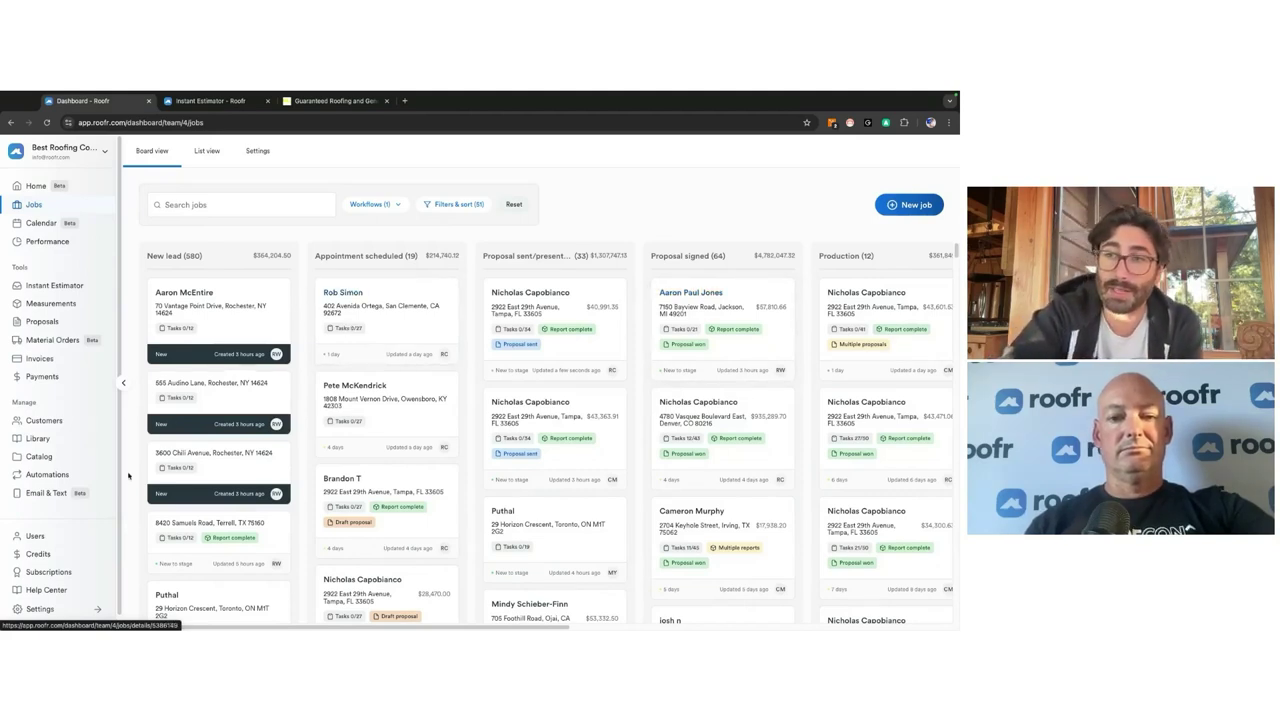
left_click(60, 474)
Step: Expand Material Drop Email, Production Stage, Appointment Scheduled, Job Start and Proposal Follow Up Text rules; edit the last
left_click(423, 286)
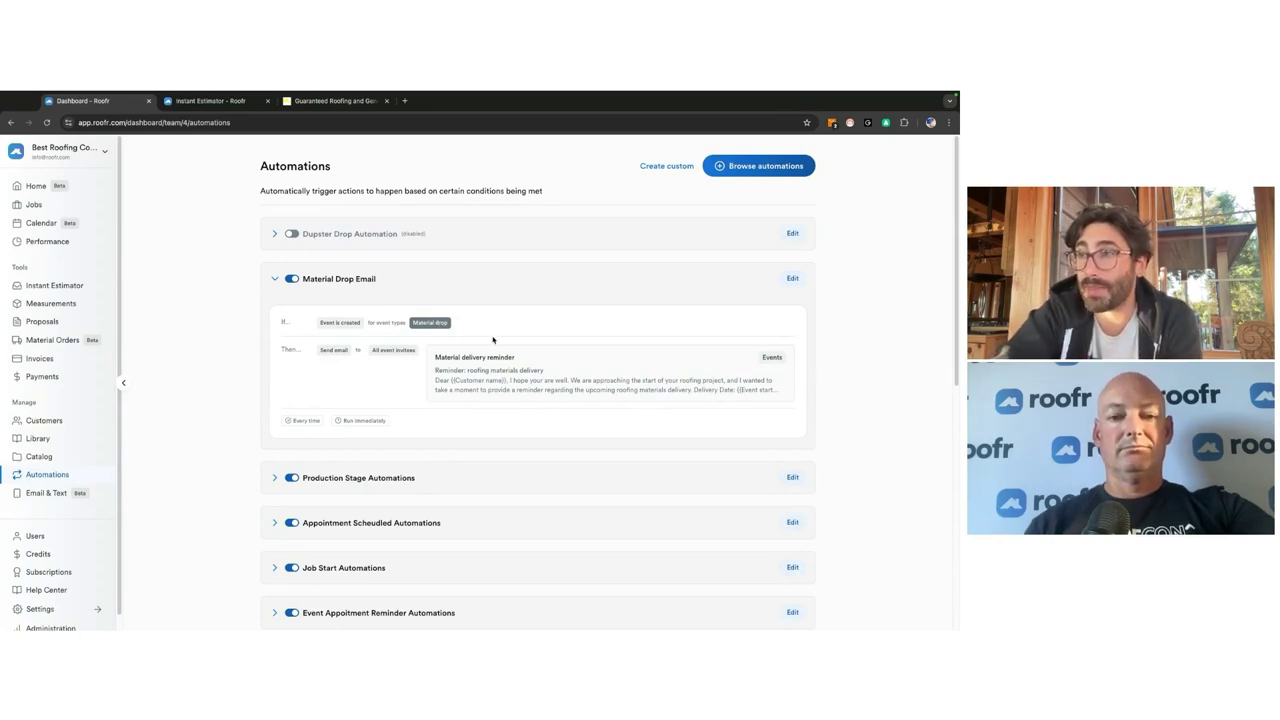
left_click(360, 477)
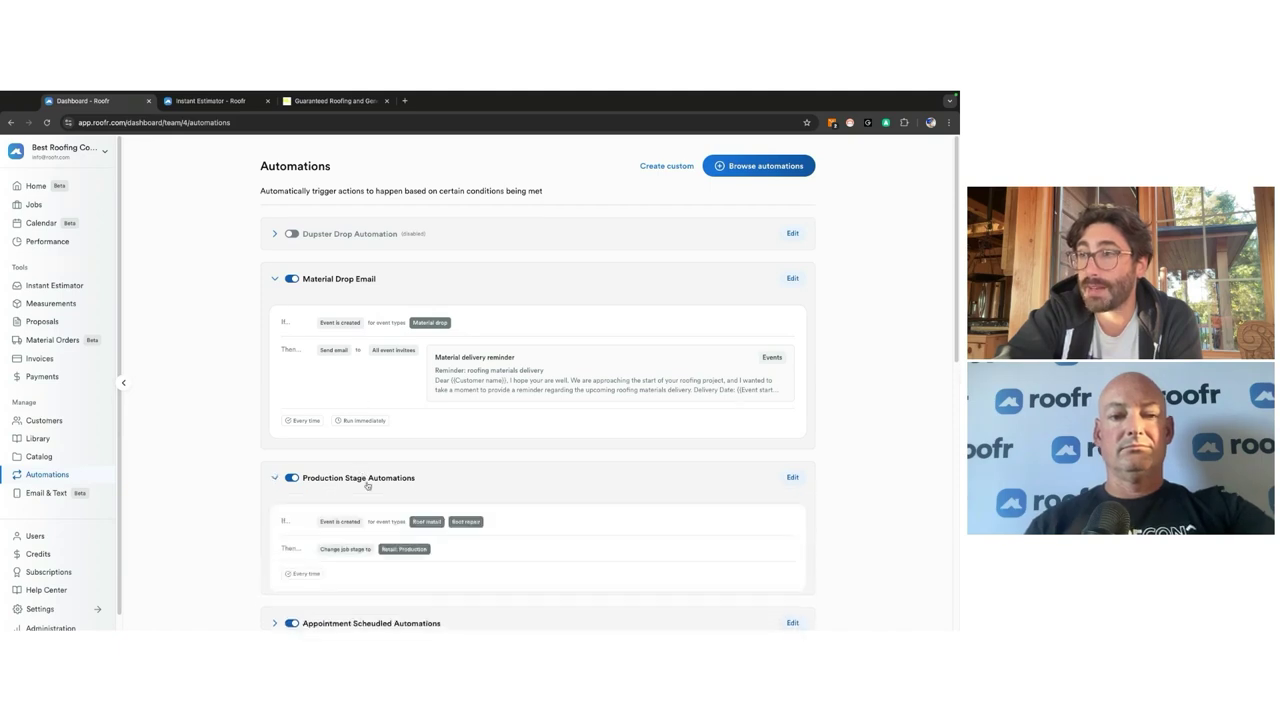
scroll(363, 486, "down", 1)
scroll(420, 480, "down", 1)
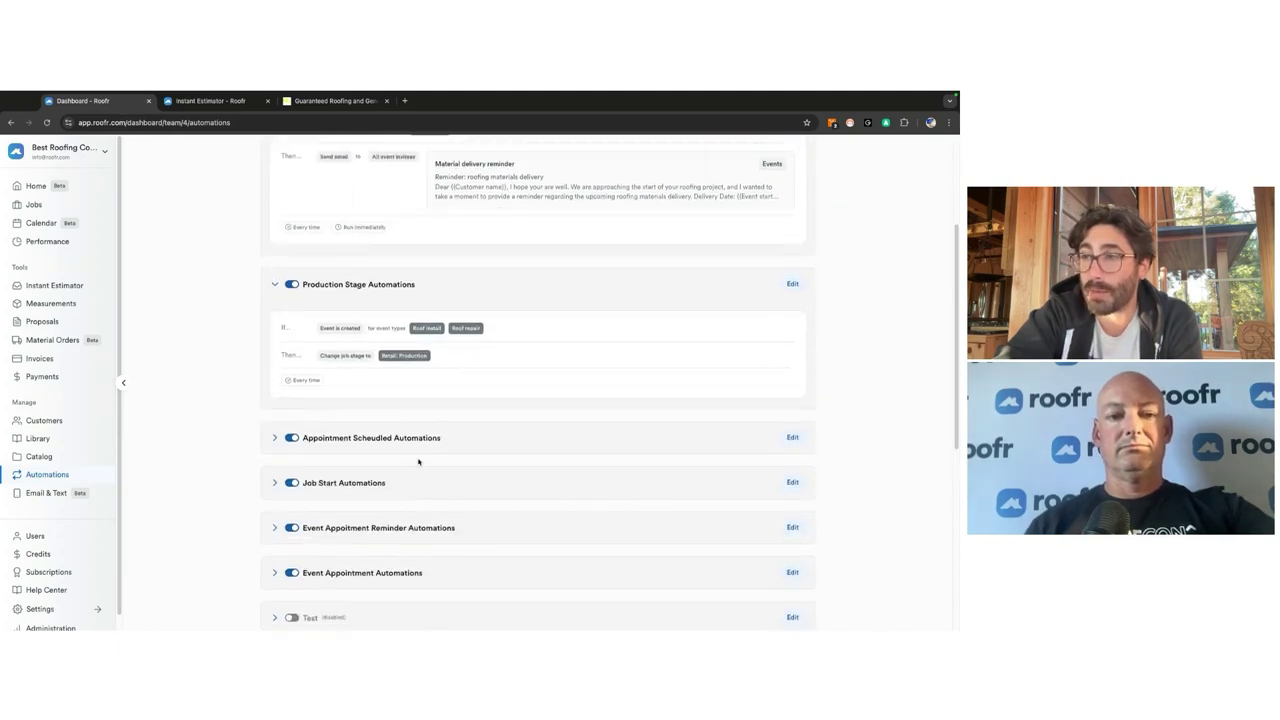
left_click(426, 440)
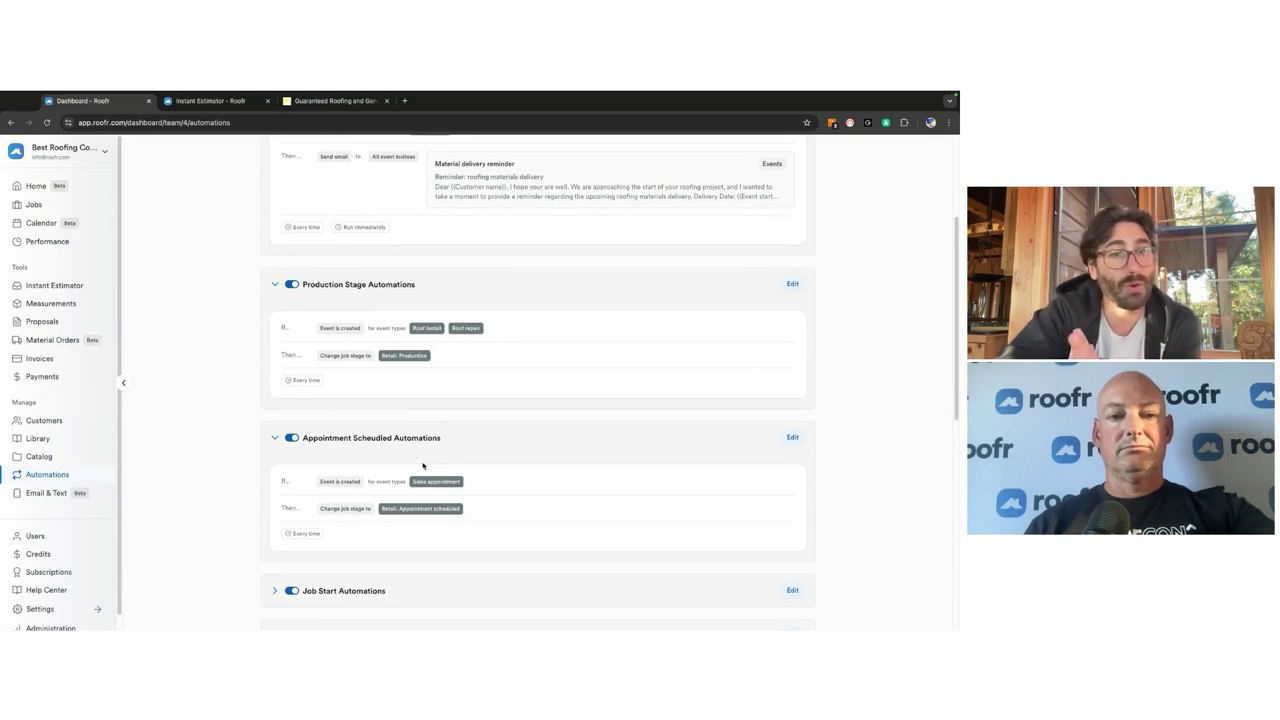
scroll(422, 465, "down", 2)
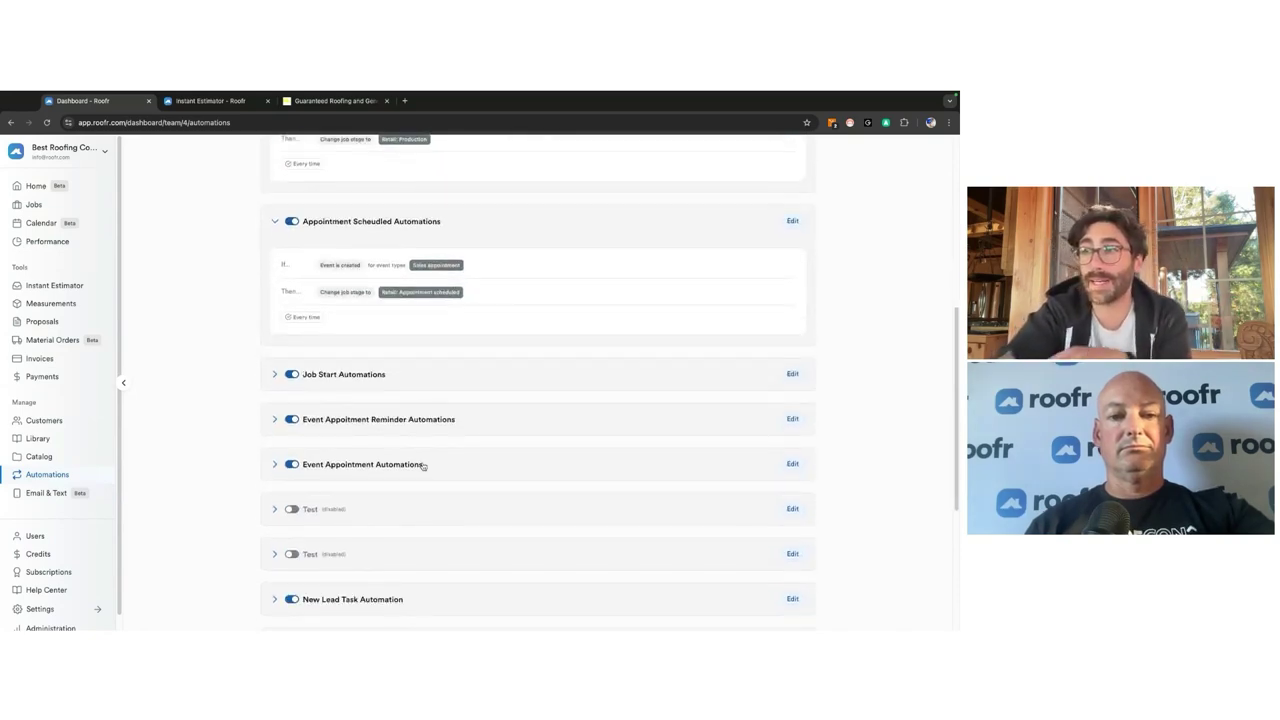
left_click(419, 386)
scroll(413, 470, "down", 4)
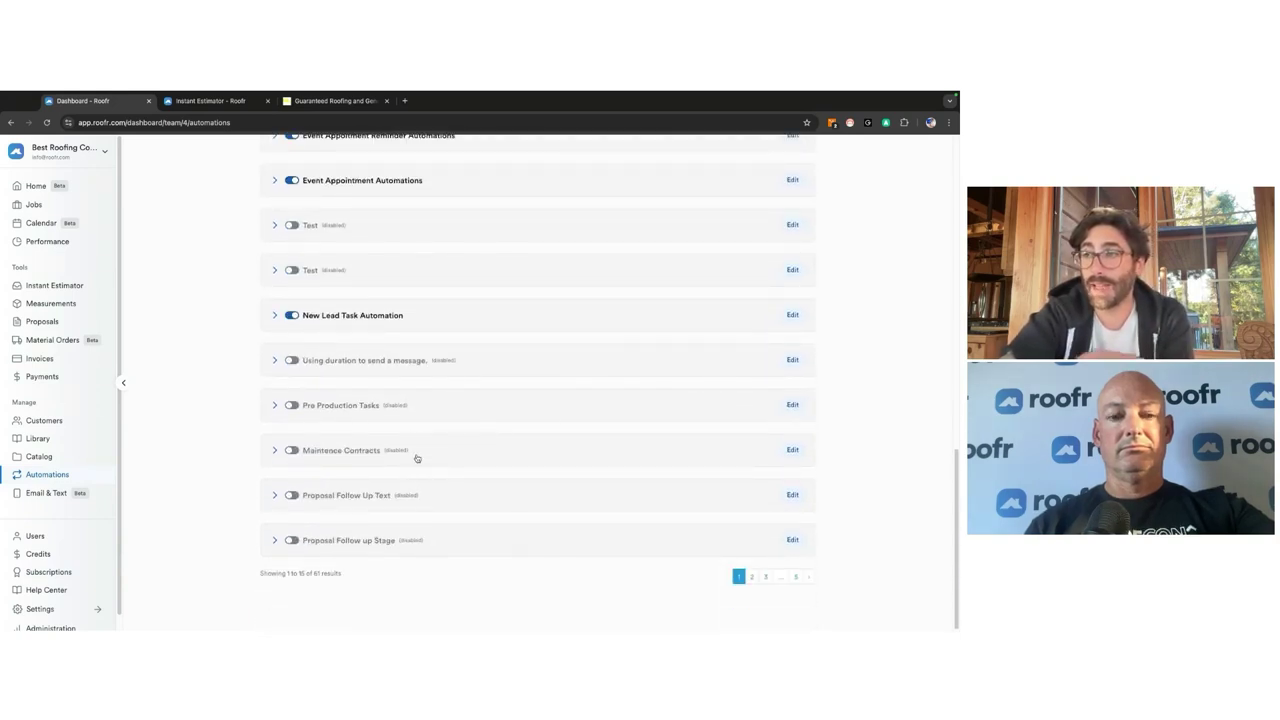
left_click(428, 494)
scroll(427, 510, "down", 1)
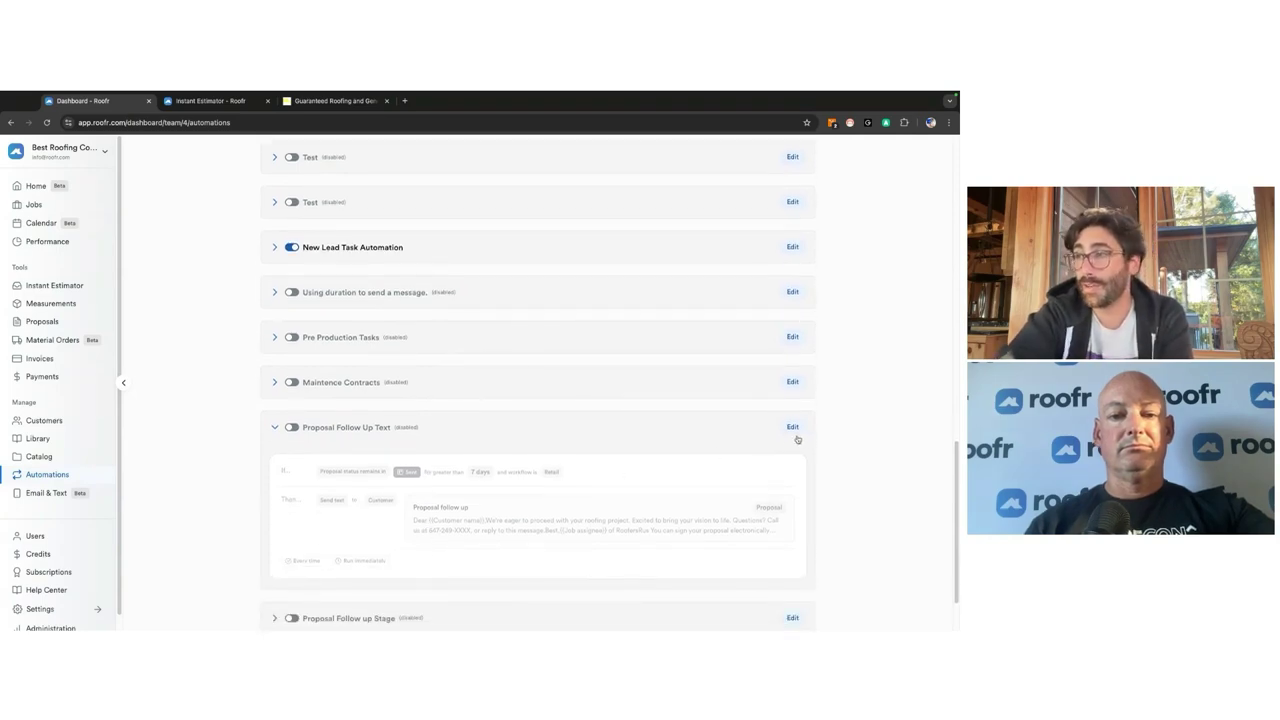
left_click(791, 428)
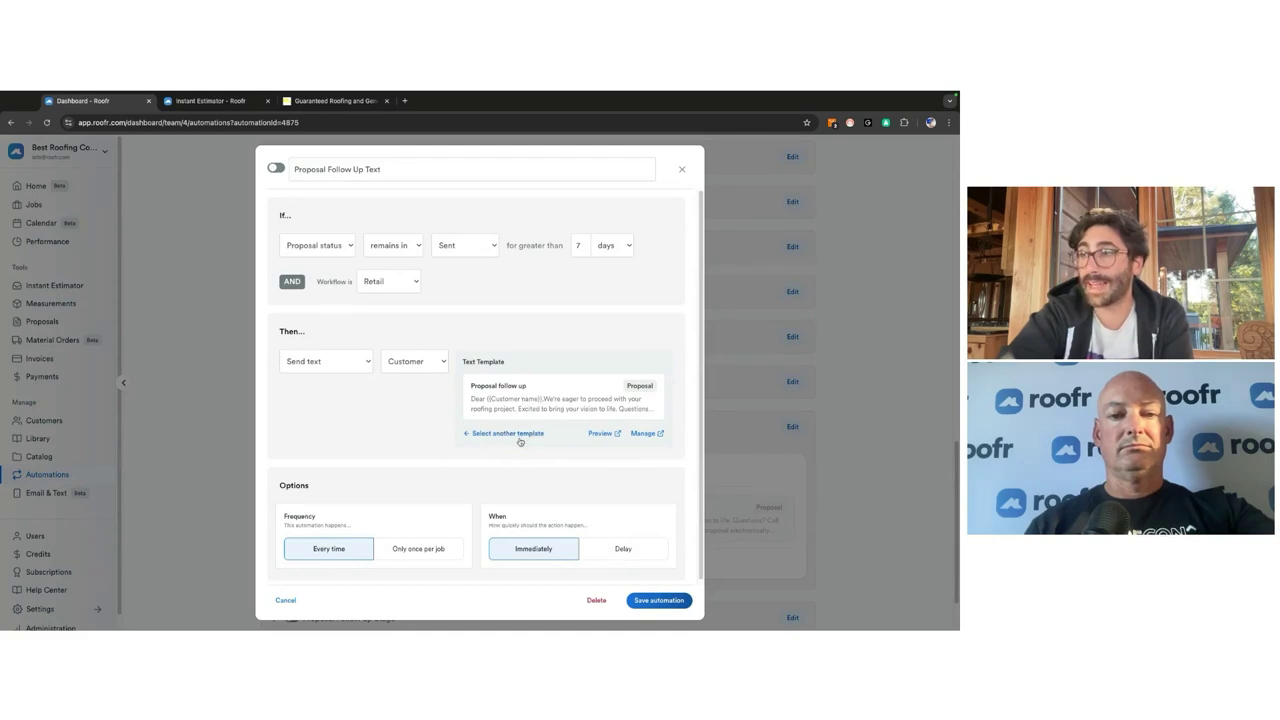
Step: Preview the follow-up text template, then leave Proposal Follow Up Text unchanged and disabled
left_click(615, 433)
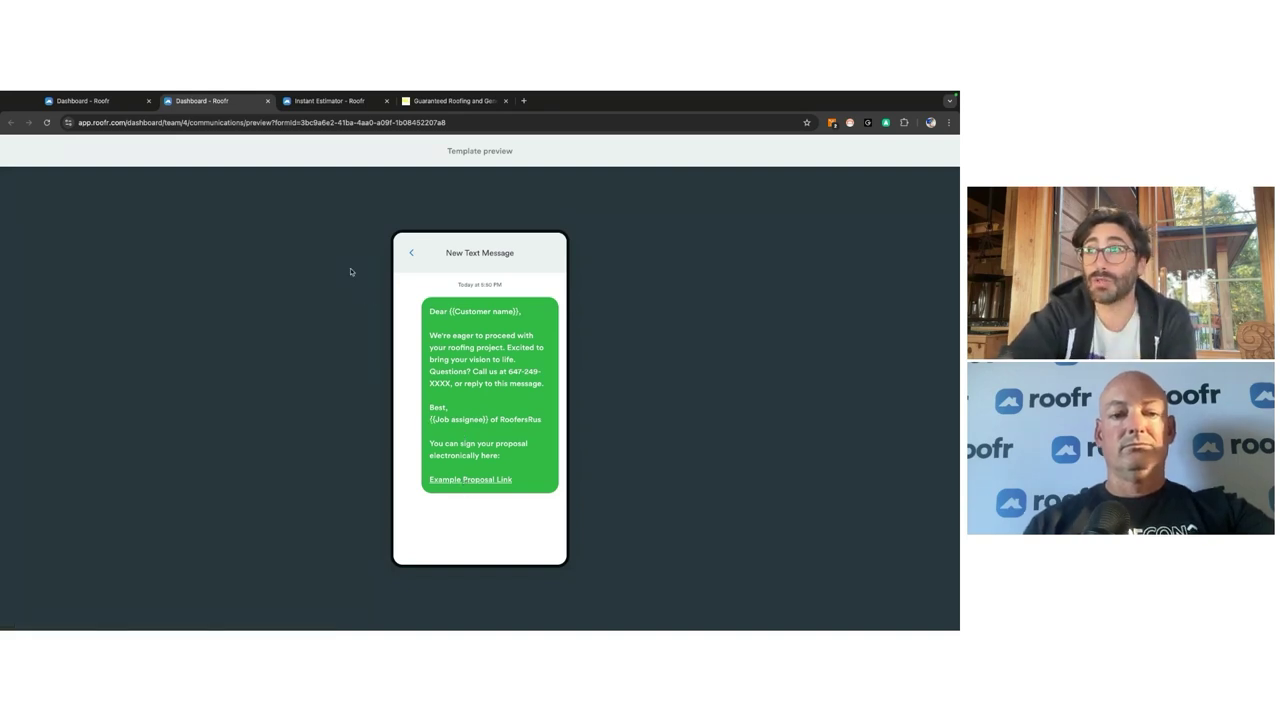
left_click(266, 101)
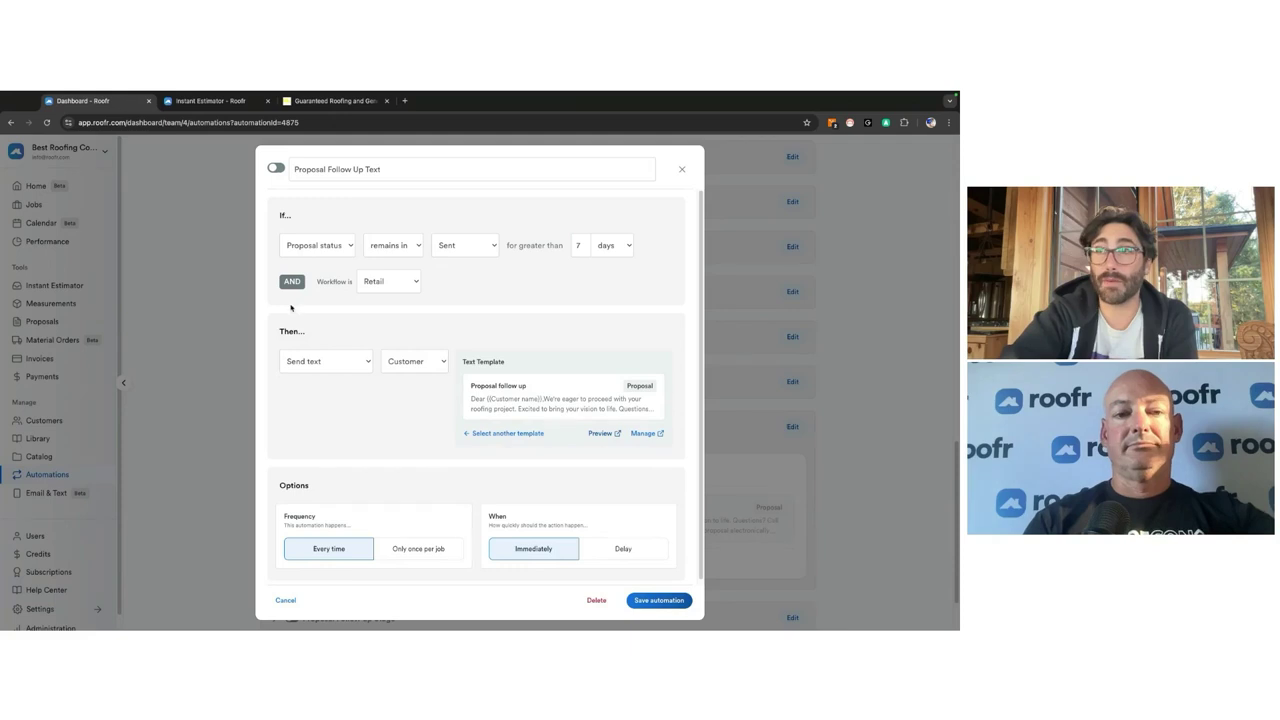
left_click(682, 169)
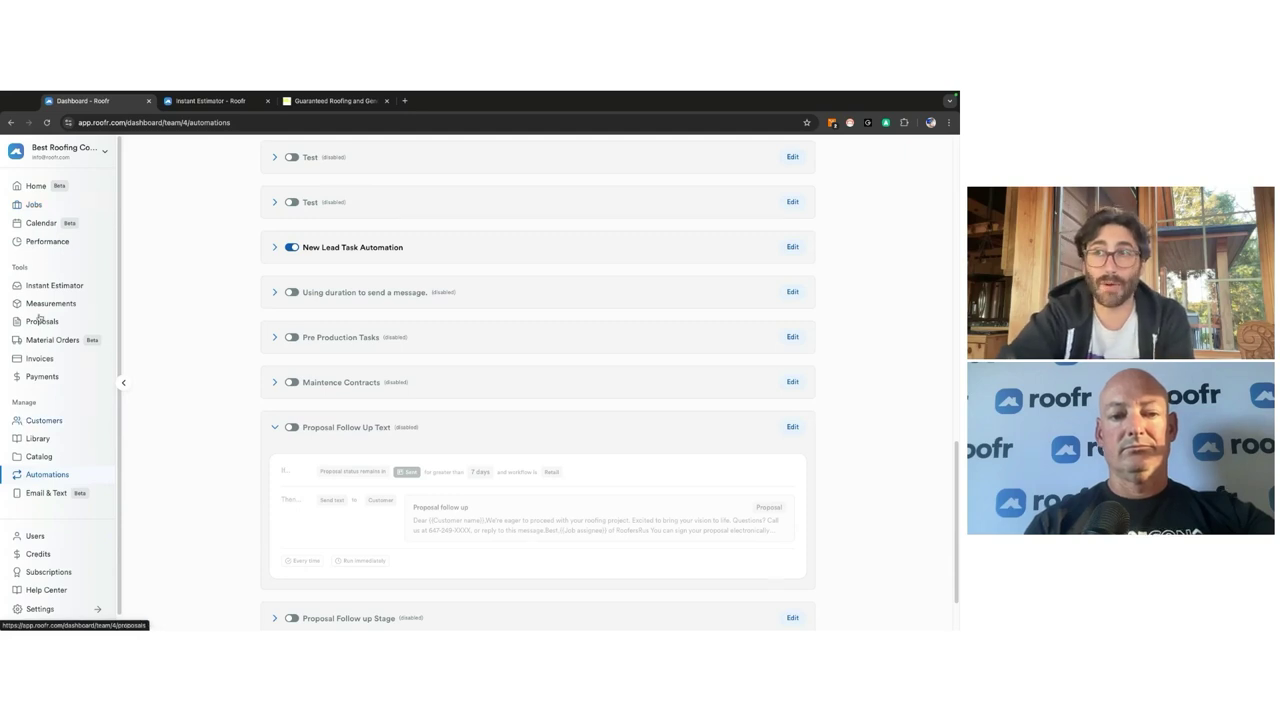
Step: Review the home dashboard's job figures and calendar, then go to the Proposals list
left_click(33, 189)
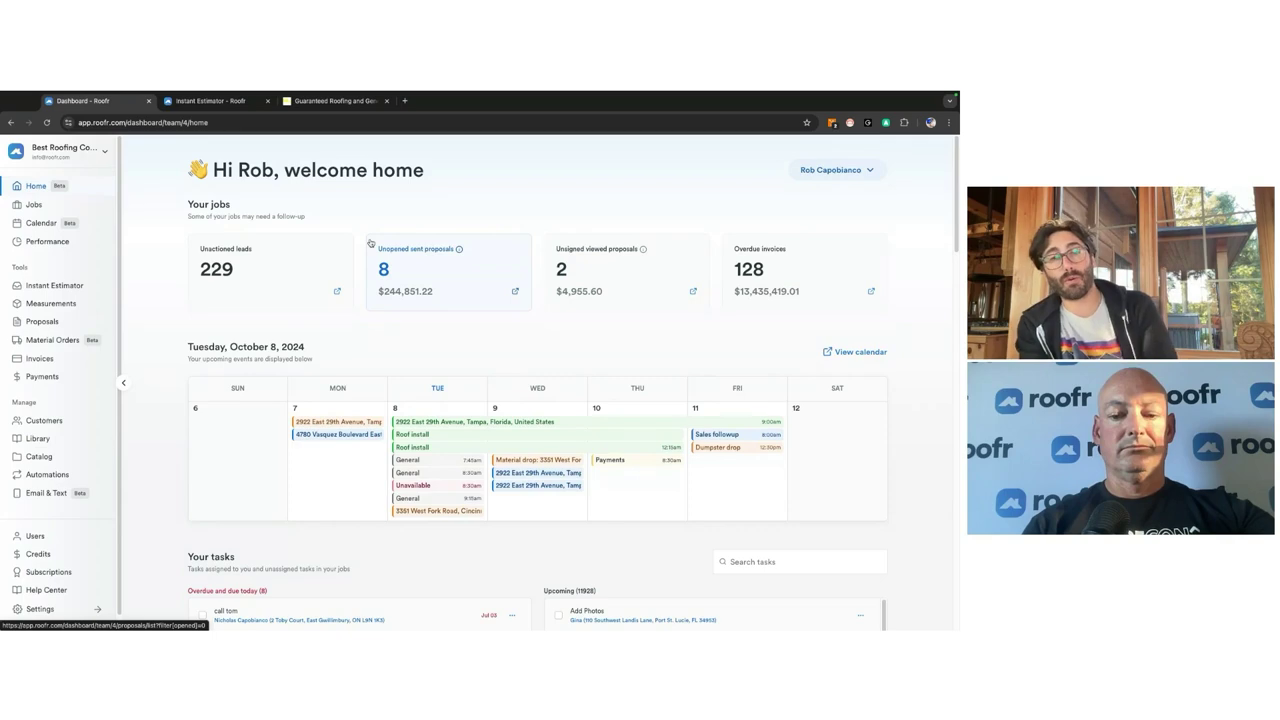
scroll(467, 454, "down", 1)
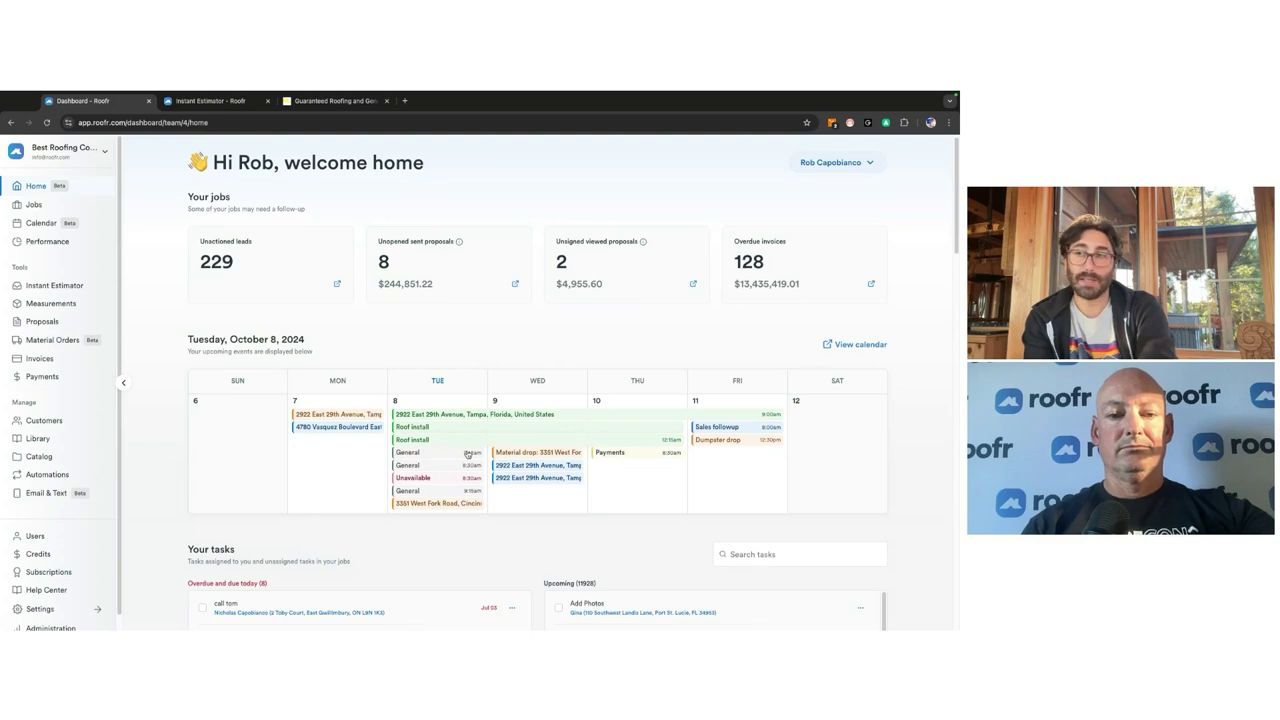
scroll(467, 454, "down", 10)
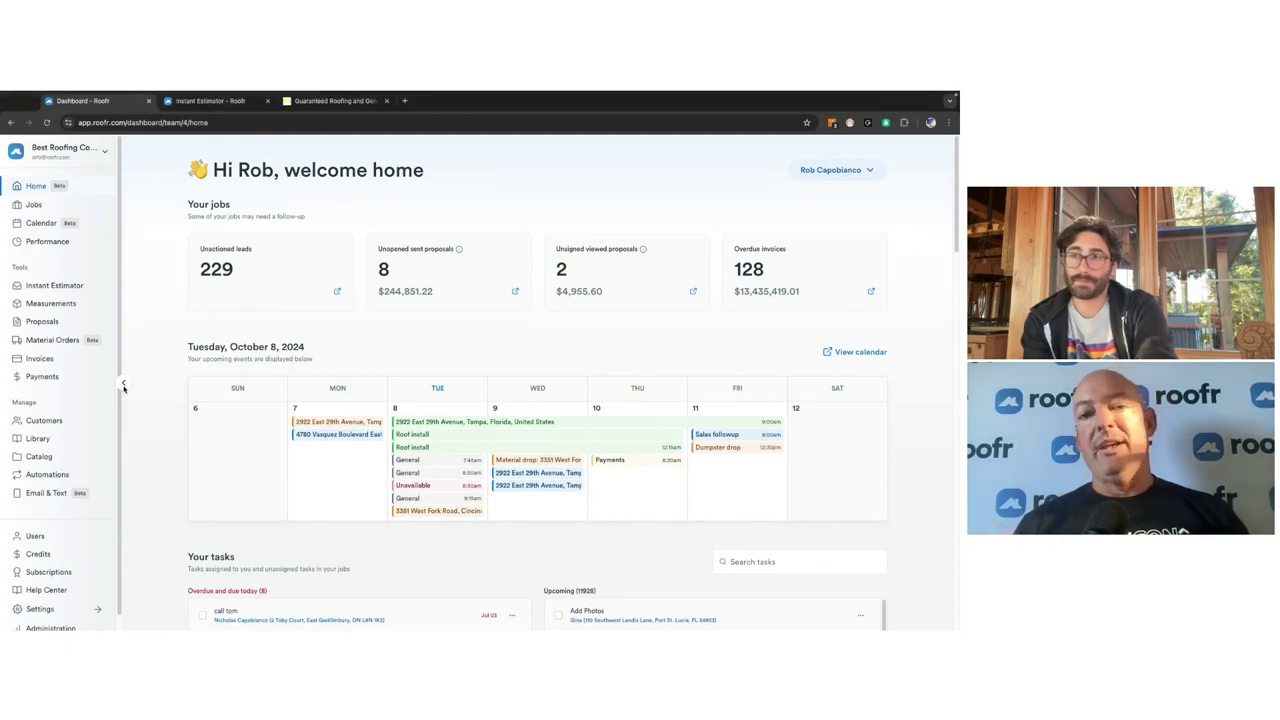
left_click(44, 321)
Step: Search the Proposals list for the customer's name
left_click(316, 192)
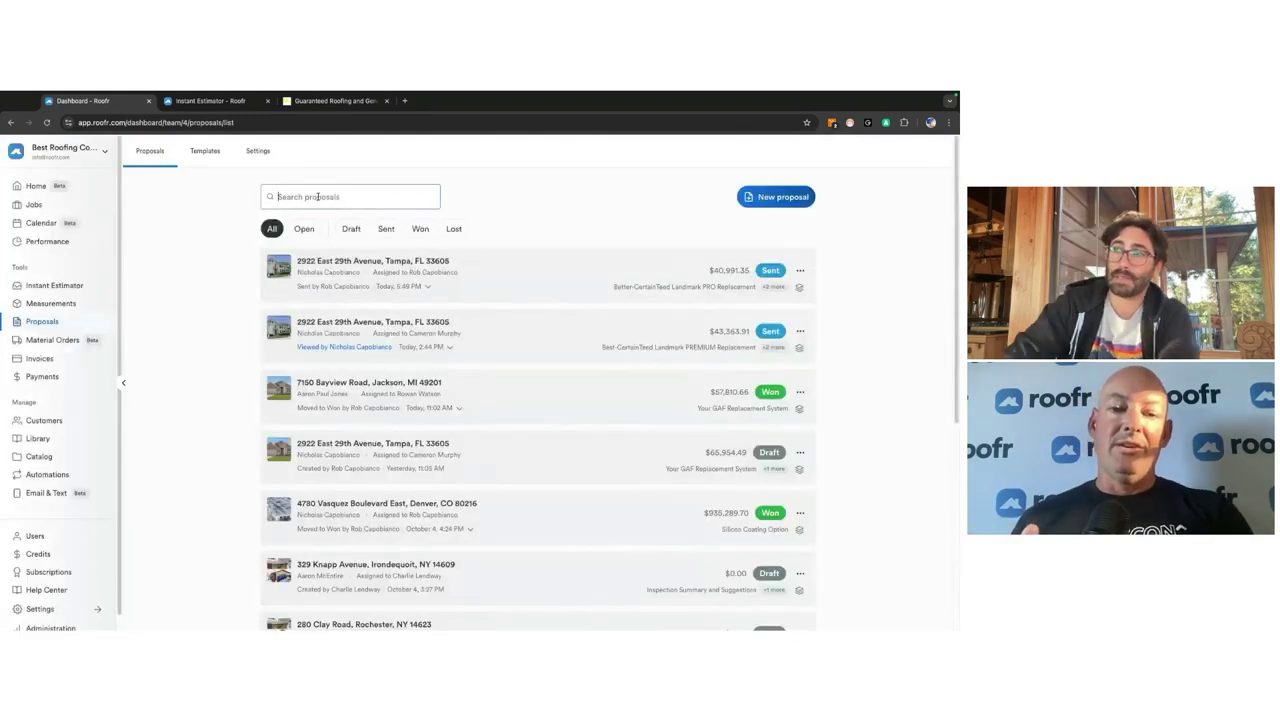
type("colling")
key("Return")
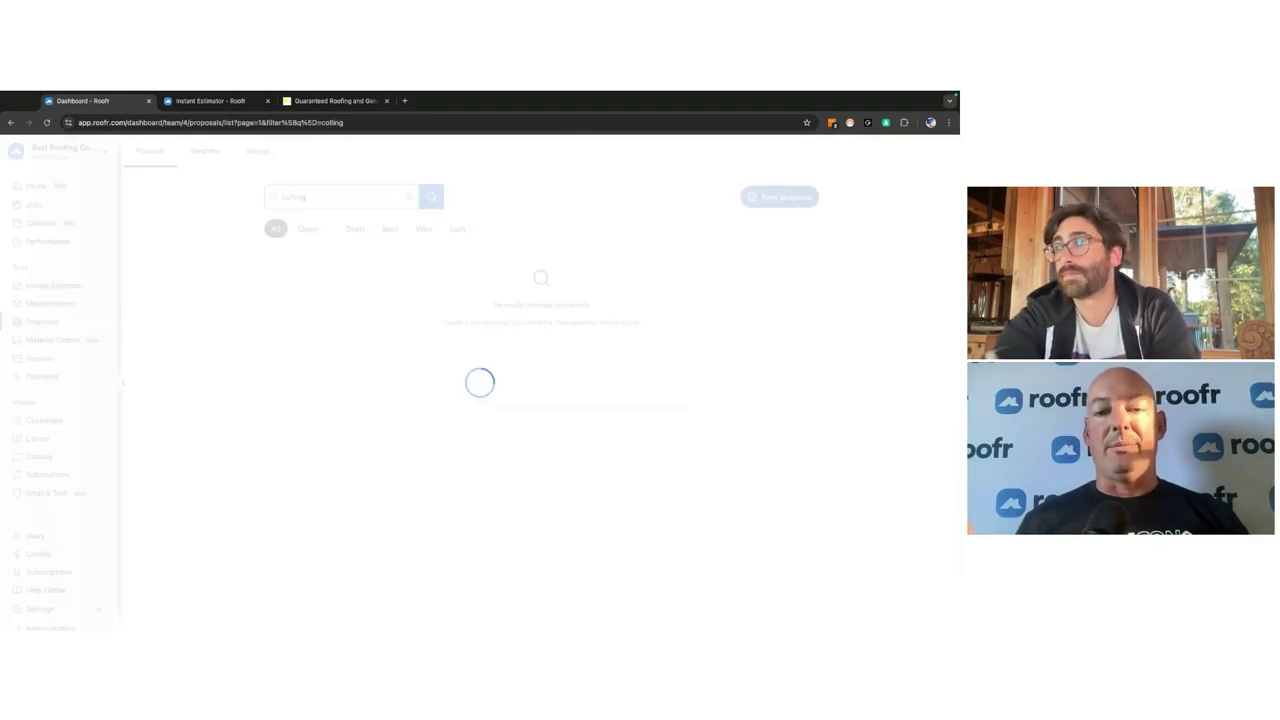